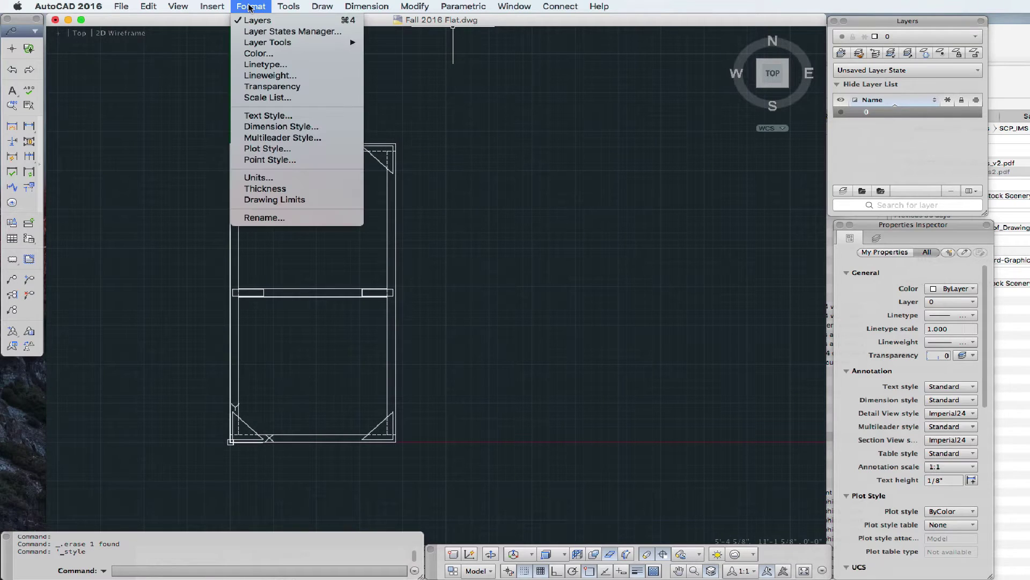
- Open the text style settings and check the lettering sizes chart in Preview before returning to AutoCAD
left_click(256, 117)
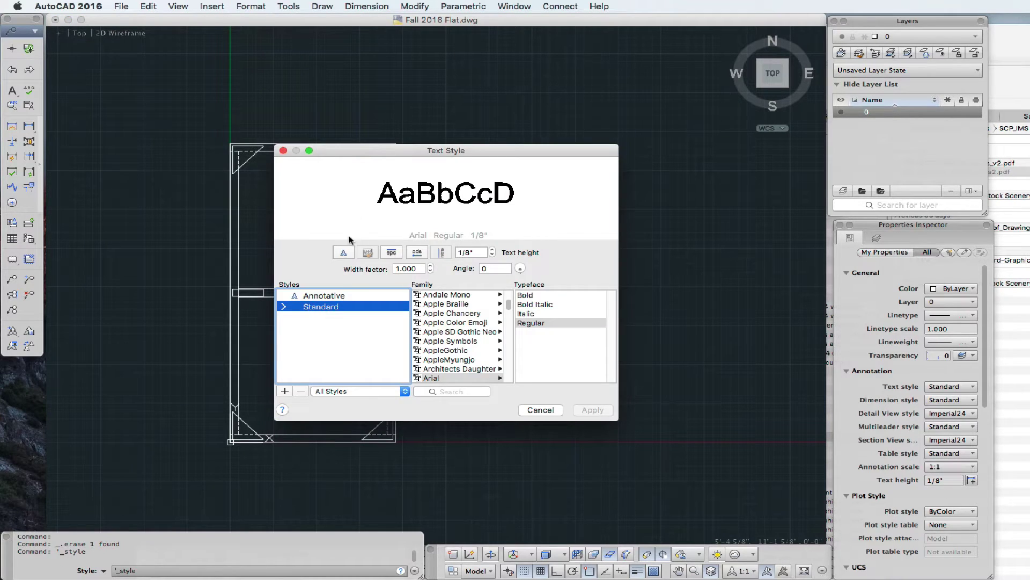
left_click(328, 294)
left_click(322, 305)
key("super+Tab")
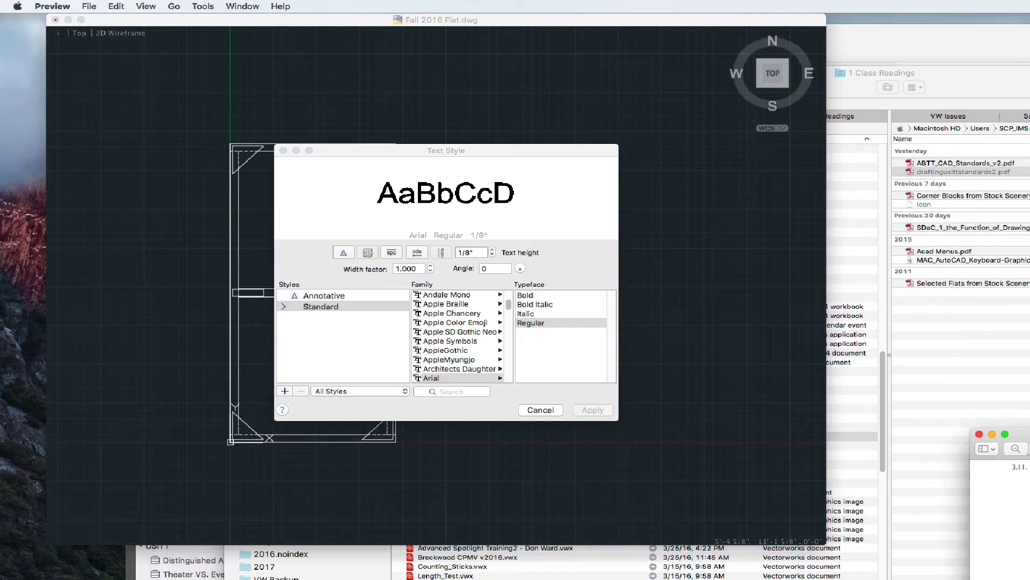
left_click_drag(1029, 438, 643, 408)
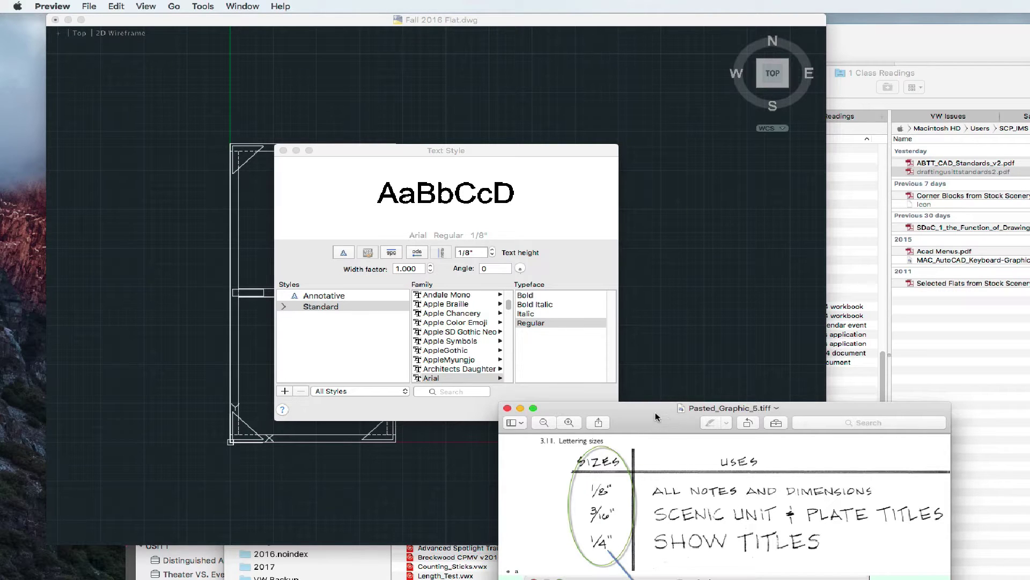
left_click_drag(656, 417, 1029, 413)
left_click(491, 194)
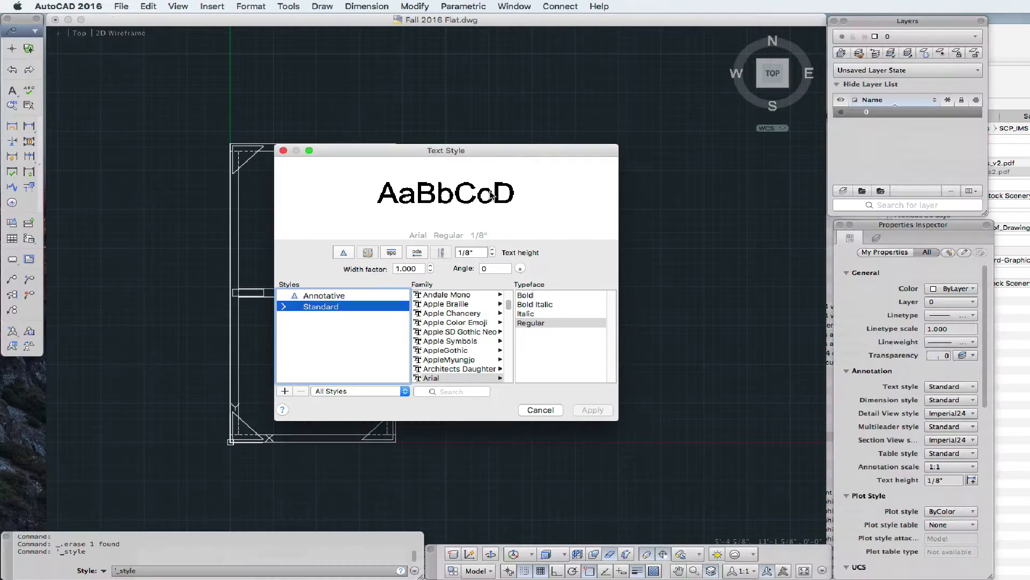
- Add a new text style named "Notes and Dimensions"
left_click(285, 390)
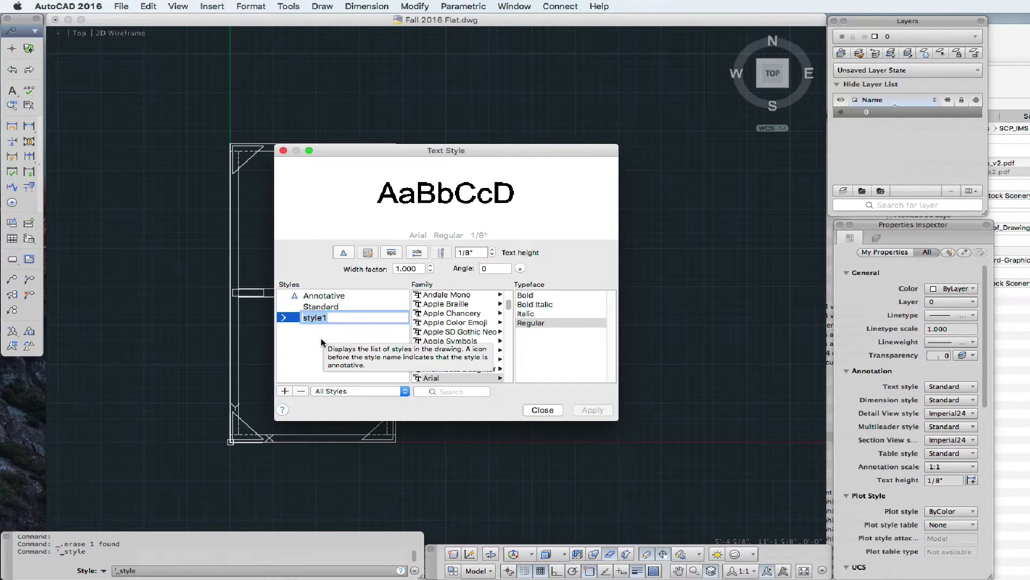
type("N")
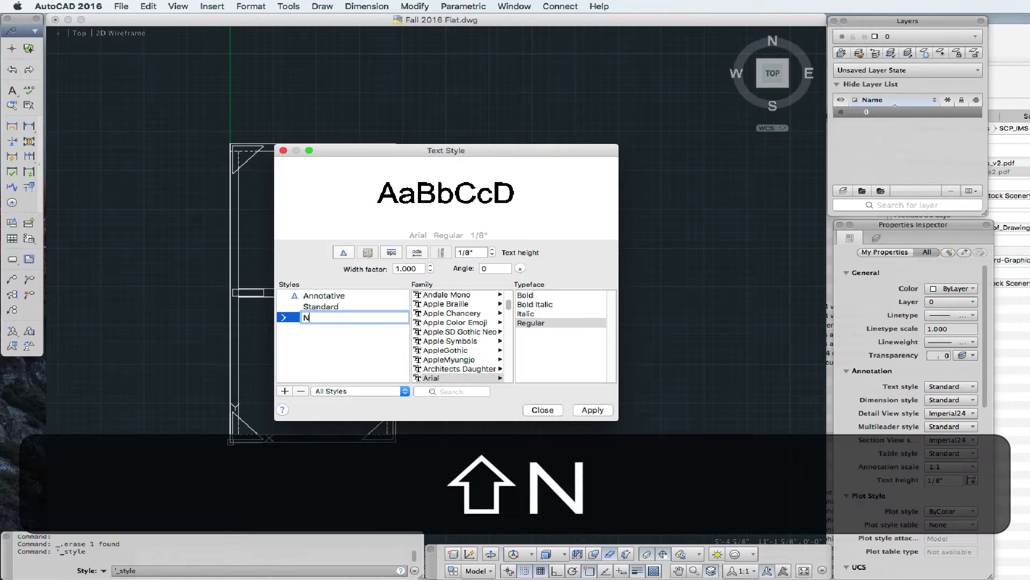
type("otes and ")
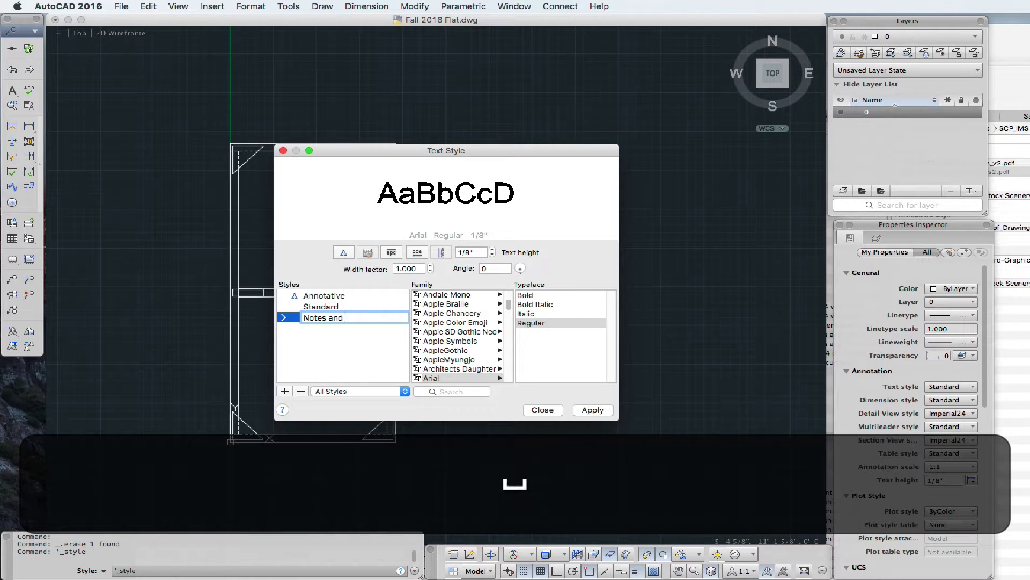
type("Dimens")
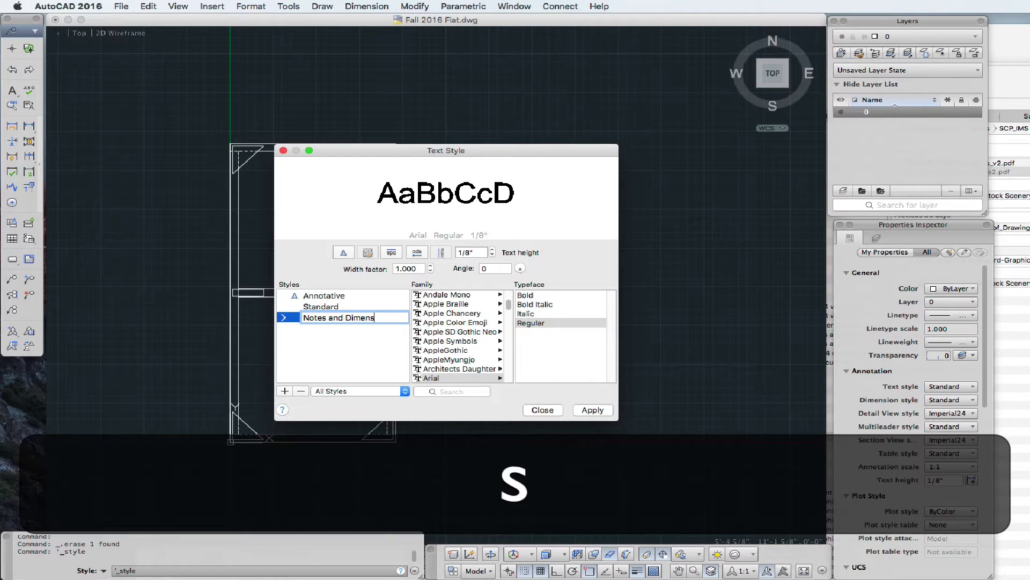
type("ions")
- Assign the Architects Daughter font to the Notes and Dimensions style, keep its 1/8" text height per the lettering chart, and apply
left_click(438, 369)
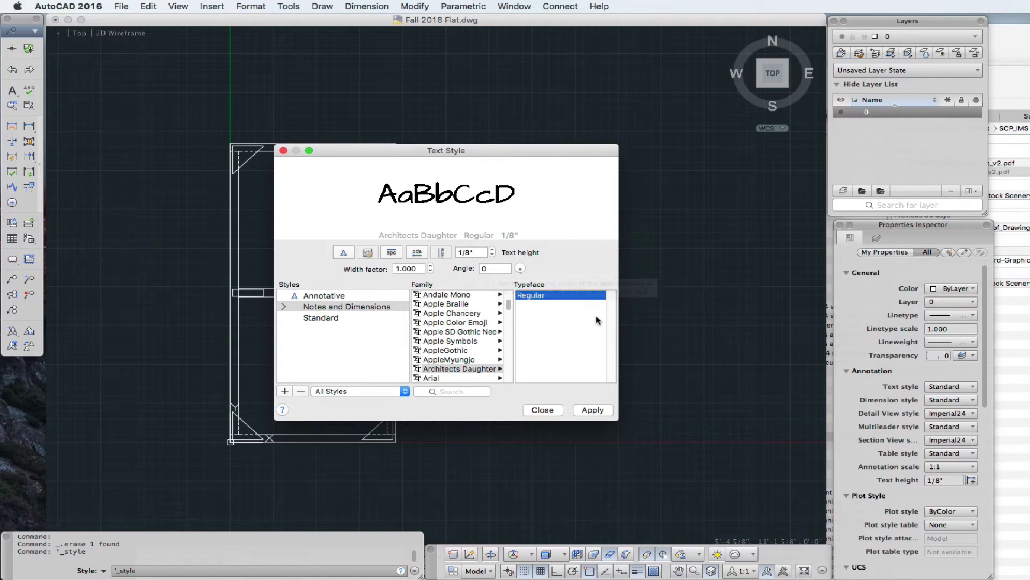
key("super+Tab")
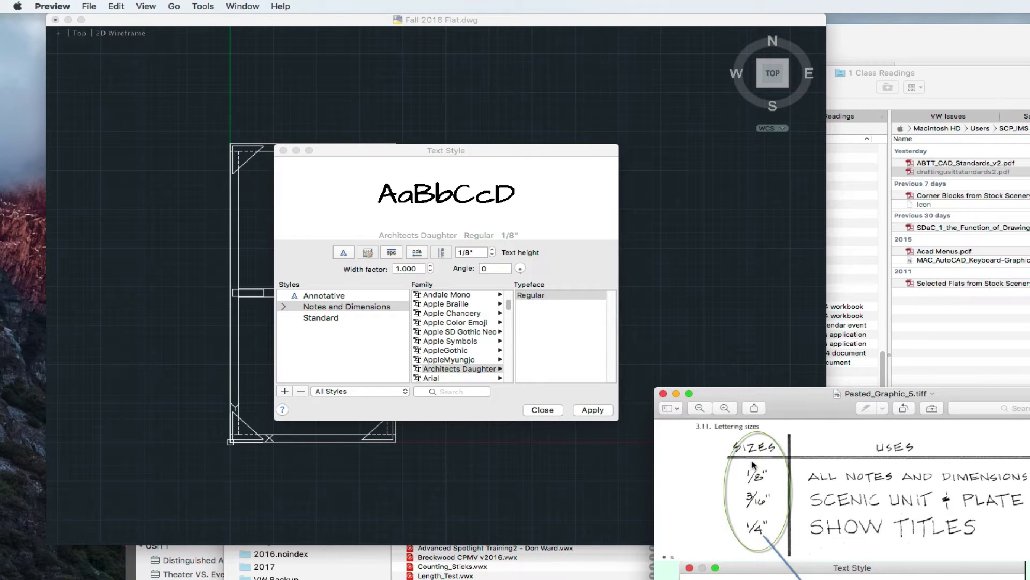
left_click(746, 363)
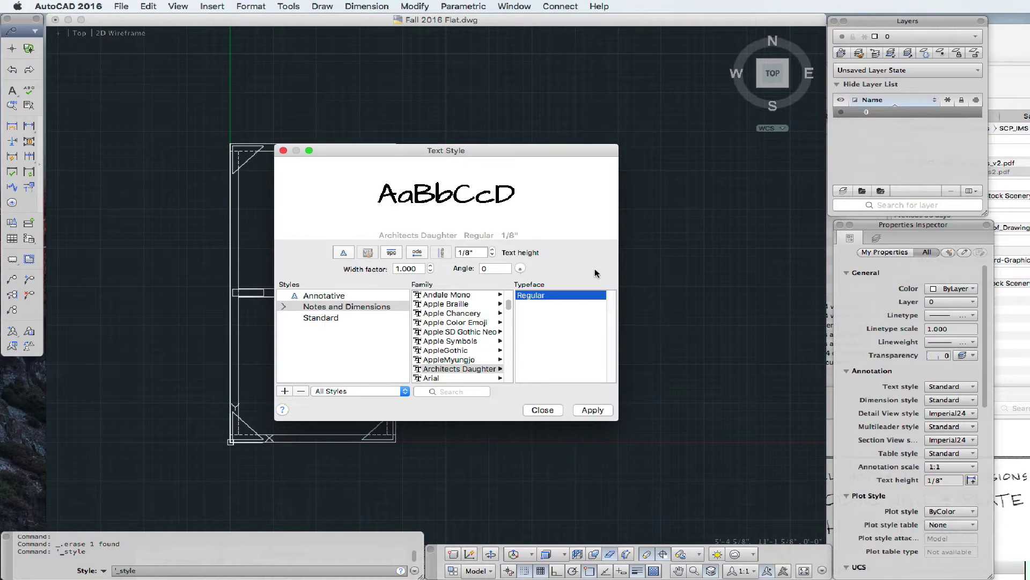
left_click(467, 252)
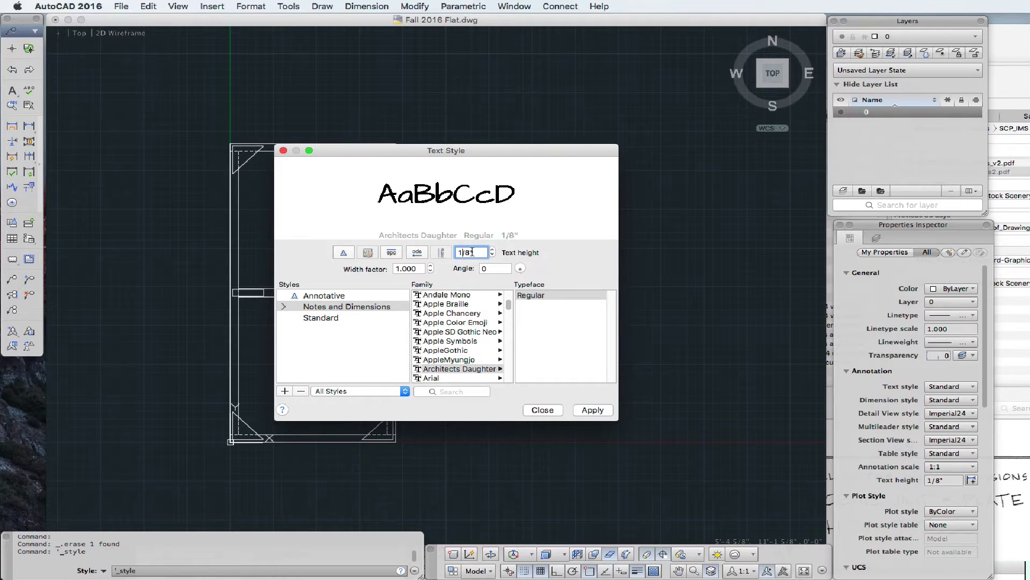
left_click(581, 410)
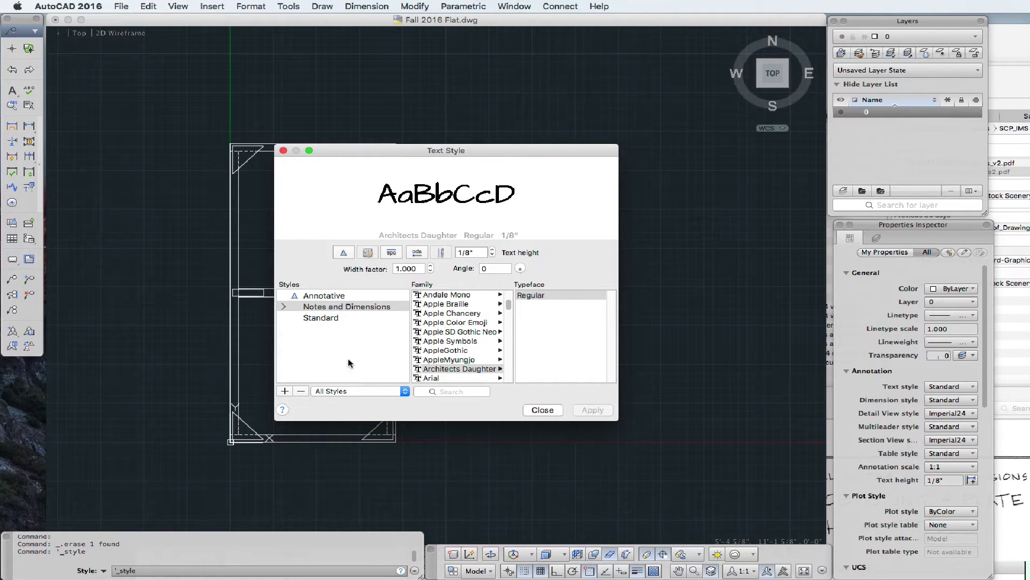
- Add another text style named "Scenic Units and Plate Titles", following the wording of the lettering chart
left_click(284, 391)
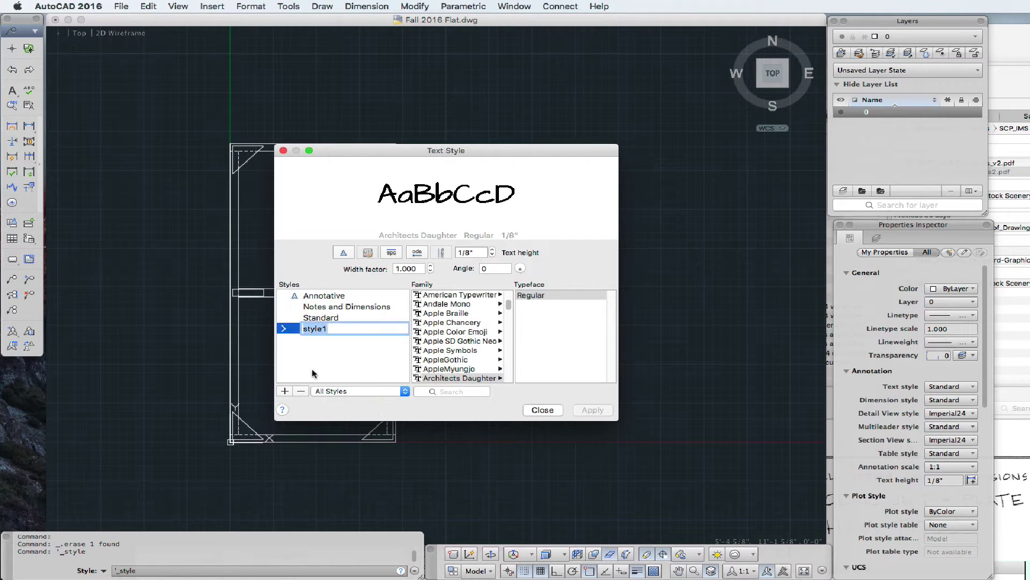
key("super+Tab")
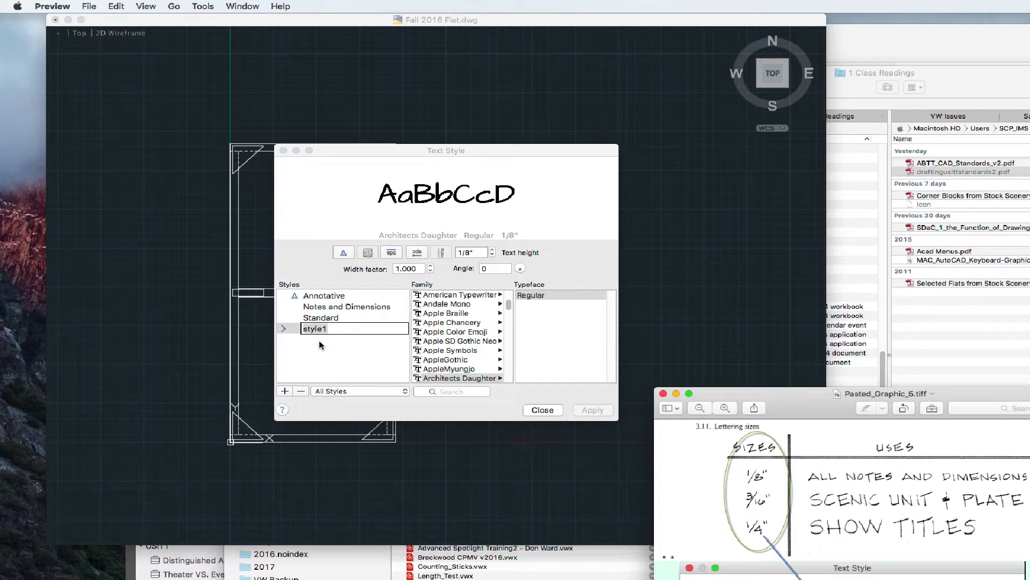
left_click(331, 328)
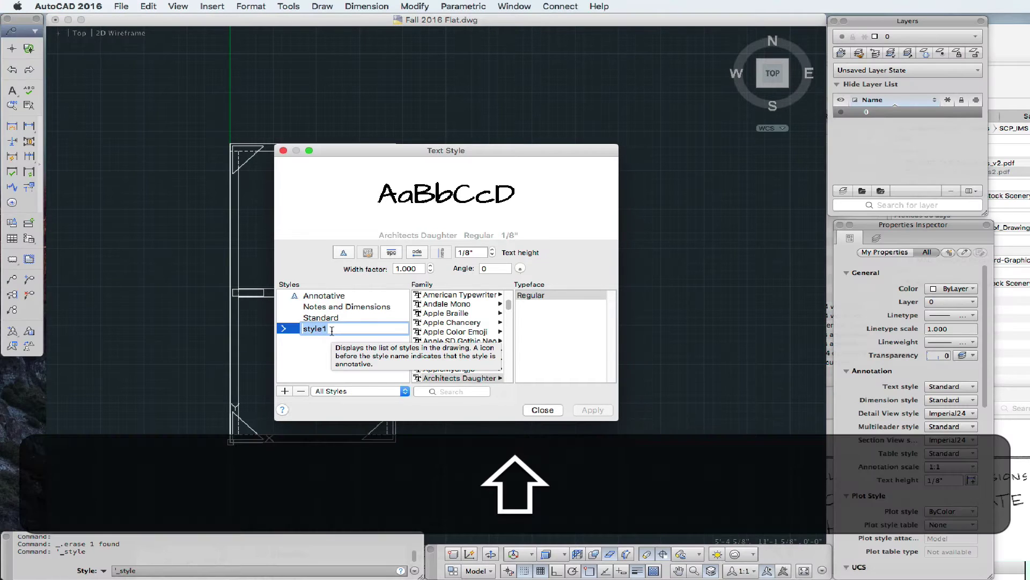
type("Scenic U")
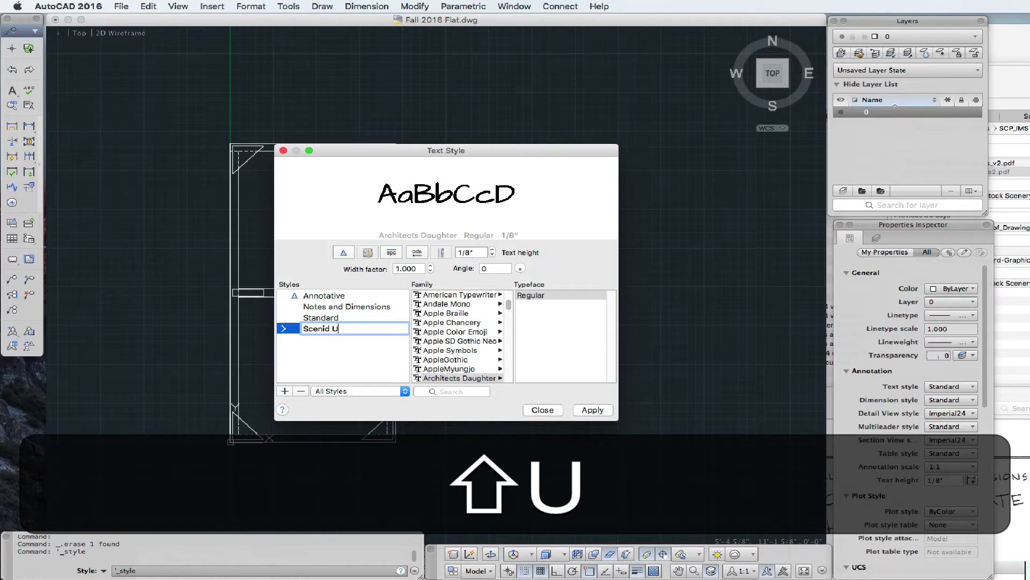
type("nit")
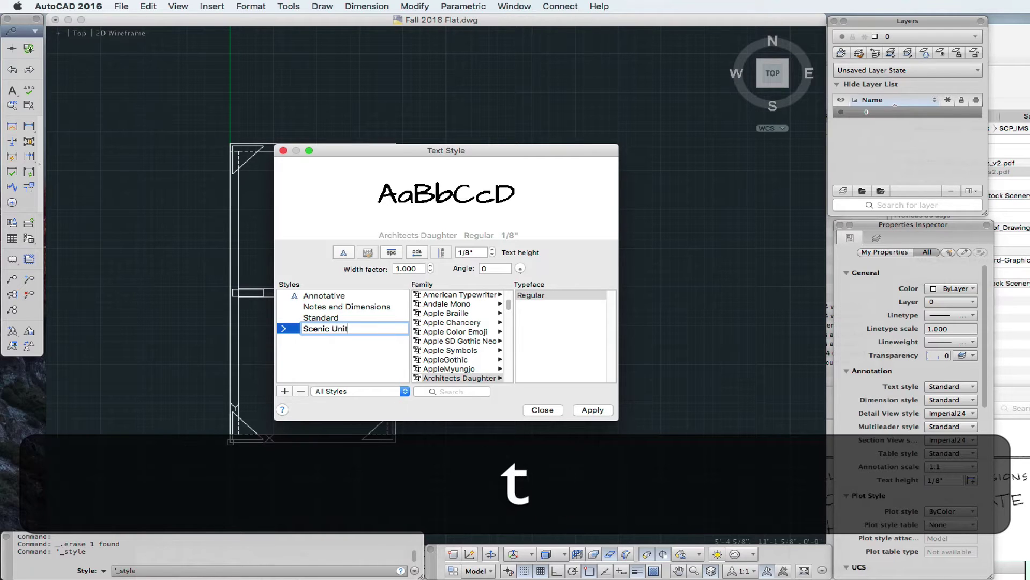
type("s and Plate")
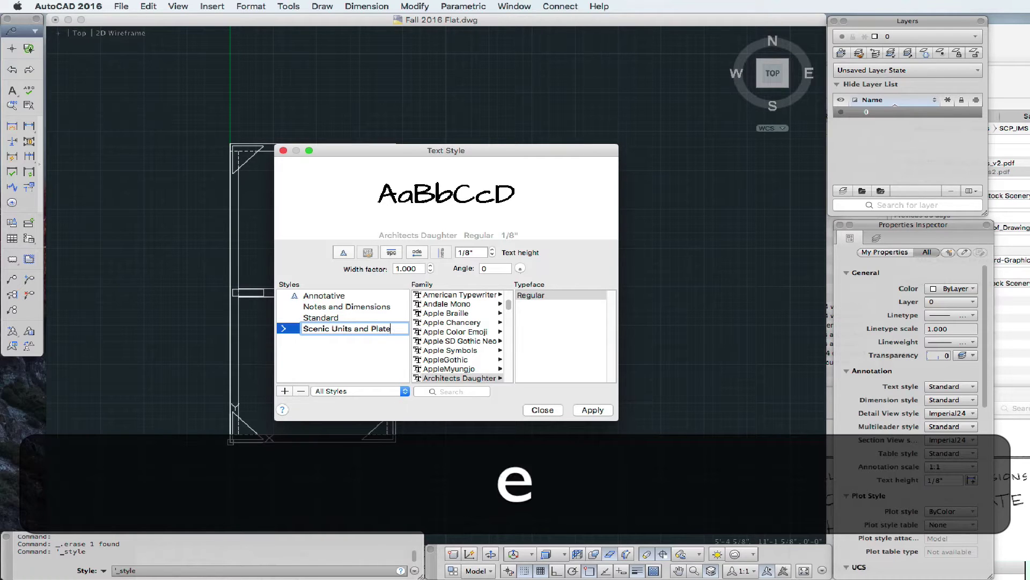
type(" Titles")
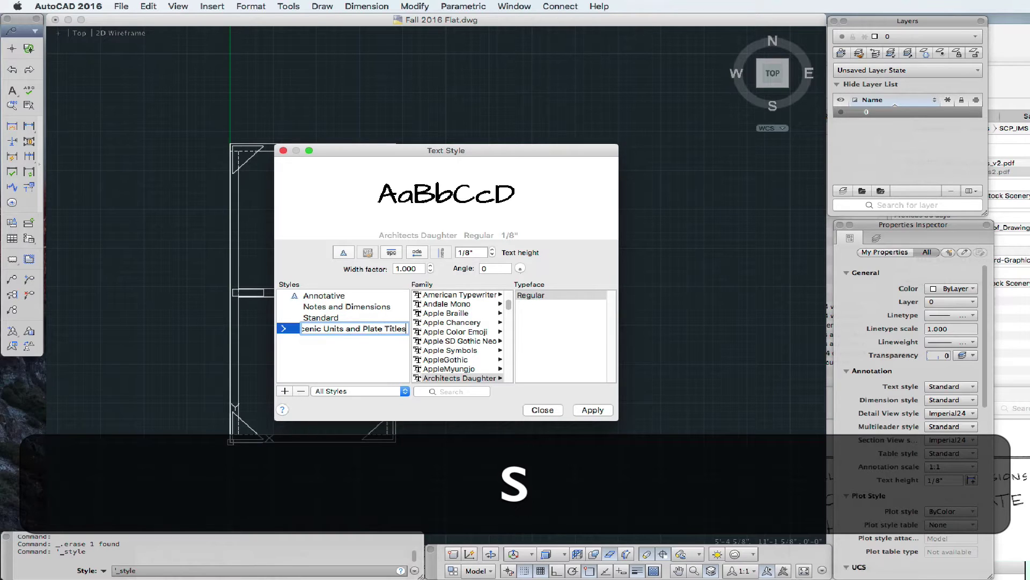
key("Return")
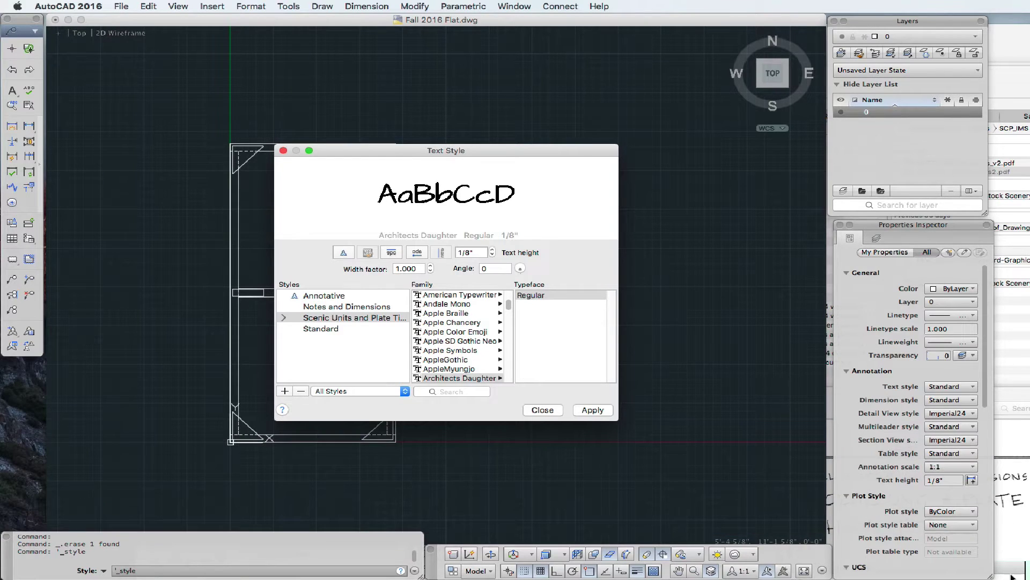
- Check the lettering chart and try to apply a 3/16" text height to the Scenic Units and Plate Titles style
left_click(1004, 563)
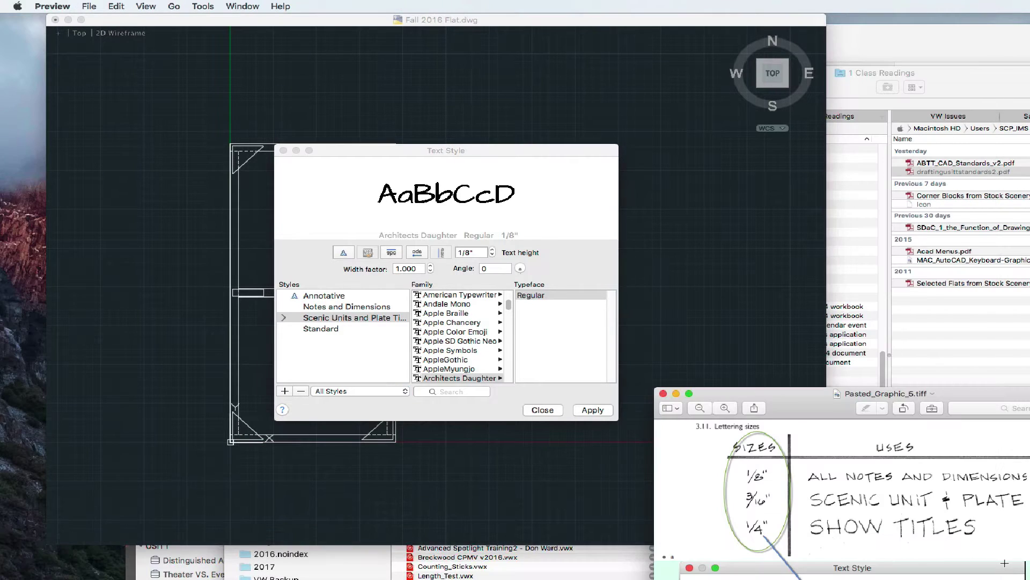
left_click(543, 390)
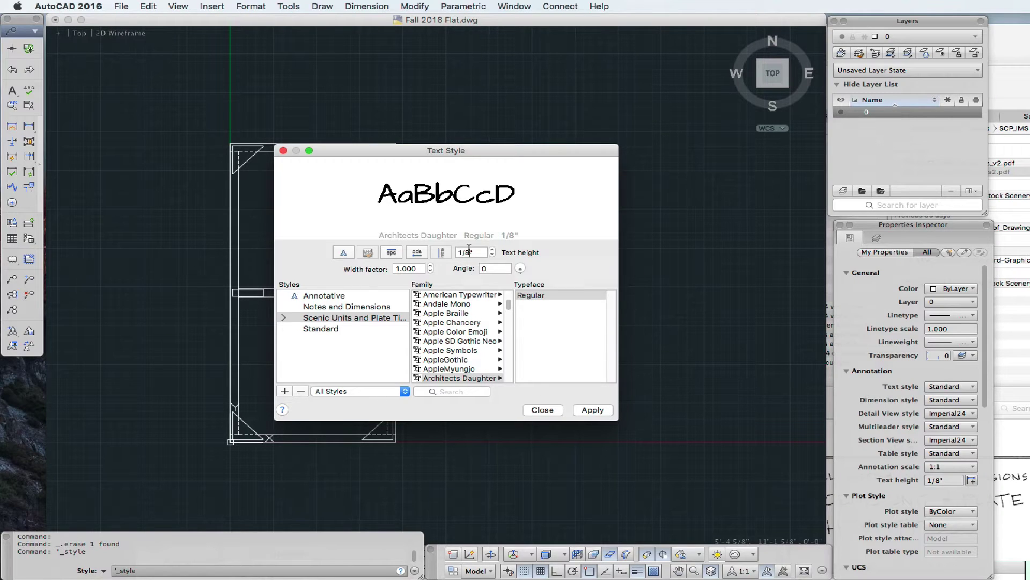
left_click_drag(469, 248, 455, 249)
type("3/16")
left_click(589, 411)
- Close the text style settings and set the drawing units' length precision to 0'-0 1/16"
left_click(247, 7)
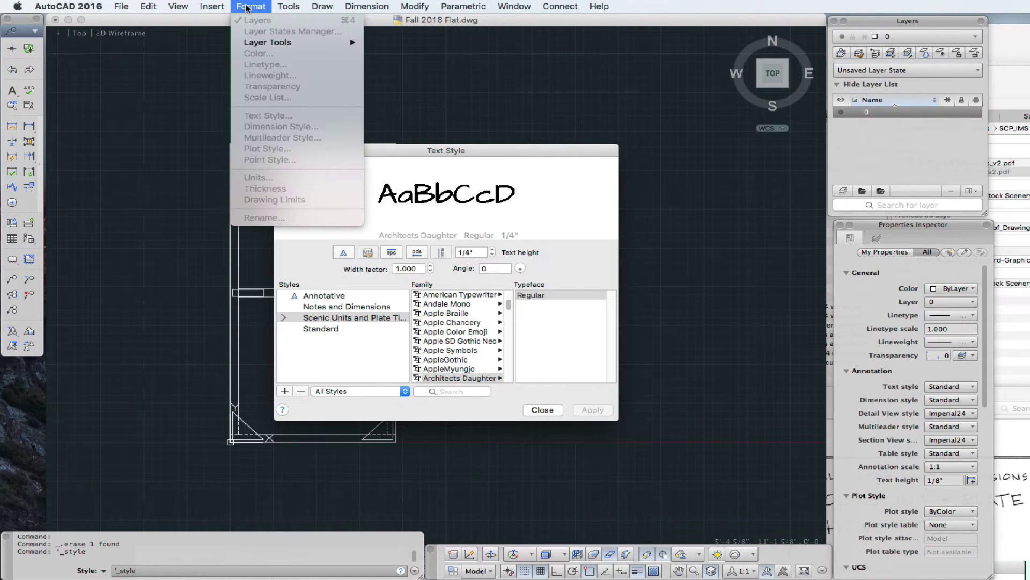
left_click(437, 233)
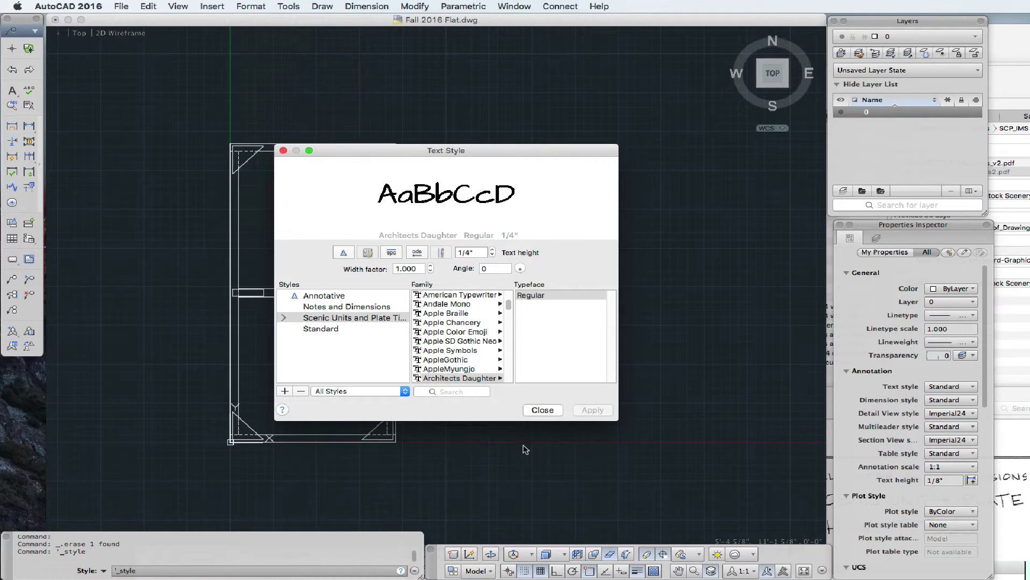
left_click(542, 413)
left_click(251, 6)
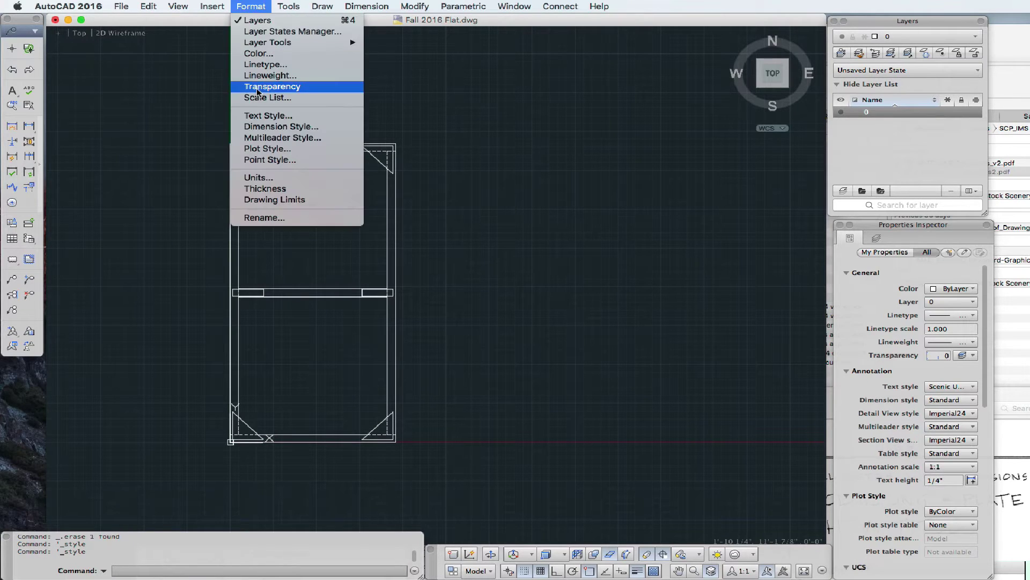
left_click(254, 177)
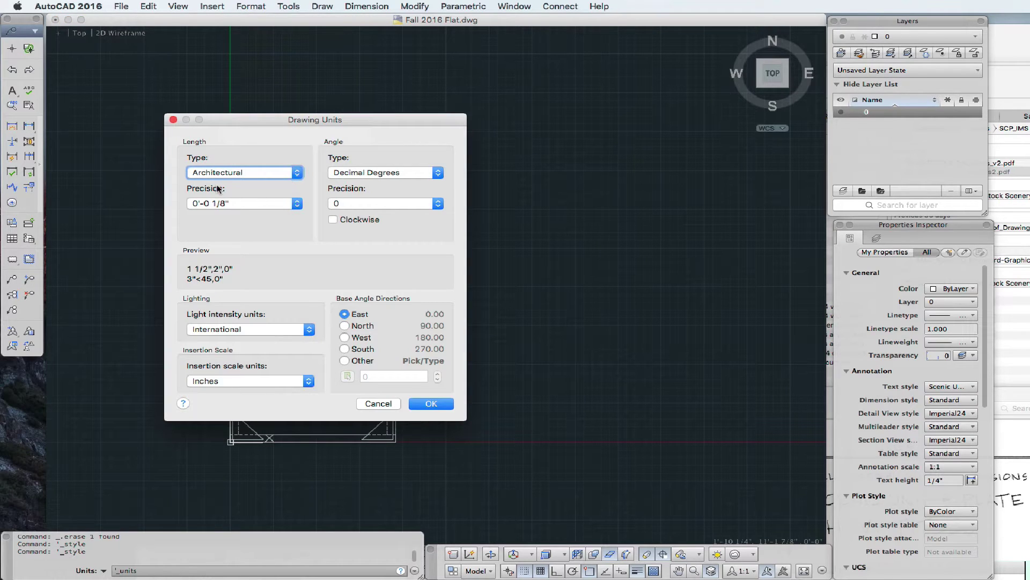
left_click(296, 204)
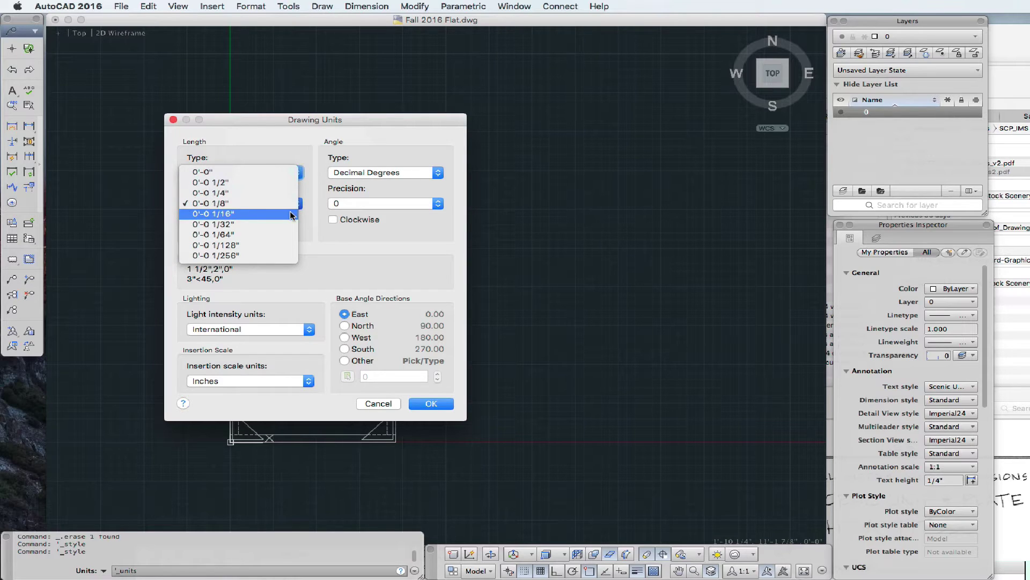
left_click(290, 214)
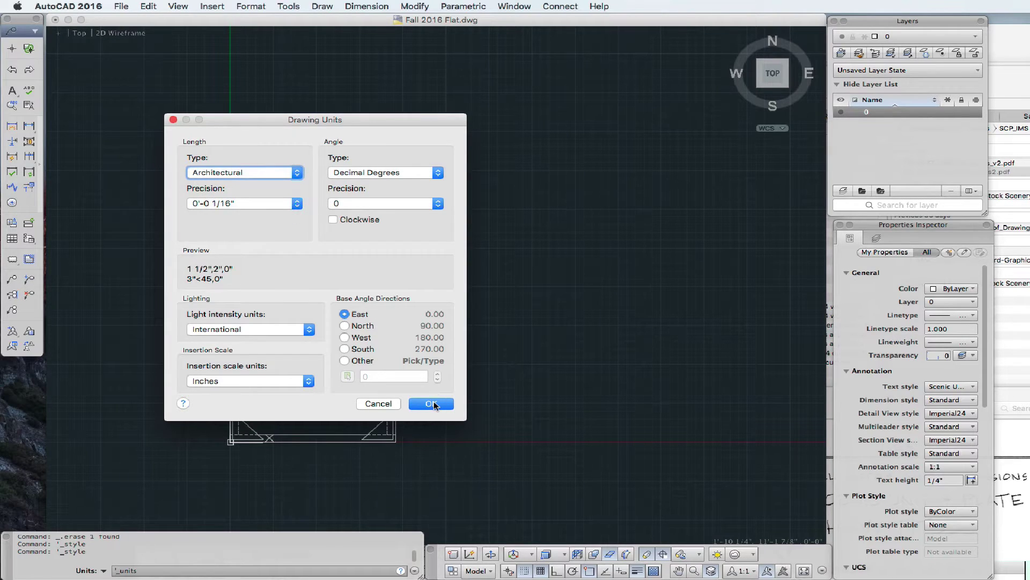
left_click(432, 404)
- Reopen the text style settings and apply a 3/16" text height to the Scenic Units and Plate Titles style
left_click(250, 6)
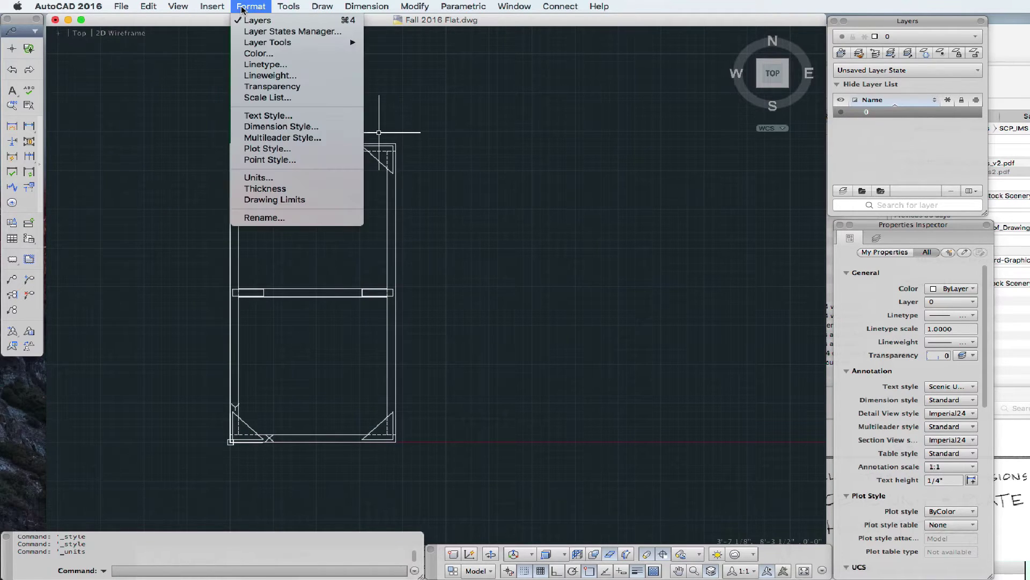
left_click(266, 117)
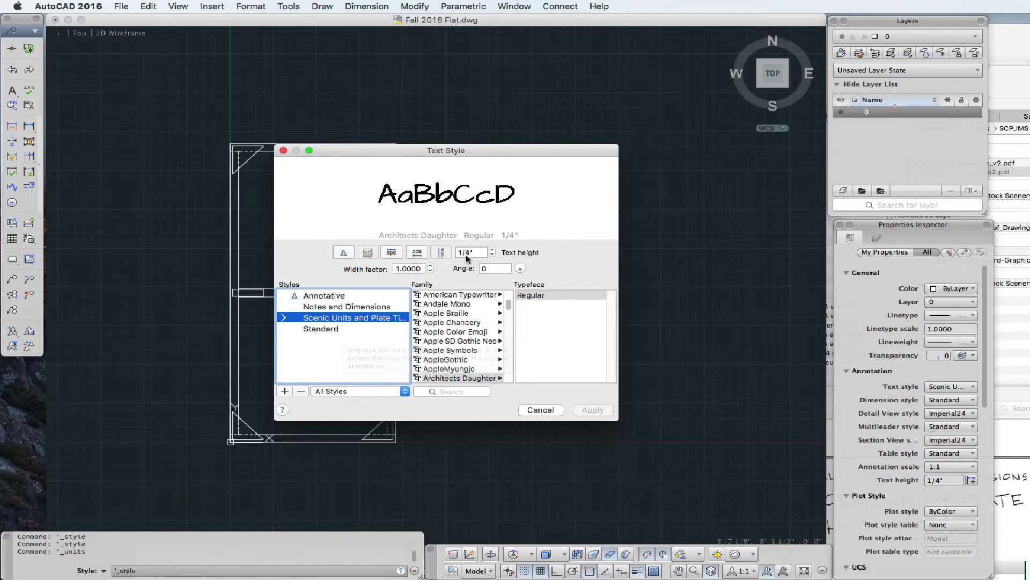
left_click(465, 253)
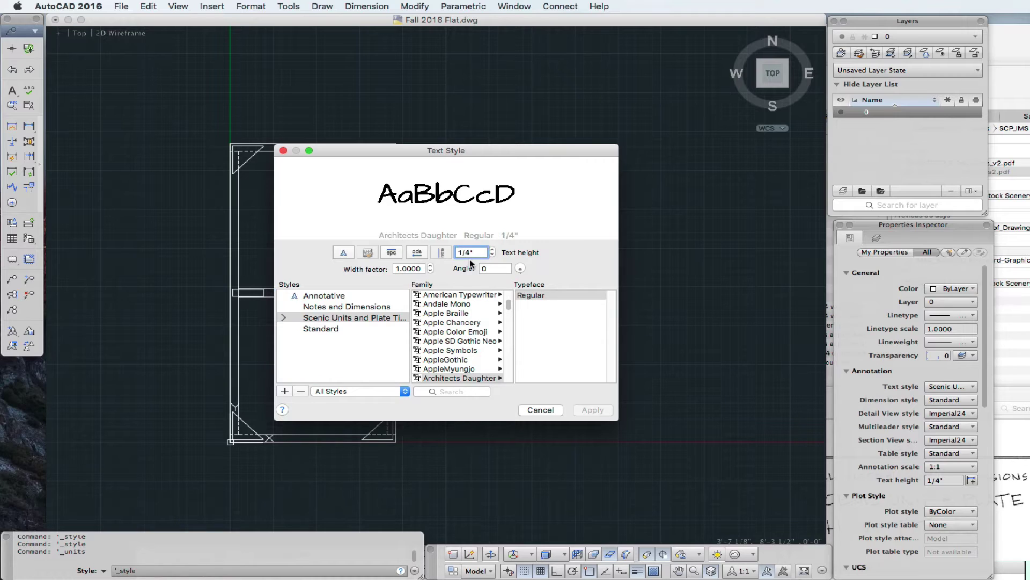
key("BackSpace")
key("BackSpace")
key("BackSpace")
key("BackSpace")
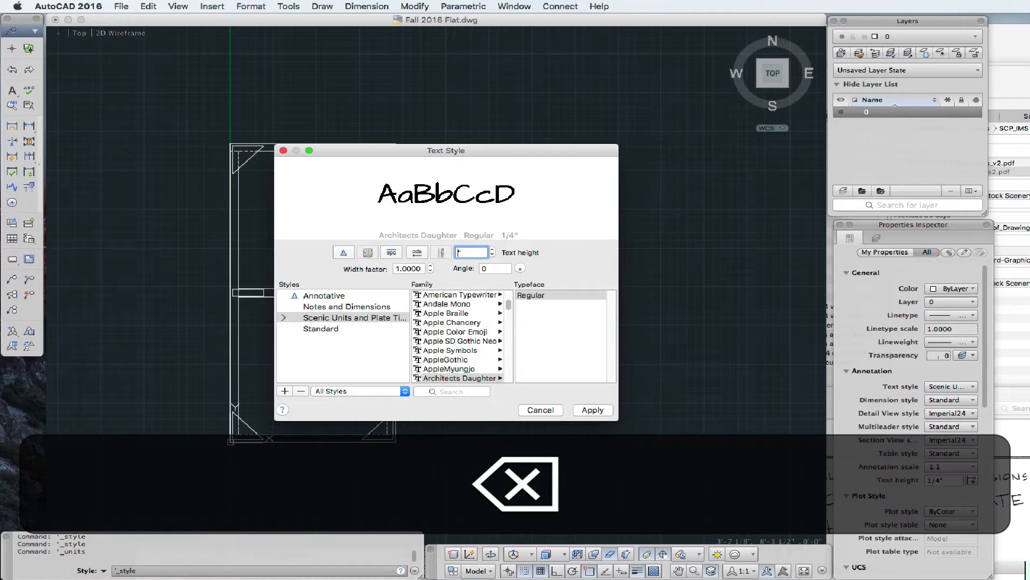
type("3/16")
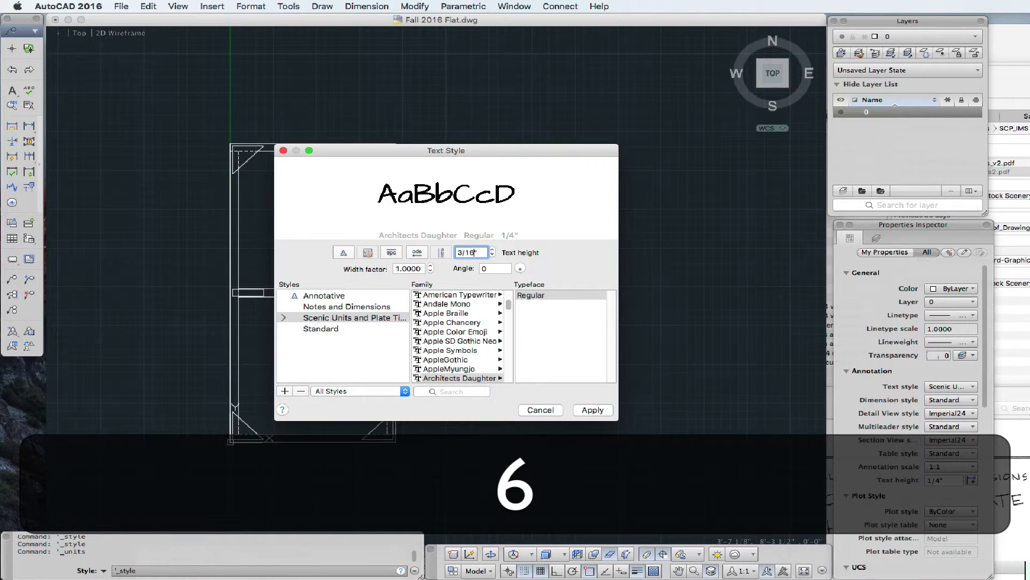
left_click(592, 409)
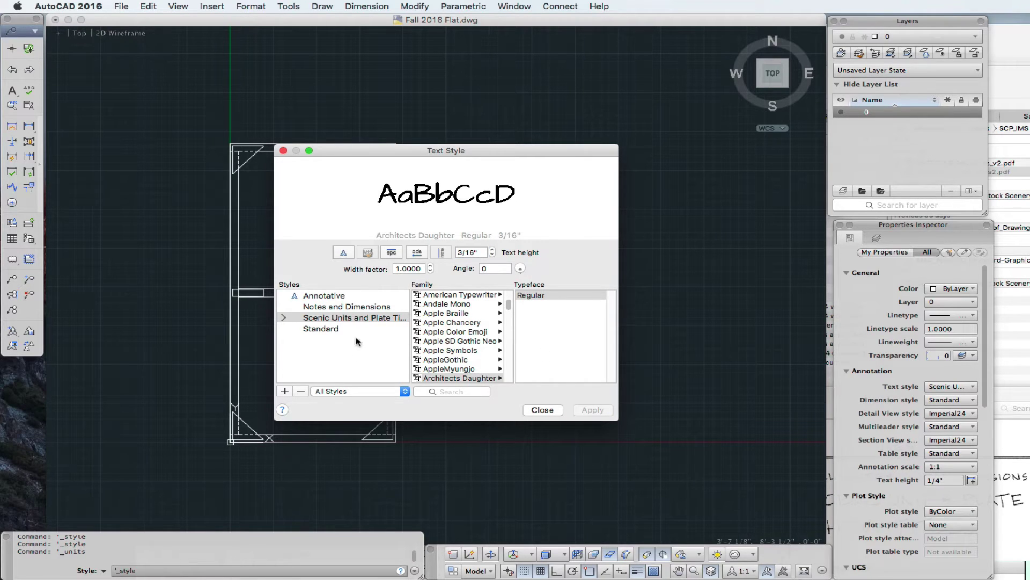
- Add another text style named "Show Titles", following the wording of the lettering chart
left_click(284, 391)
key("super+Tab")
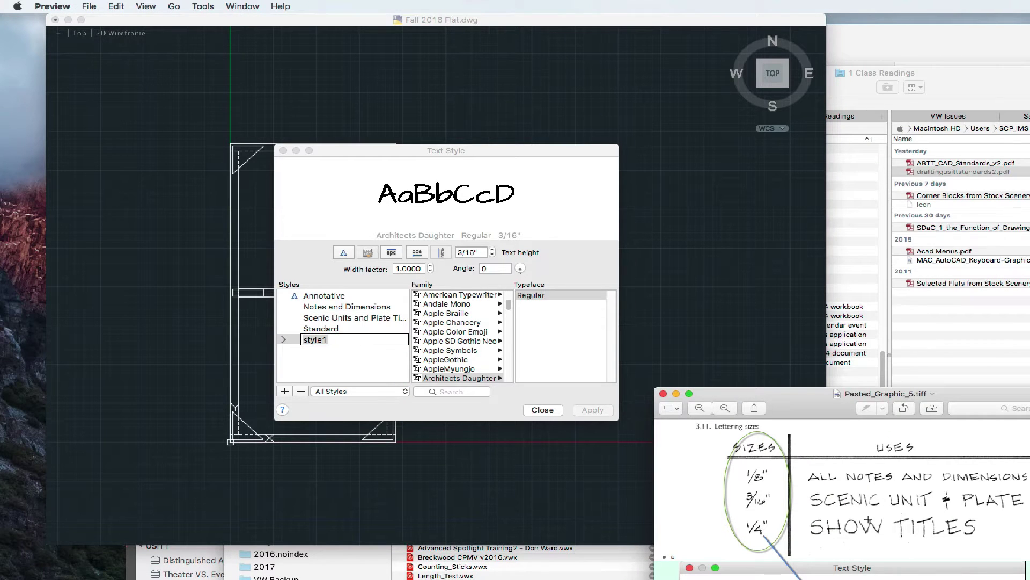
left_click(355, 342)
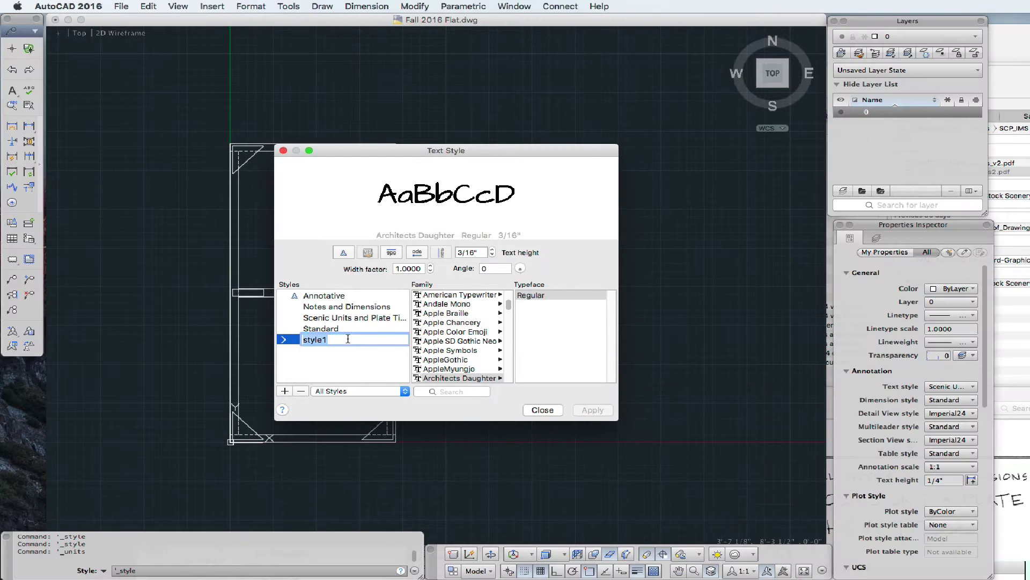
type("Show Titles")
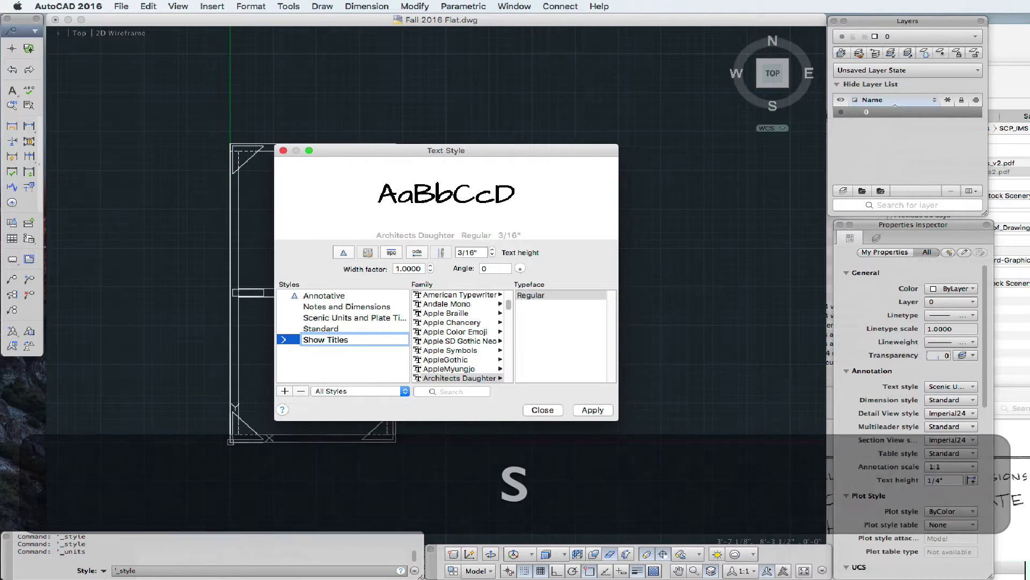
key("Tab")
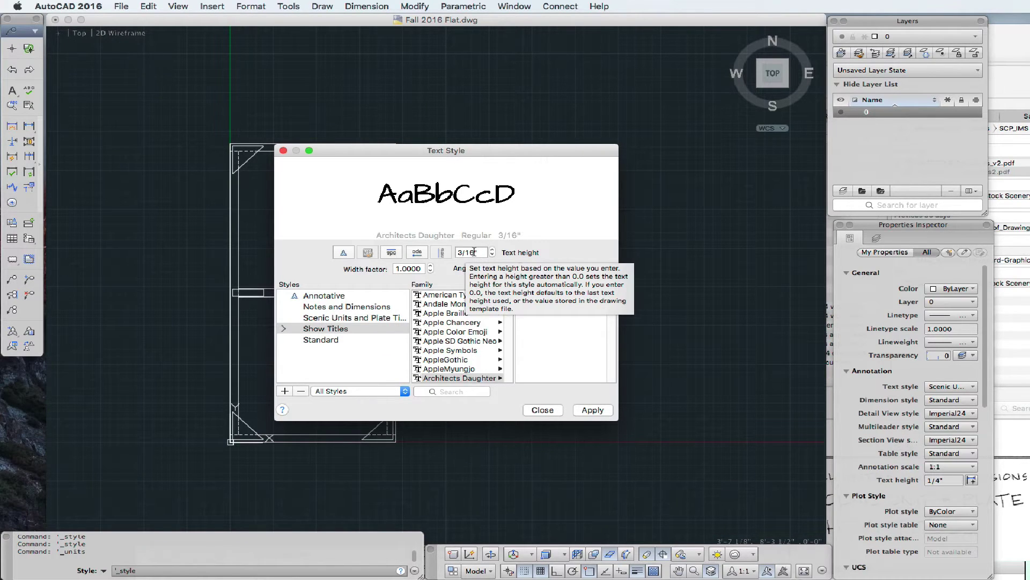
- Apply a 1/4" text height to the Show Titles style and close the text style settings
double_click(474, 251)
type("1/4")
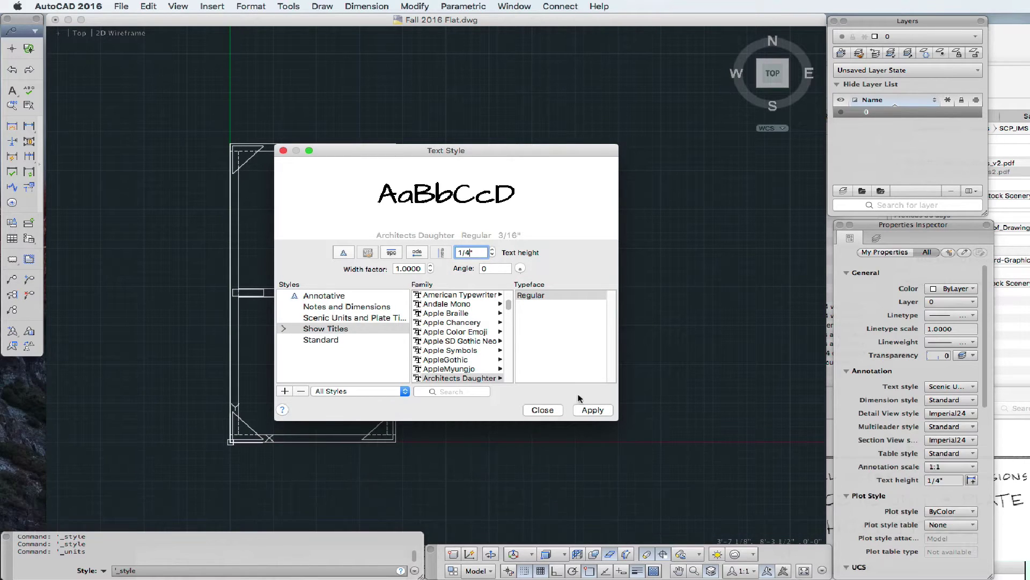
left_click(588, 410)
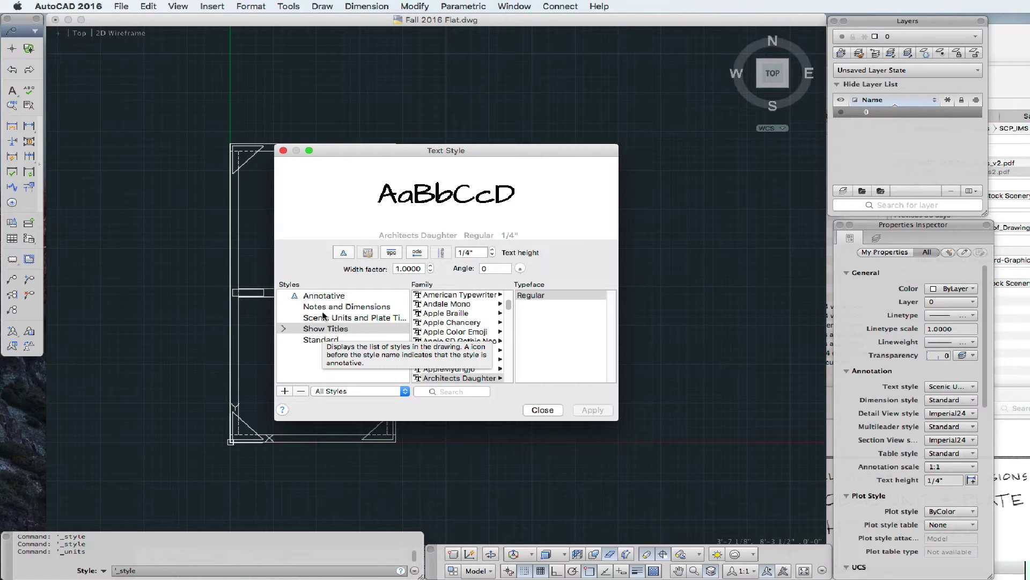
left_click(542, 410)
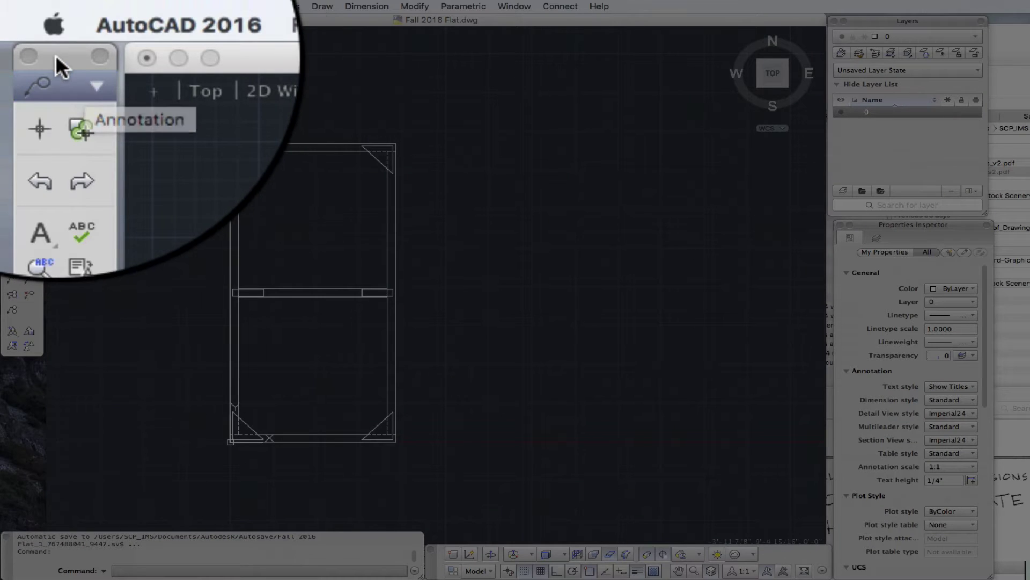
- Switch the tool set to Drafting and back to Annotation
left_click(97, 87)
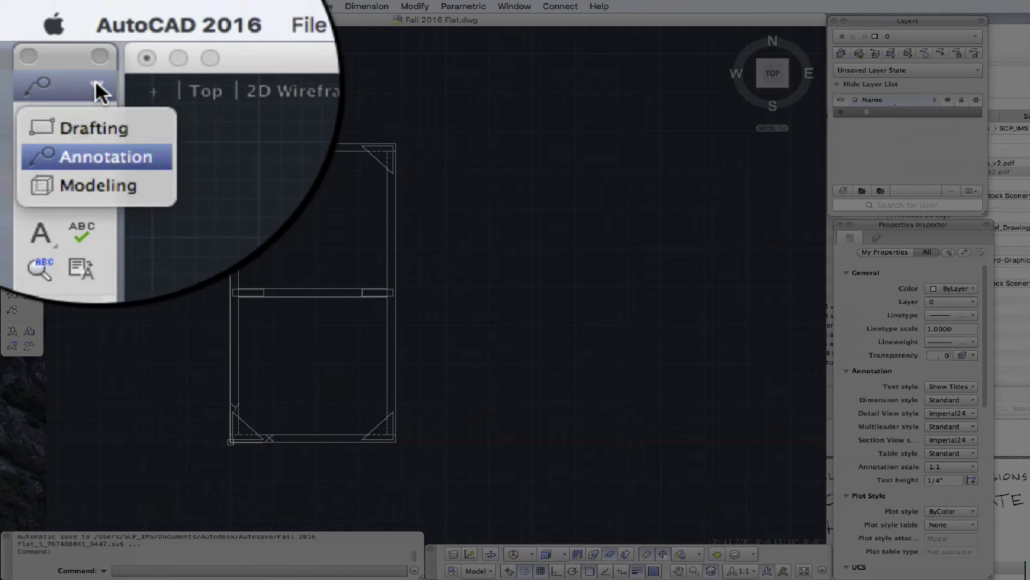
left_click(79, 124)
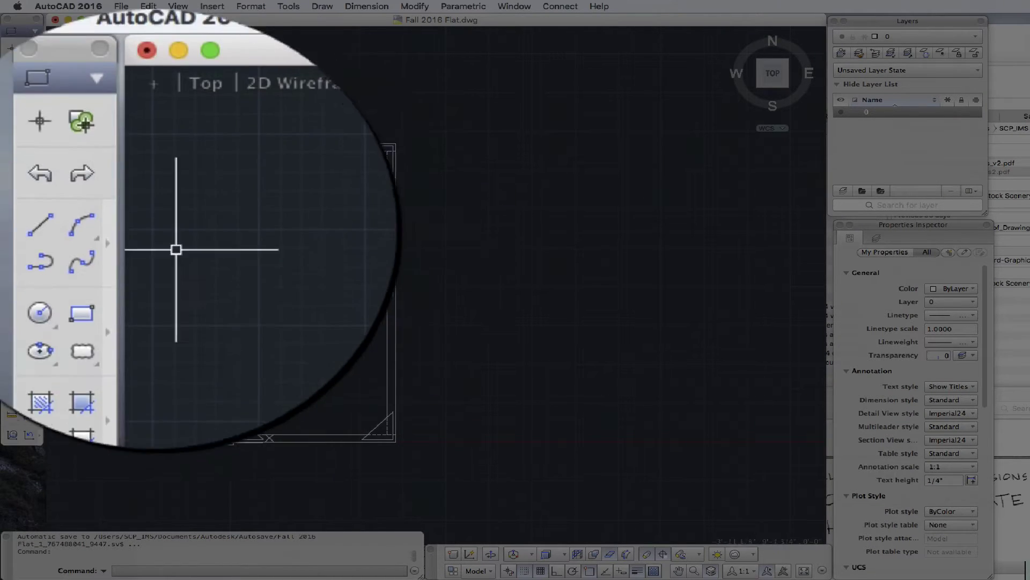
left_click(96, 88)
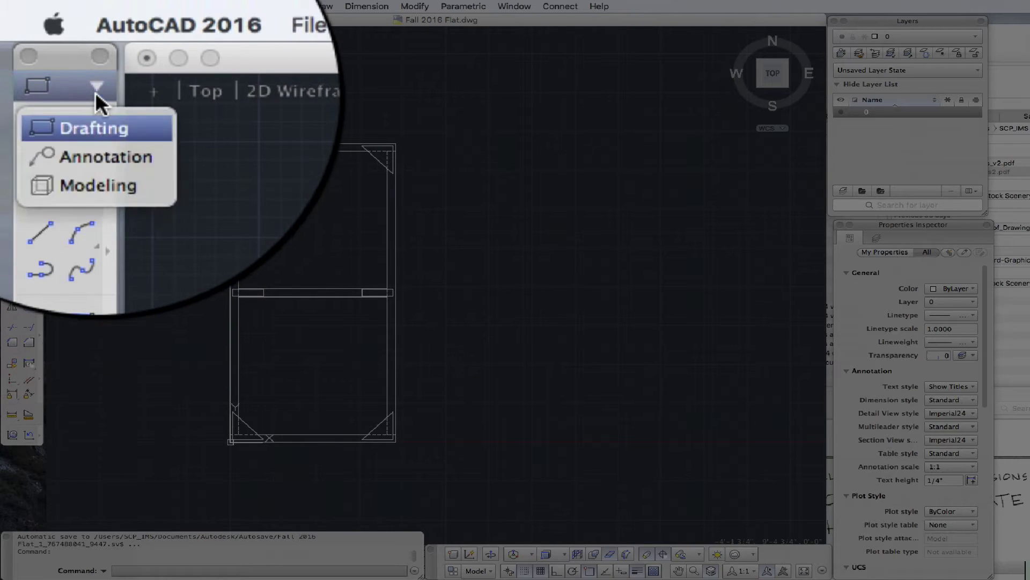
left_click(67, 156)
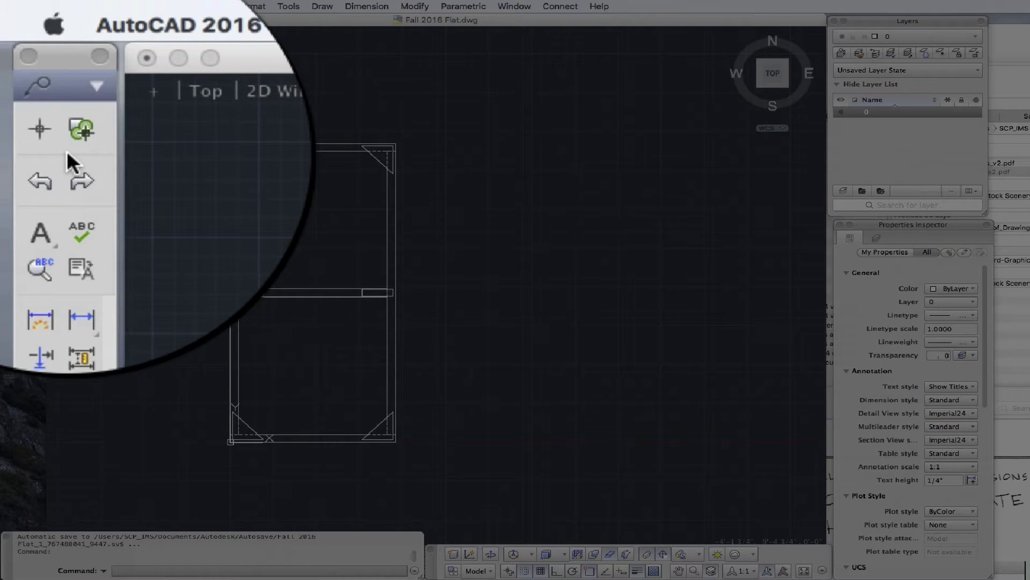
- Start a multiline text and draw its text box just below the flat's lower edge
left_click(38, 228)
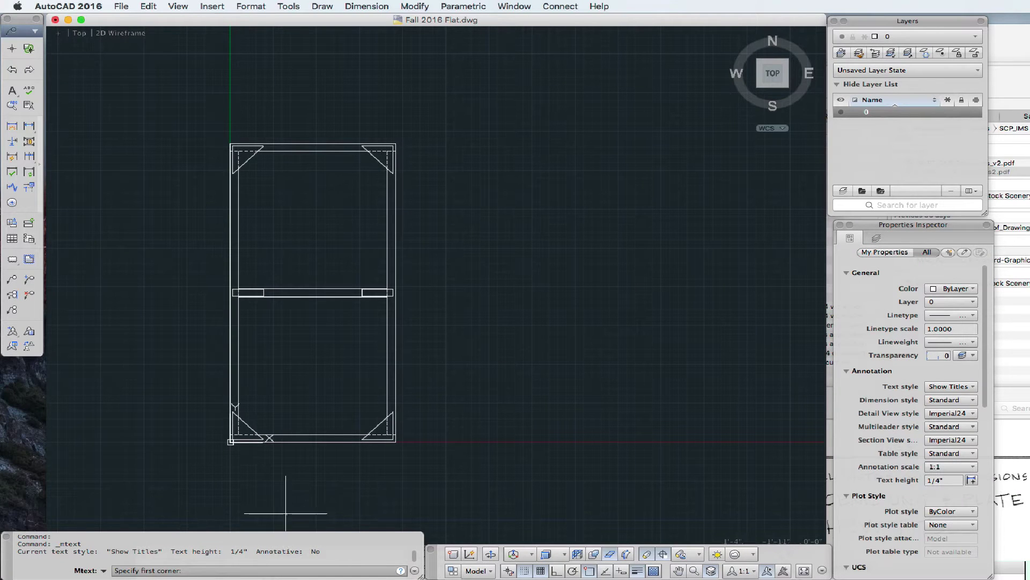
left_click(238, 465)
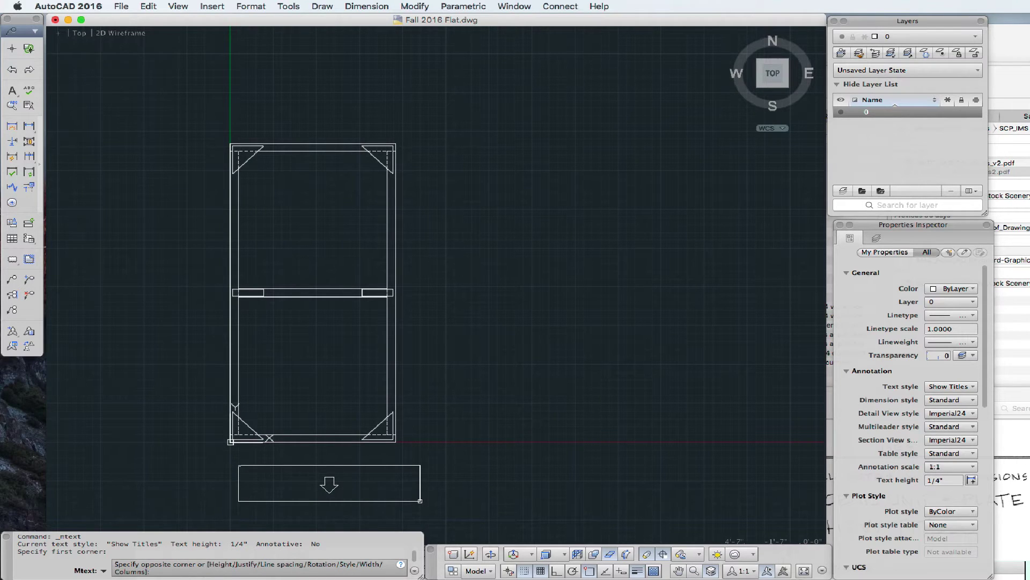
left_click(420, 500)
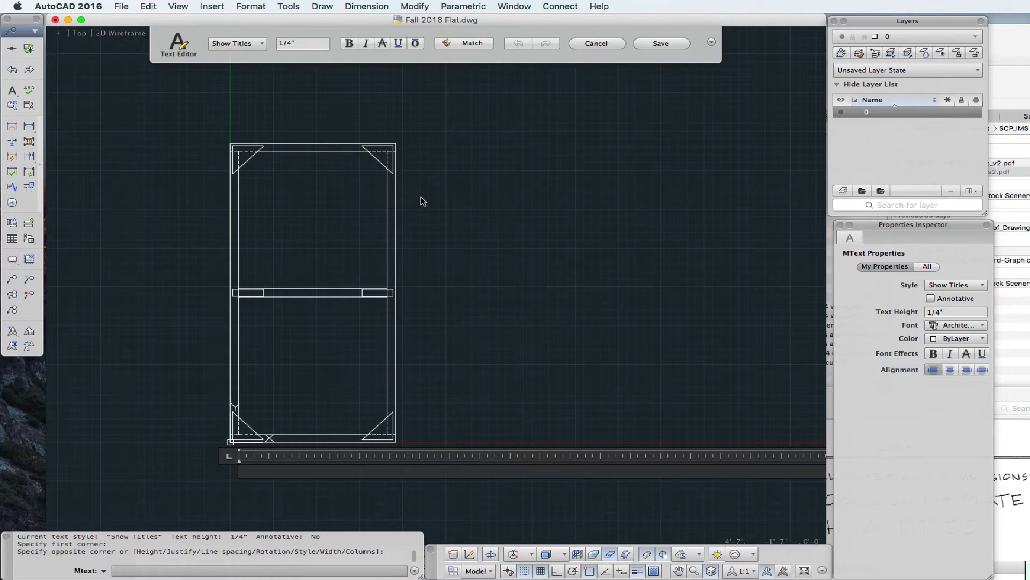
left_click_drag(346, 21, 345, 22)
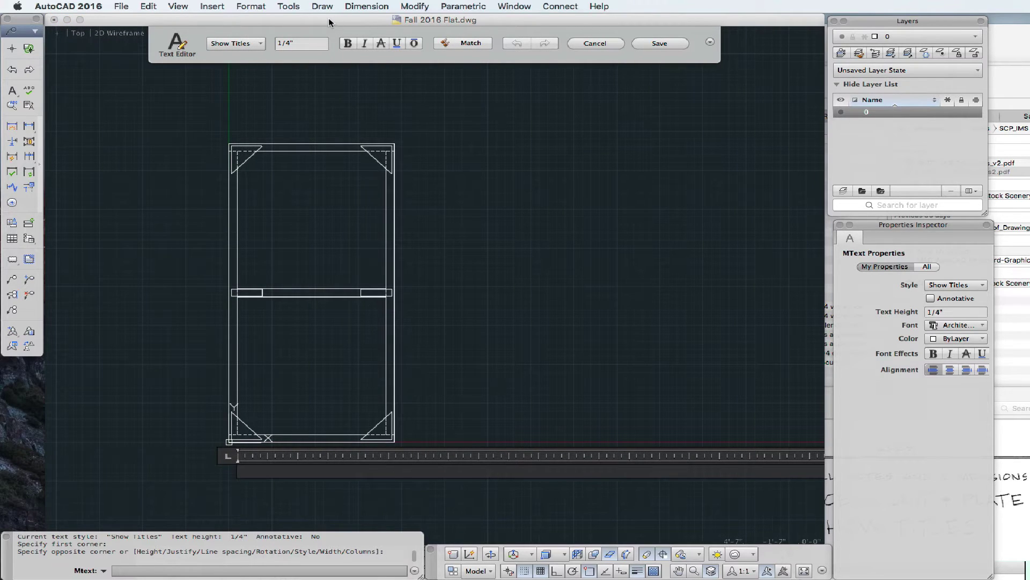
left_click(329, 20)
- Use the Scenic Units and Plate Titles style for the text, enter "Rear View" and save it
left_click(261, 44)
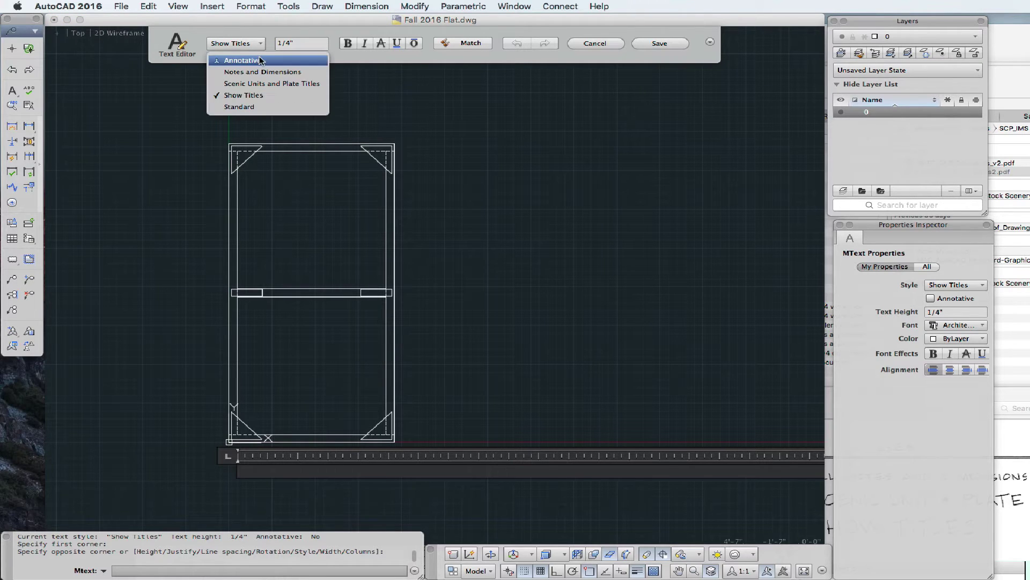
left_click(252, 72)
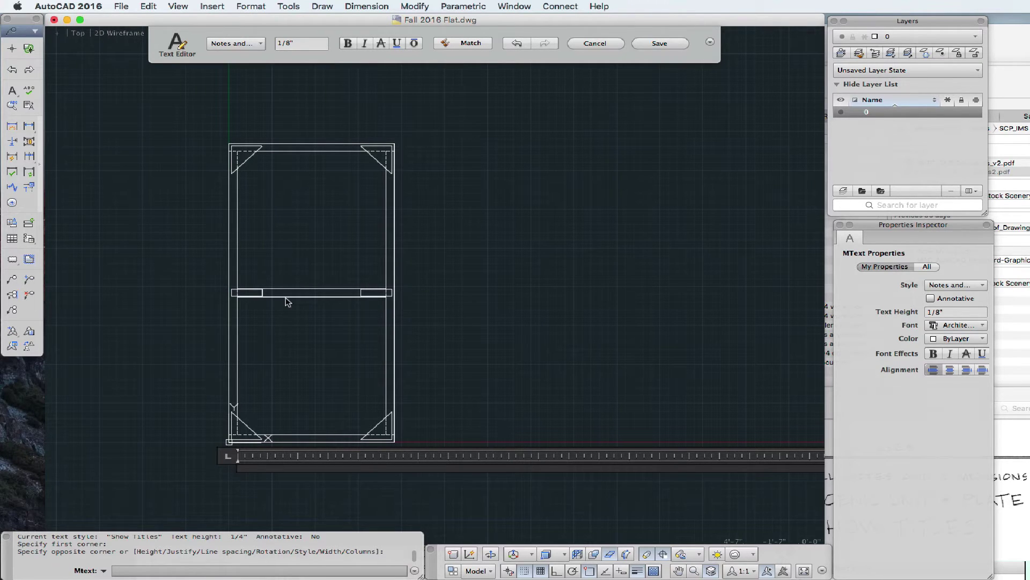
left_click(260, 45)
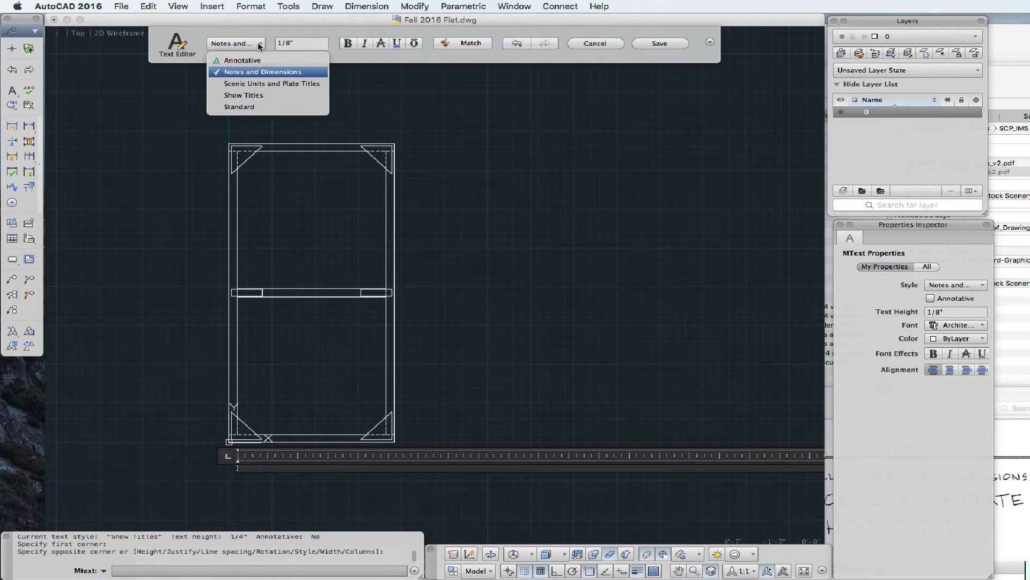
left_click(250, 84)
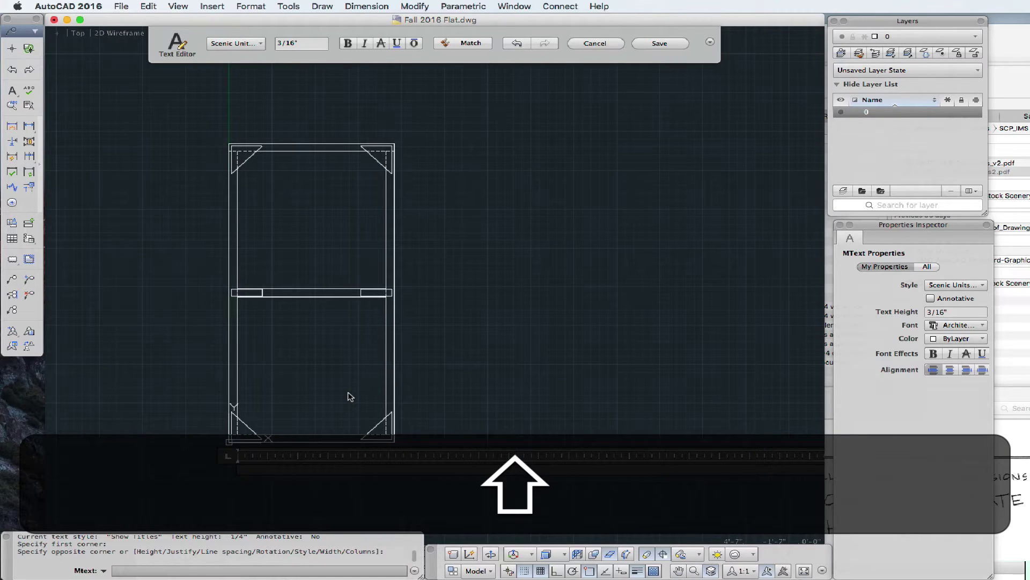
type("Rear View")
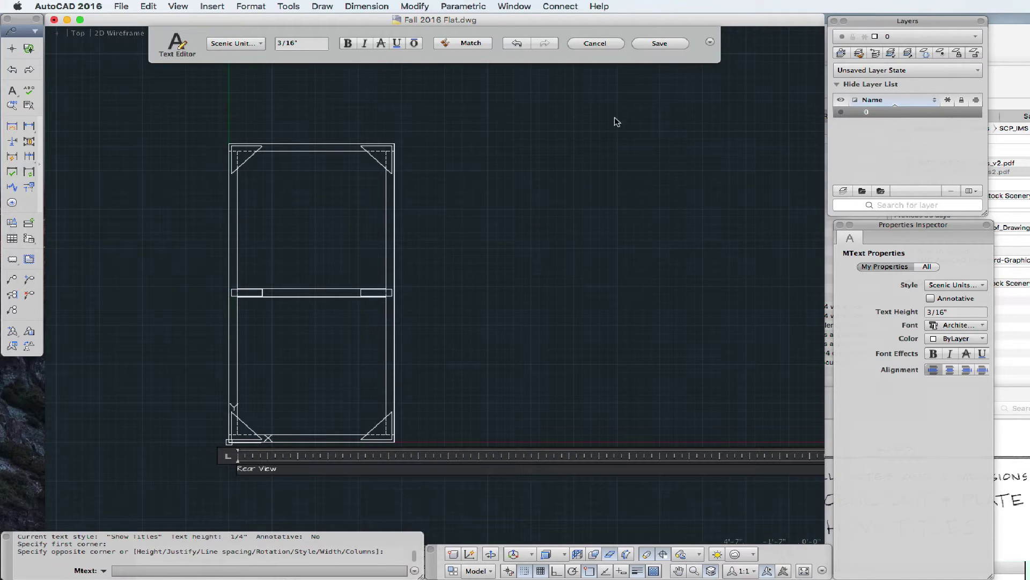
left_click(648, 43)
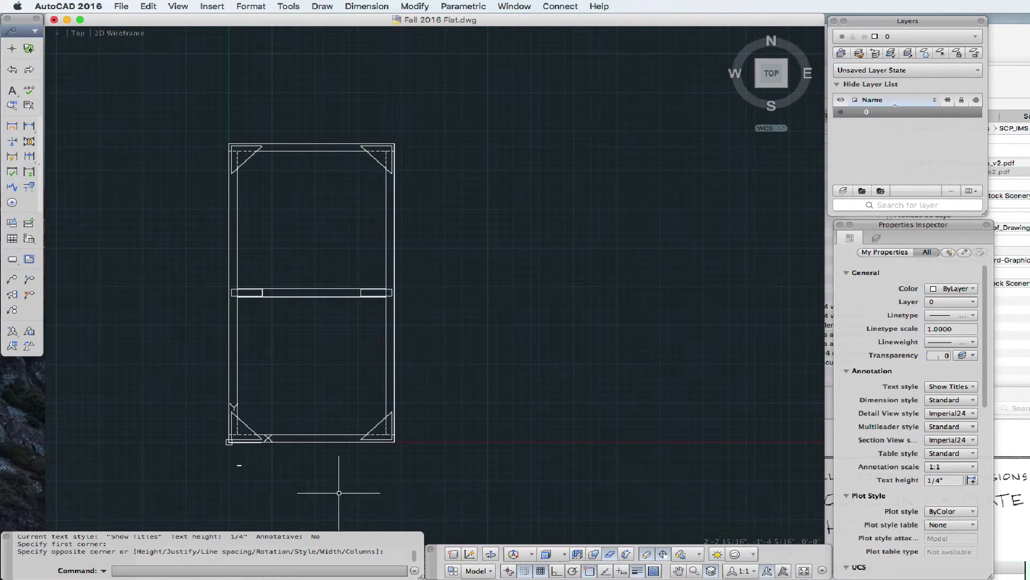
- Examine the Rear View label in model space, comparing its size with the flat above it
scroll(241, 472, "up", 5)
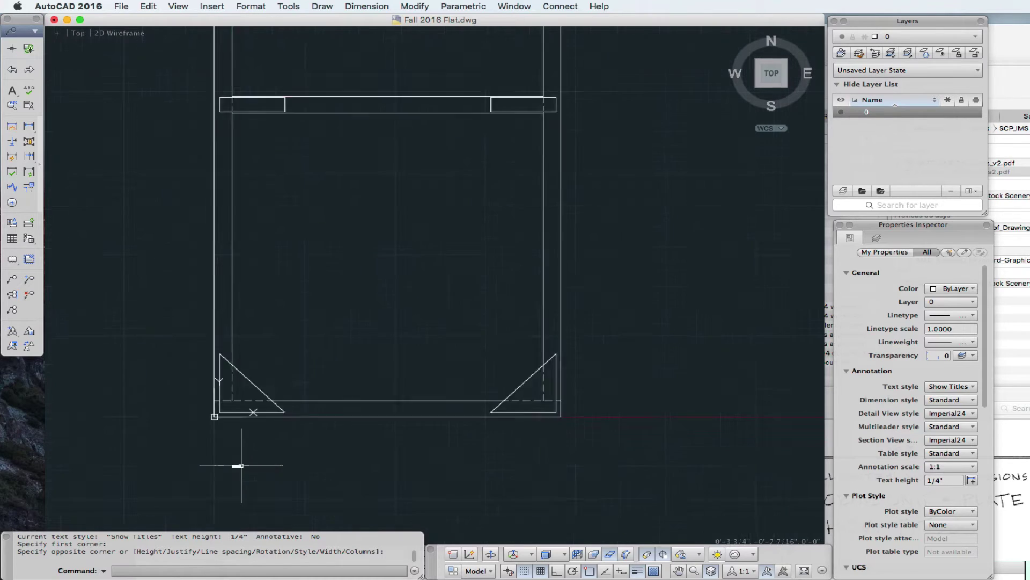
scroll(242, 465, "down", 6)
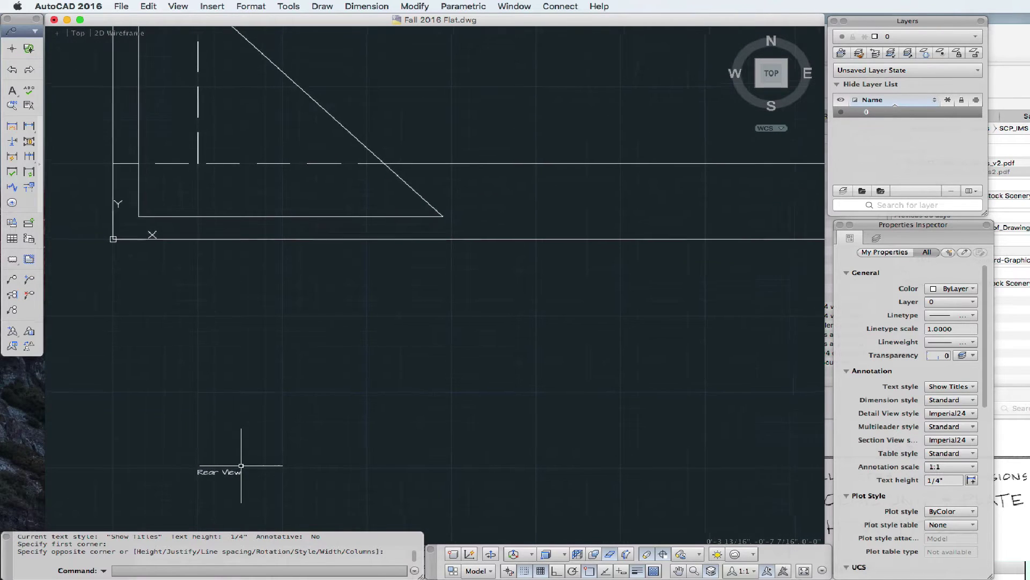
scroll(279, 424, "down", 3)
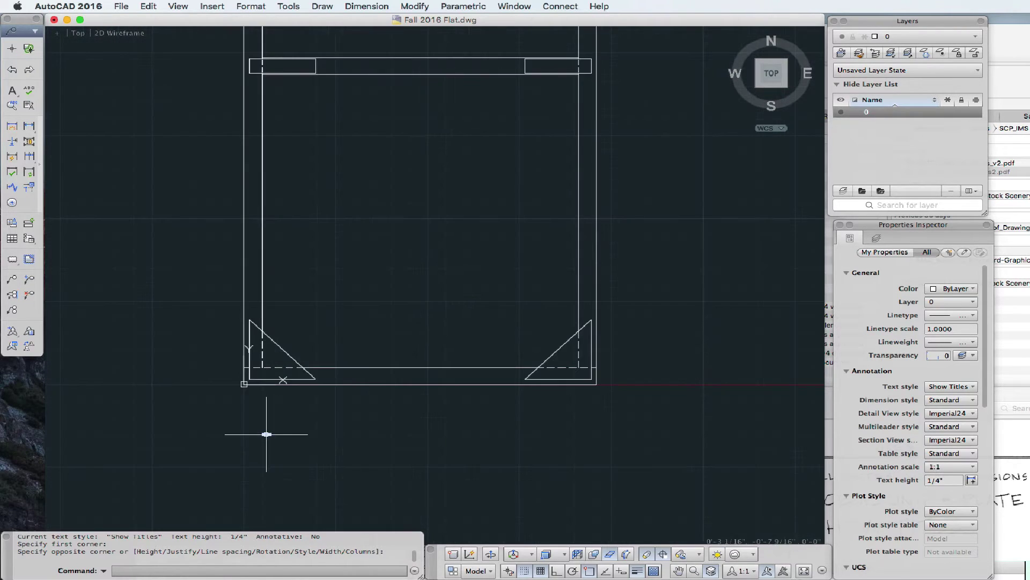
scroll(267, 433, "up", 5)
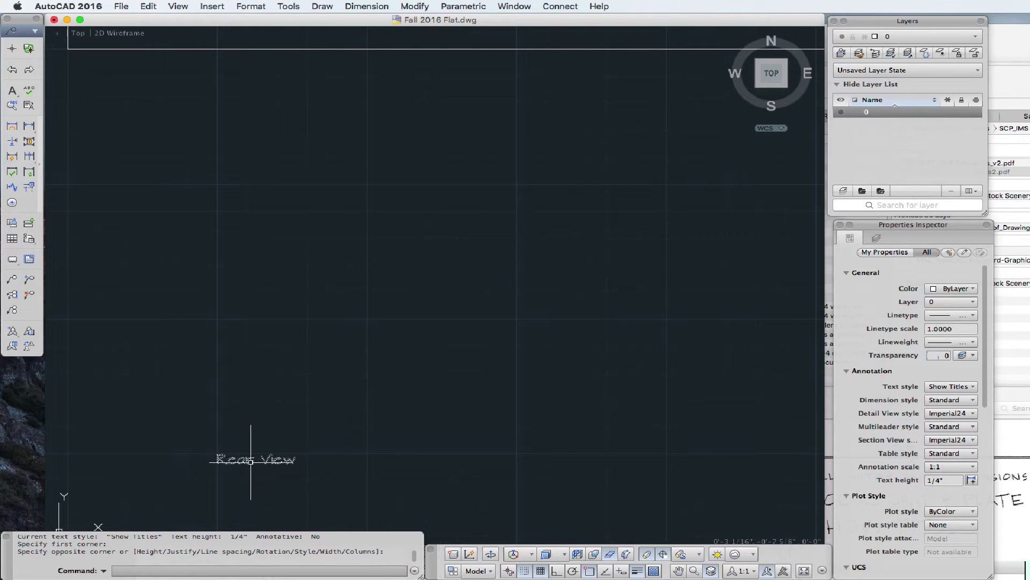
scroll(251, 461, "up", 3)
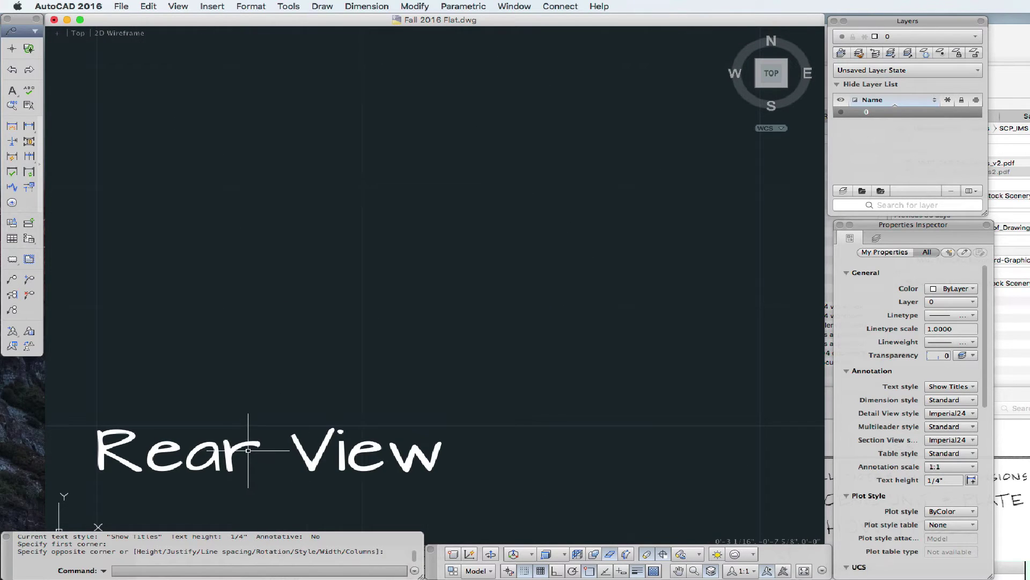
scroll(248, 450, "down", 5)
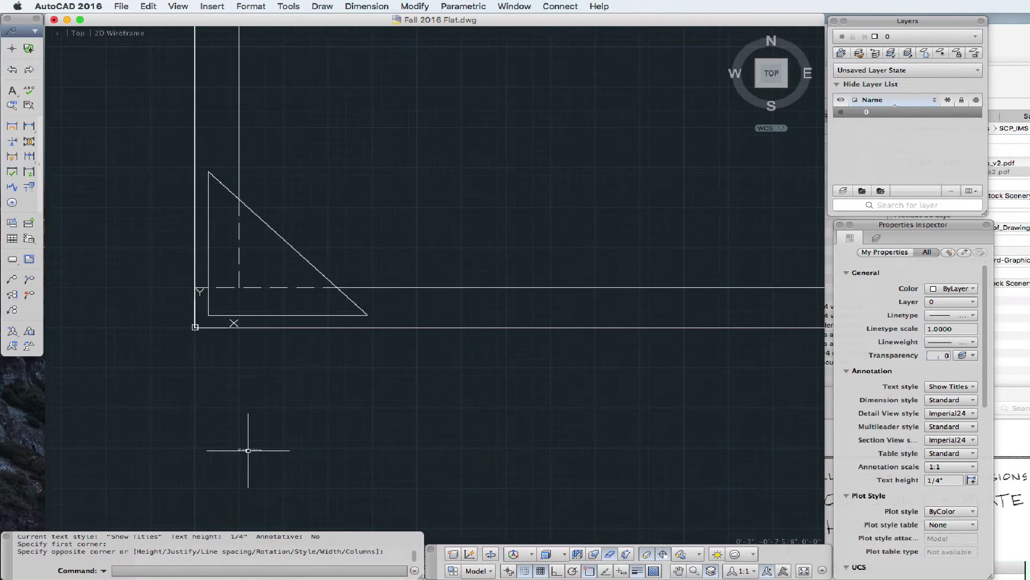
scroll(294, 357, "down", 5)
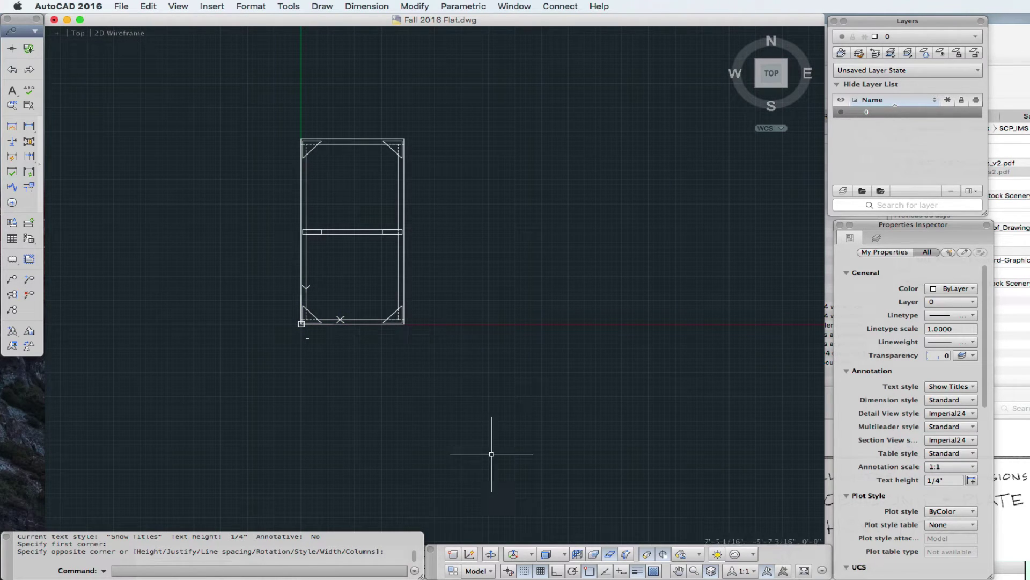
- Open Layout1 and examine how large the Rear View label appears beneath the flat on the sheet
left_click(453, 571)
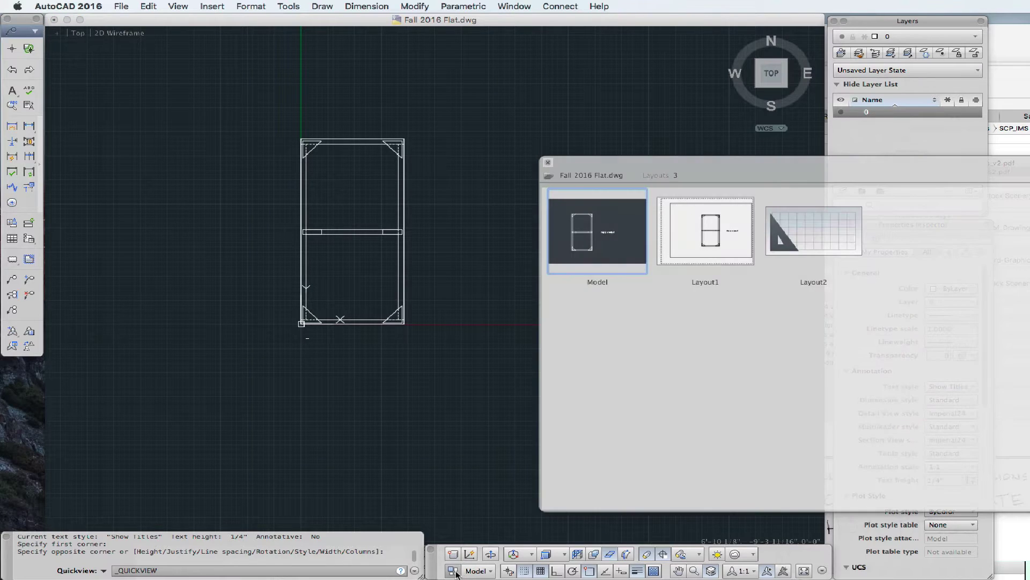
left_click(713, 237)
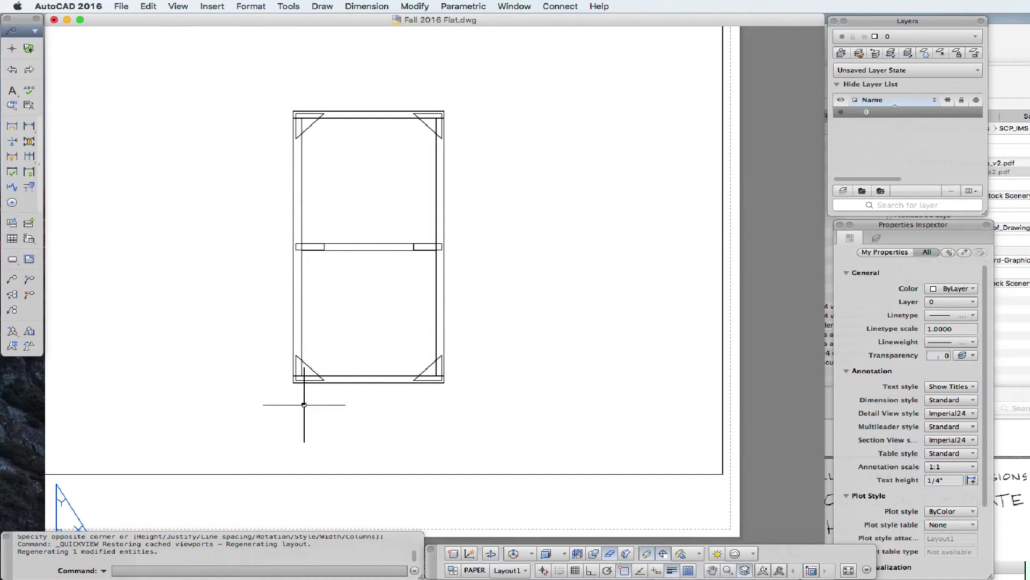
scroll(302, 403, "up", 10)
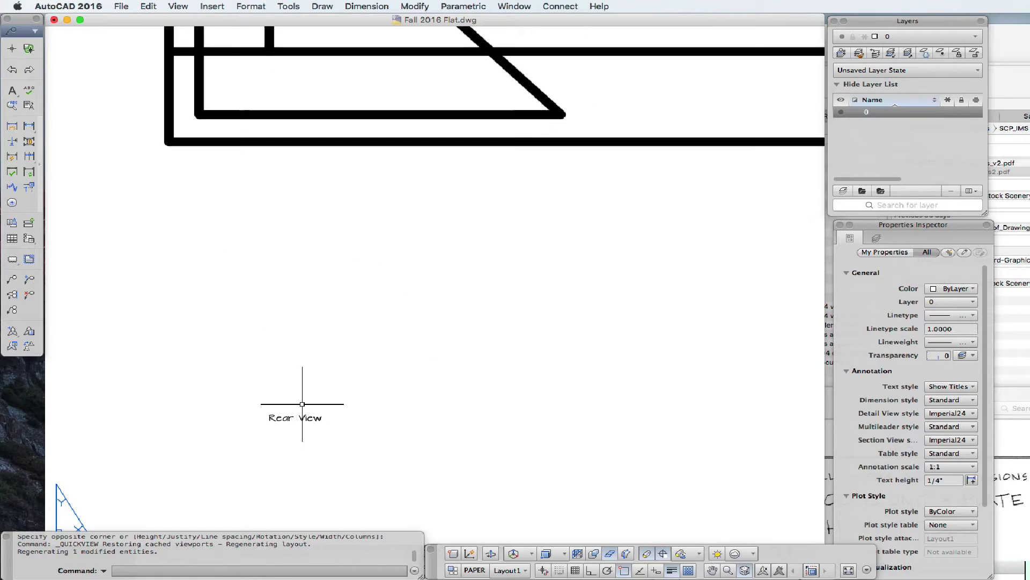
scroll(302, 404, "down", 10)
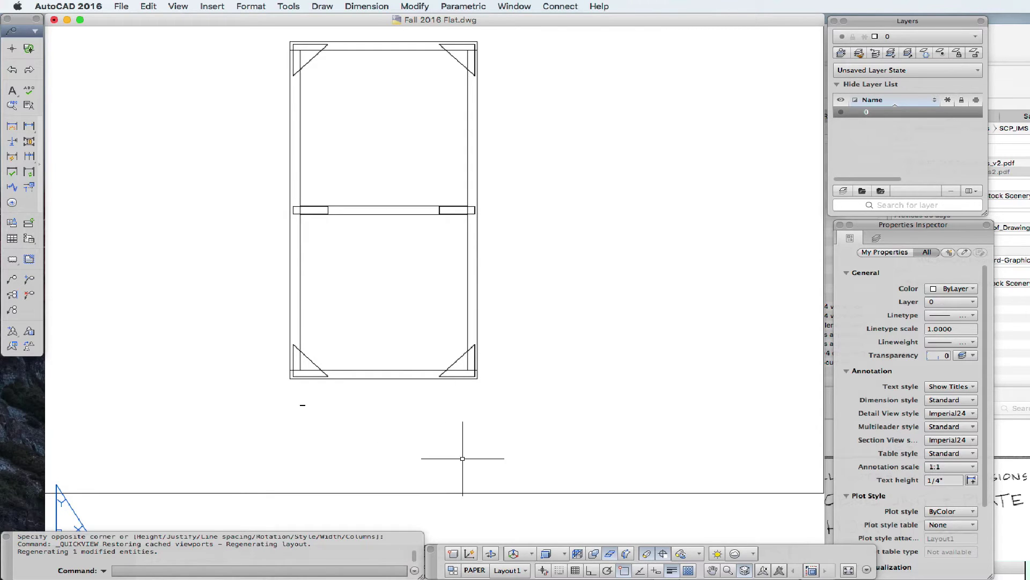
scroll(311, 406, "up", 10)
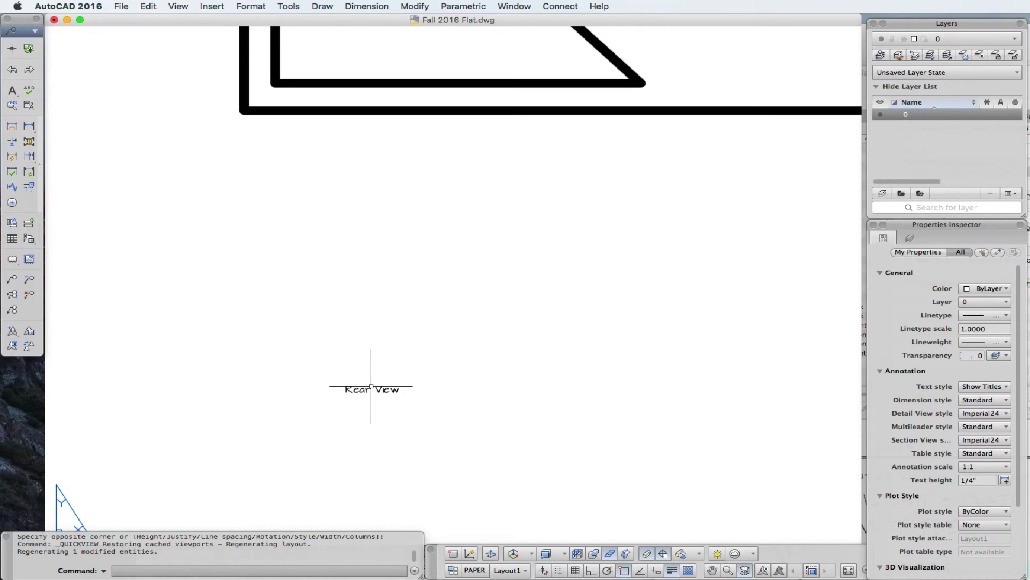
scroll(371, 386, "down", 10)
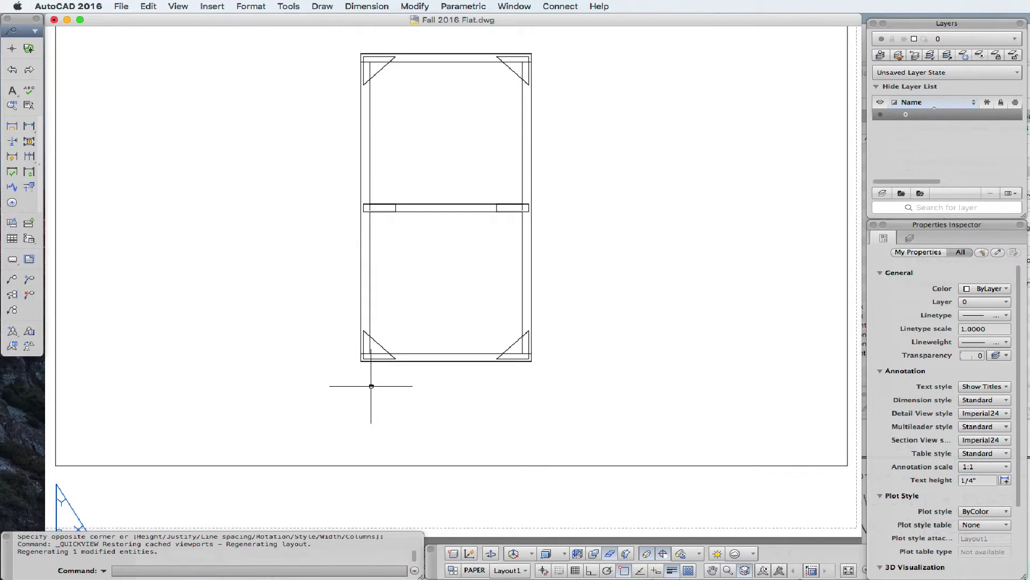
scroll(397, 355, "down", 3)
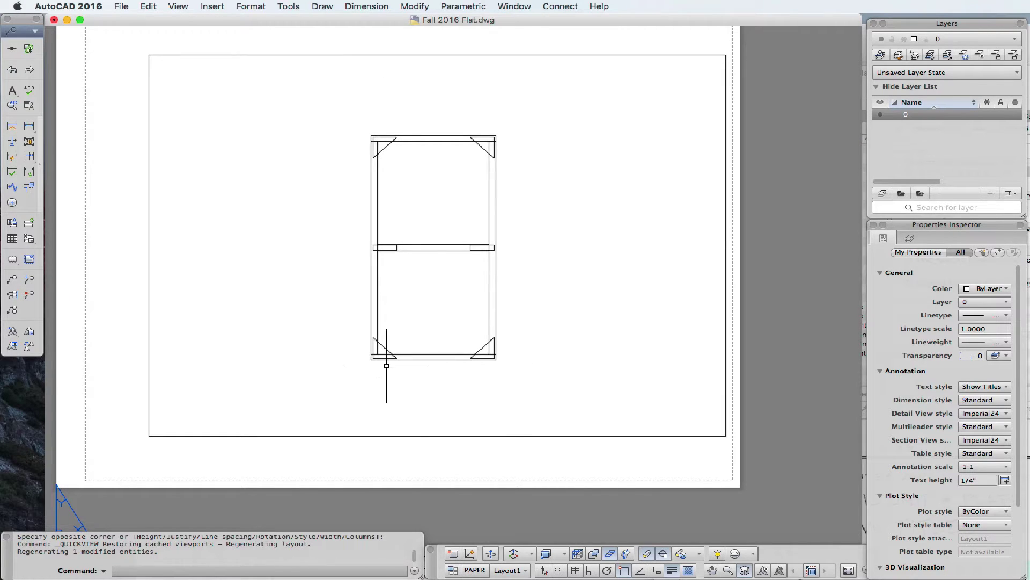
- Return from the layout to model space and delete the tiny Rear View label below the flat
scroll(383, 374, "up", 5)
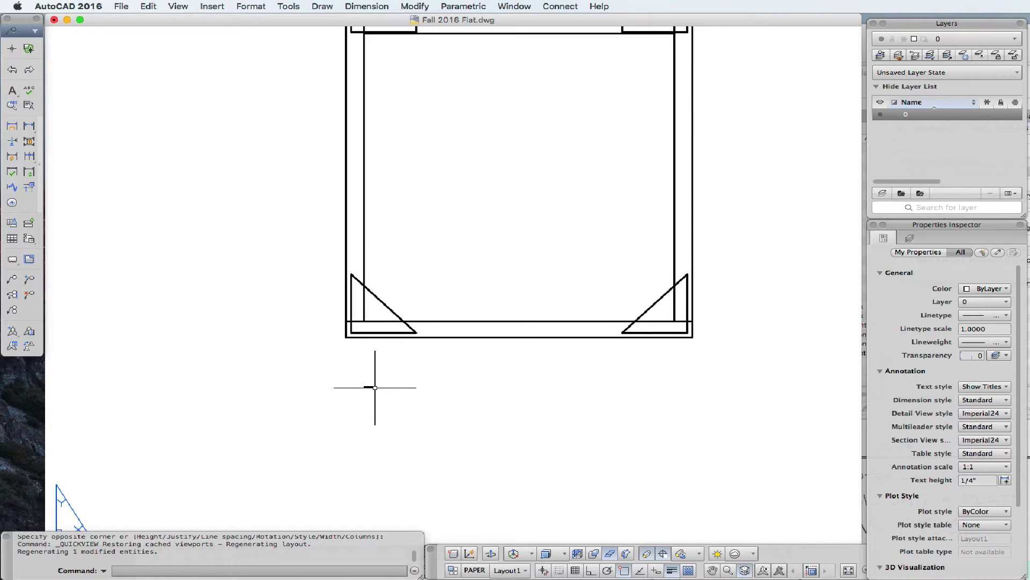
scroll(375, 387, "up", 2)
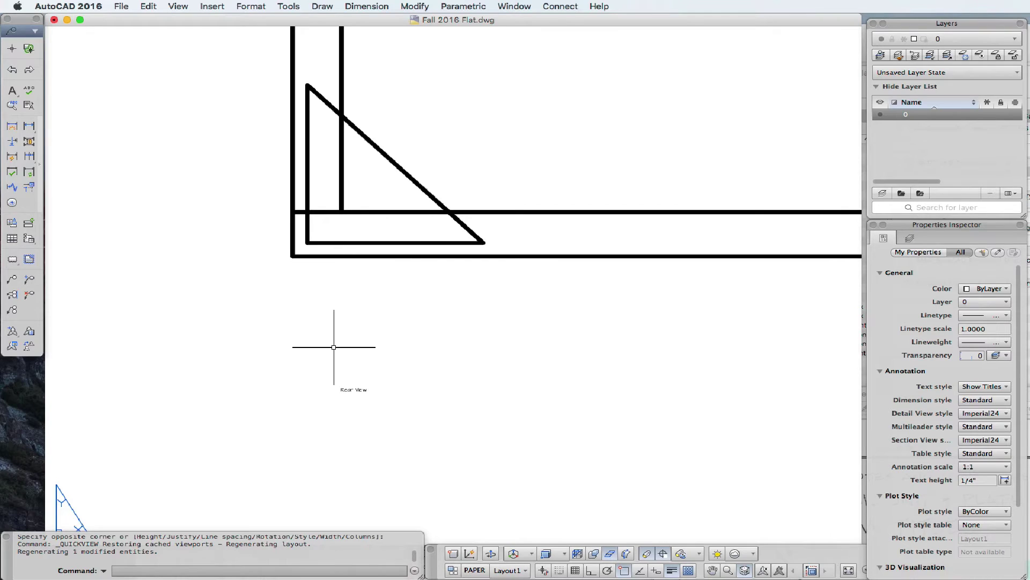
scroll(334, 344, "down", 8)
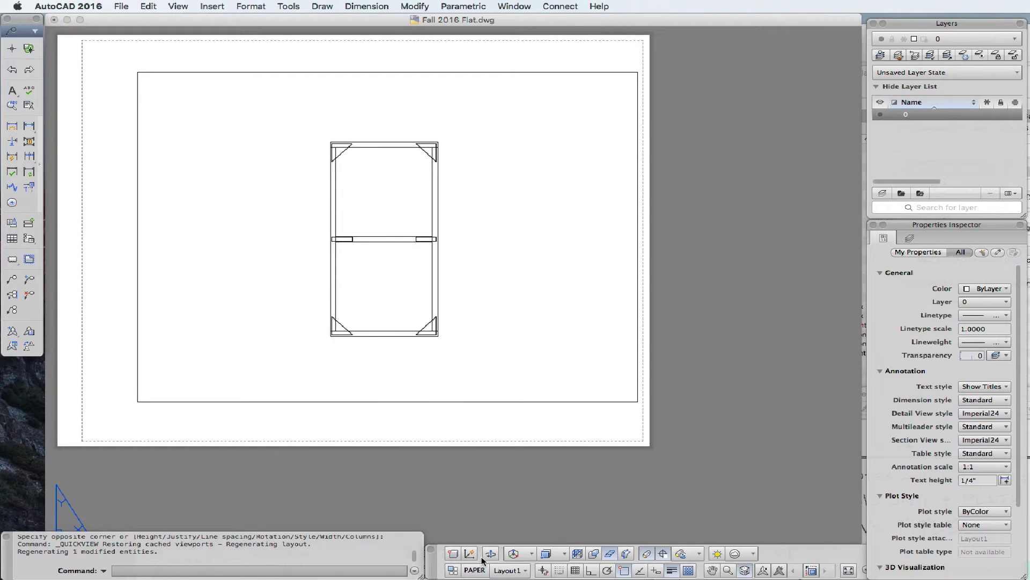
left_click(452, 570)
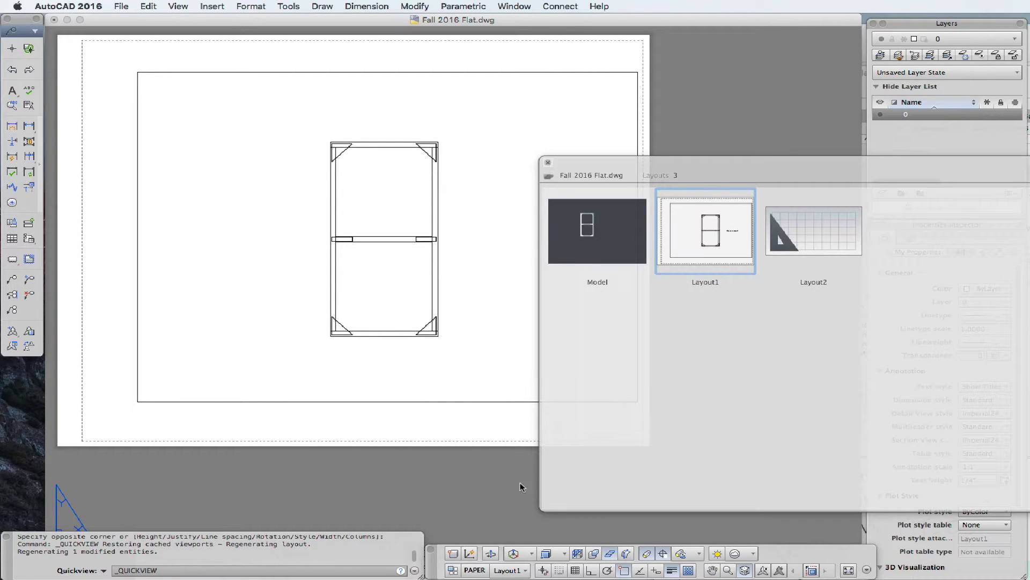
left_click(597, 230)
scroll(330, 328, "up", 8)
left_click(301, 355)
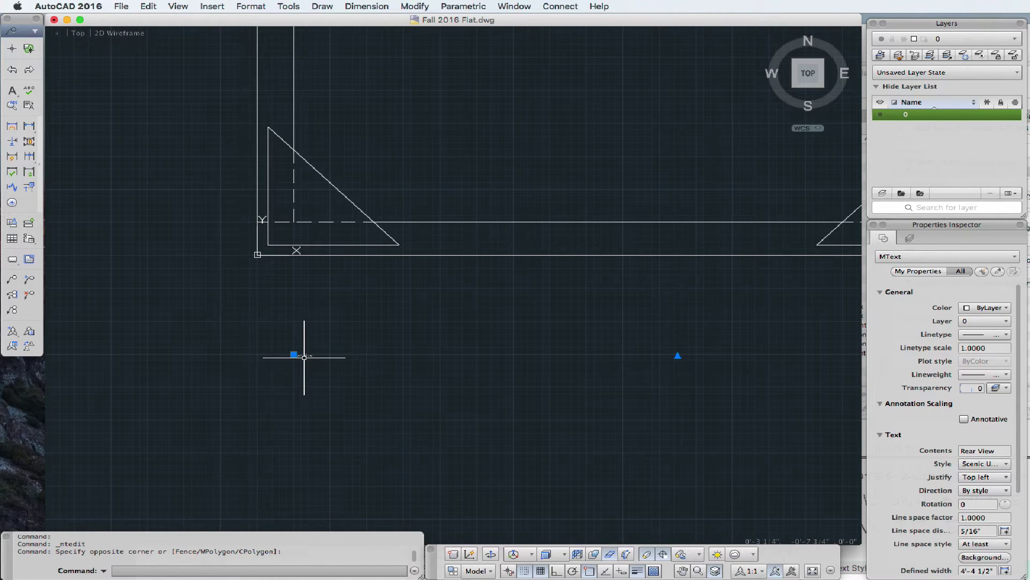
key("BackSpace")
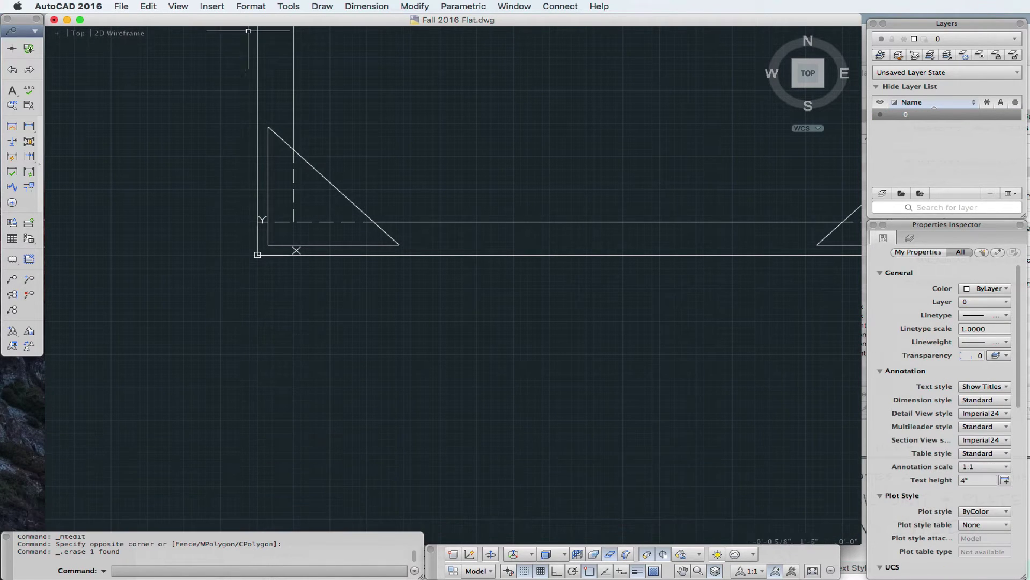
- Set the text height of the Scenic Units and Plate Titles text style to 4" and apply the change
left_click(256, 9)
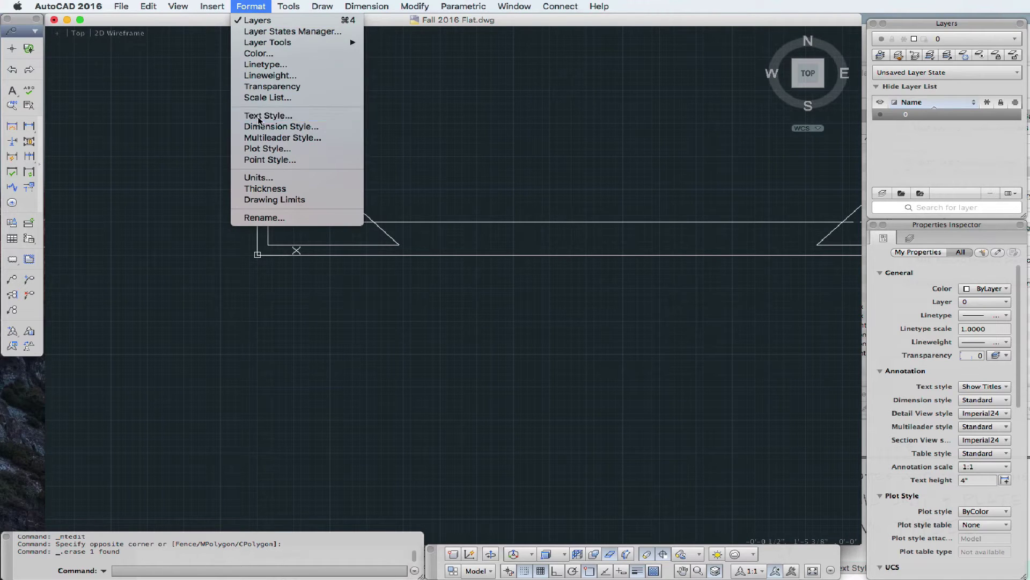
left_click(353, 233)
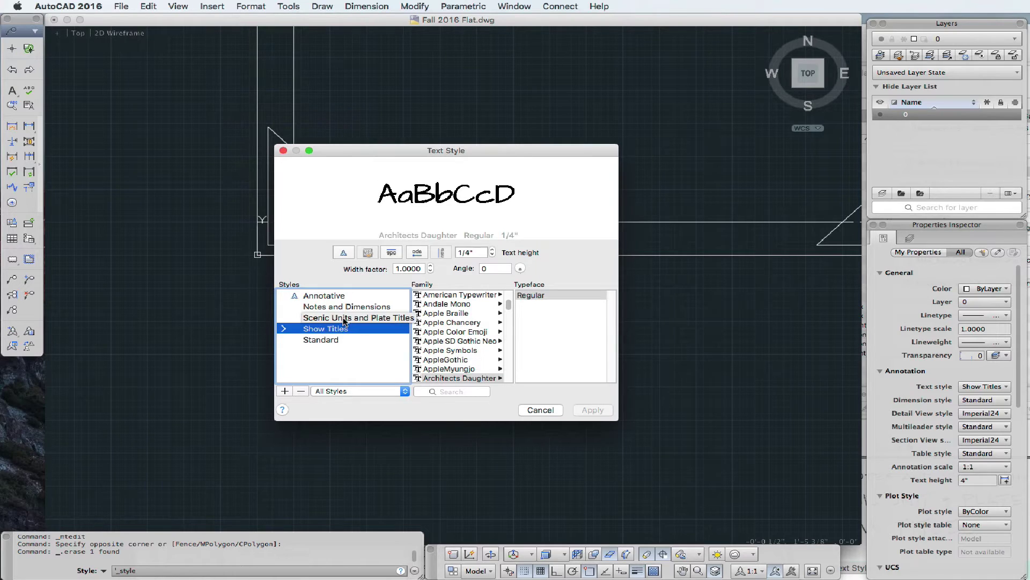
left_click(344, 318)
left_click(475, 252)
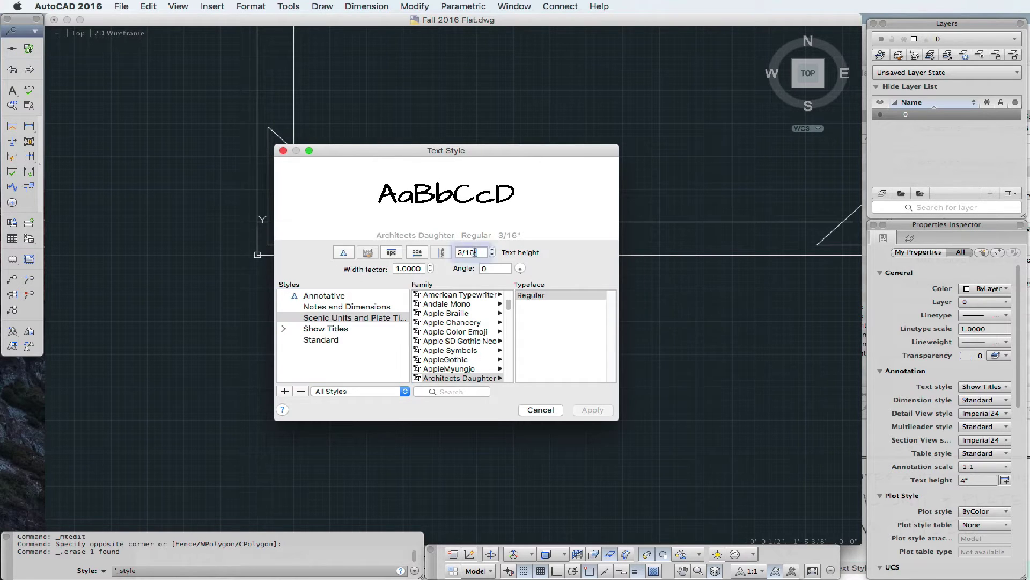
type("4")
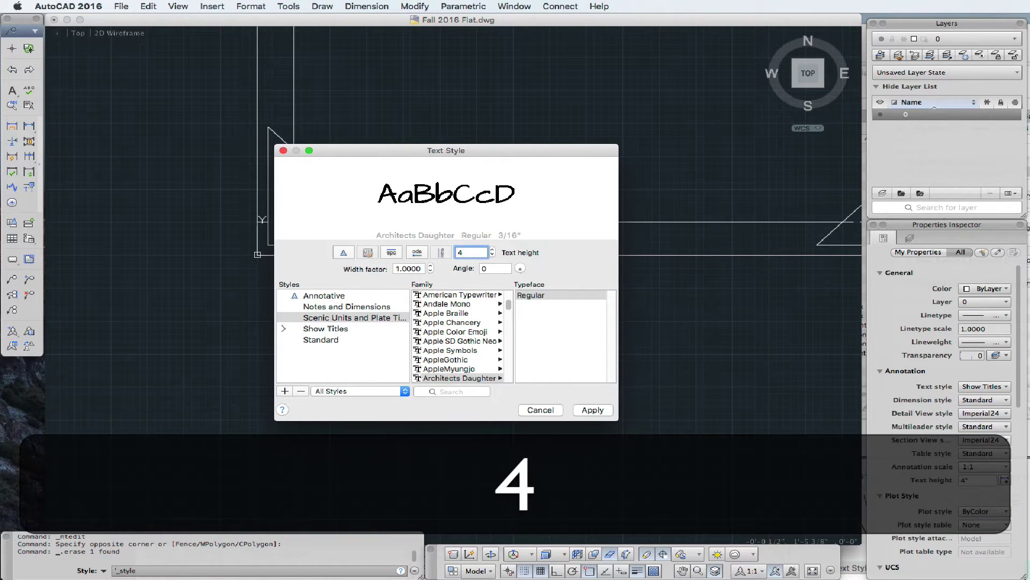
key("Tab")
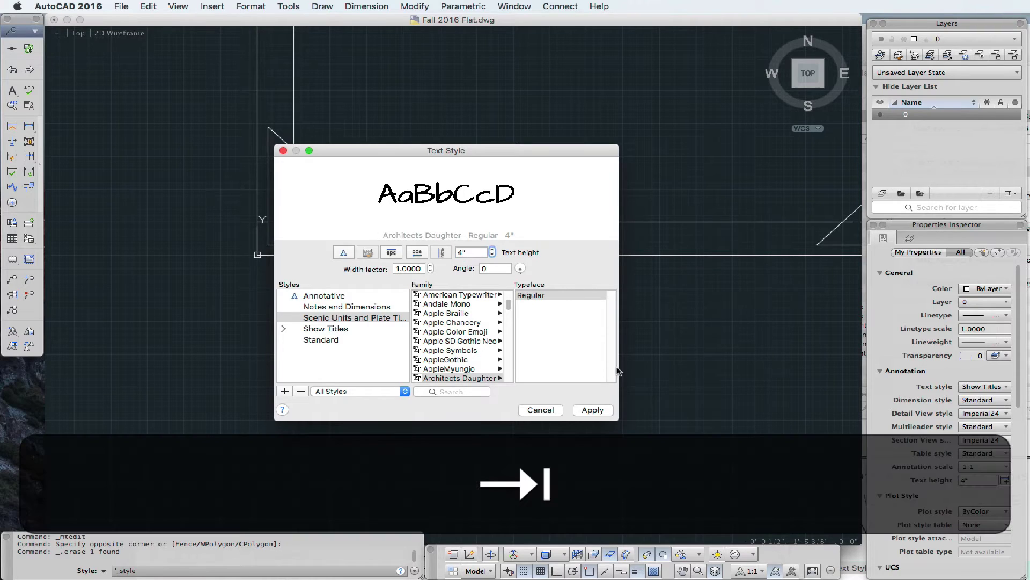
left_click(594, 410)
left_click(542, 410)
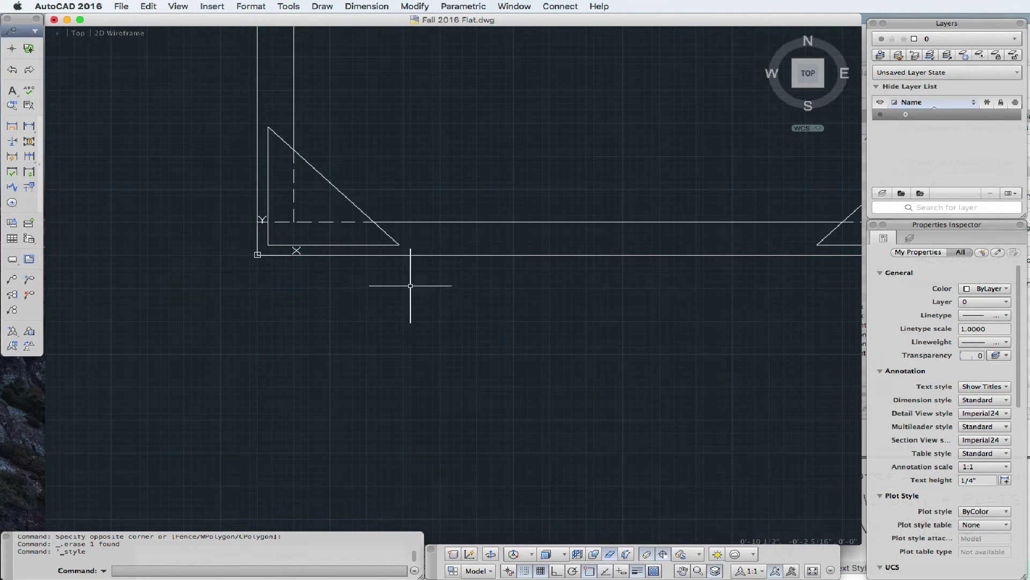
- Create a multiline text reading "Rear View" just below the flat's lower edge, using the Scenic Units and Plate Titles style
left_click(12, 91)
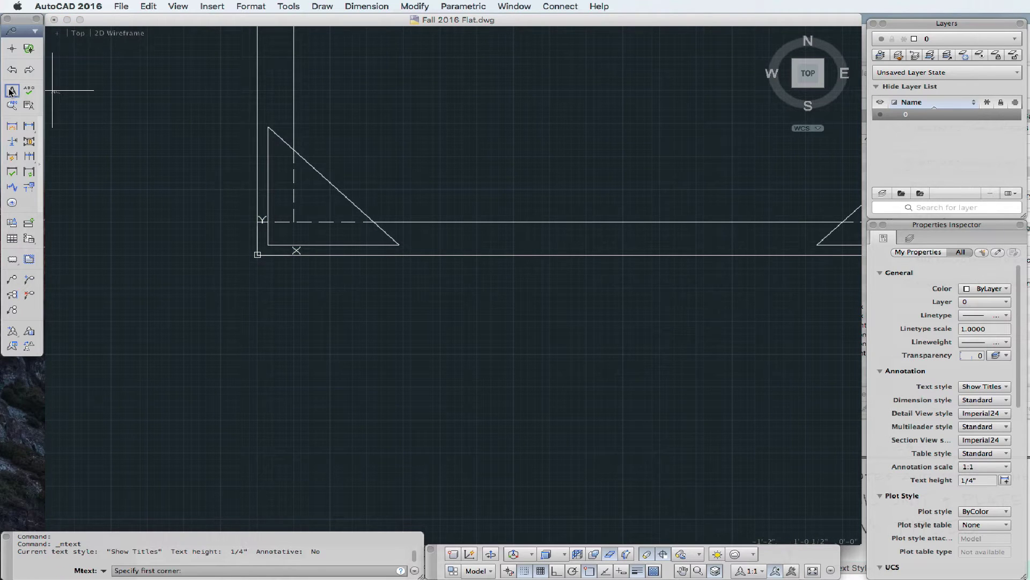
left_click(279, 301)
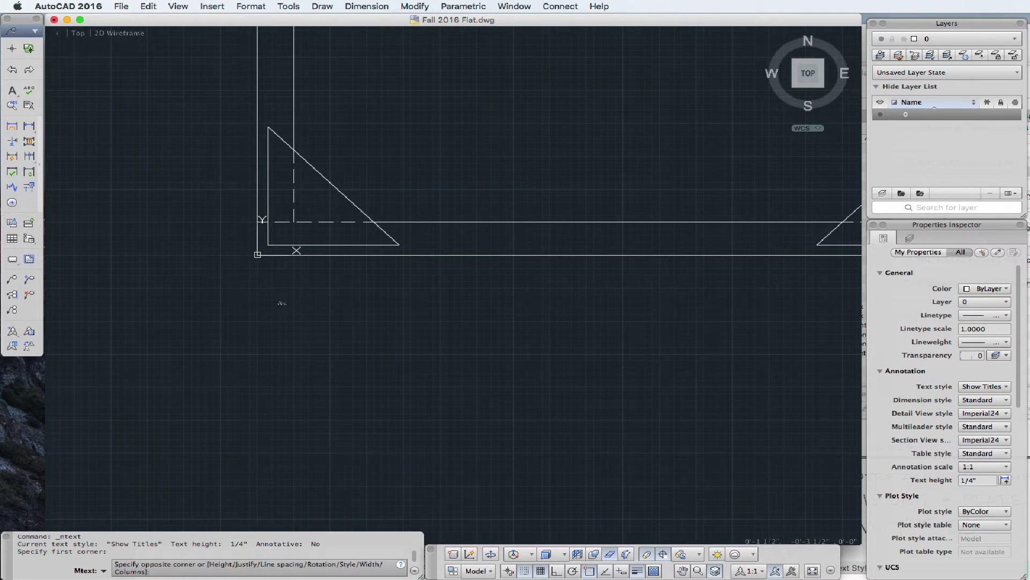
left_click(678, 430)
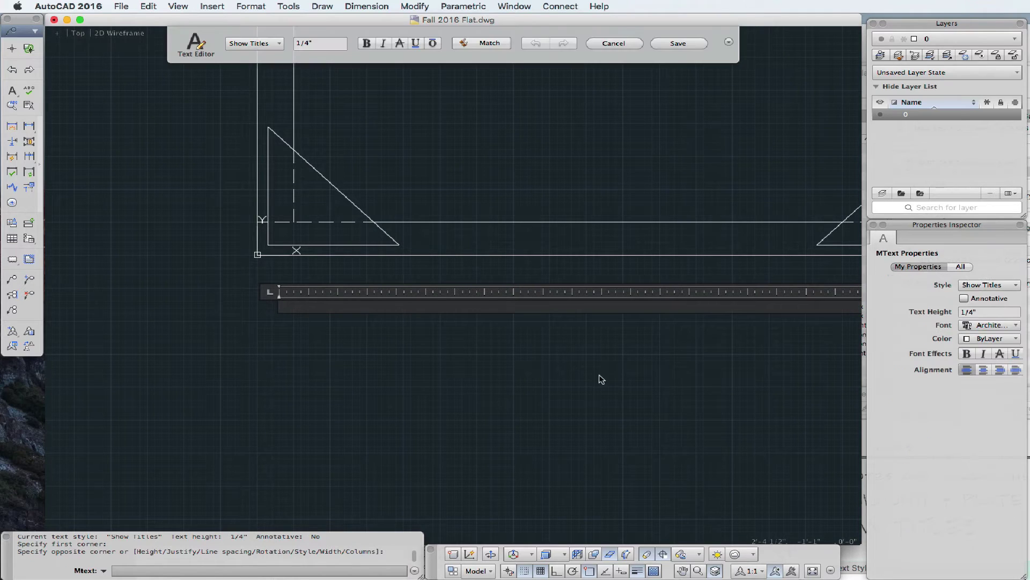
left_click(279, 43)
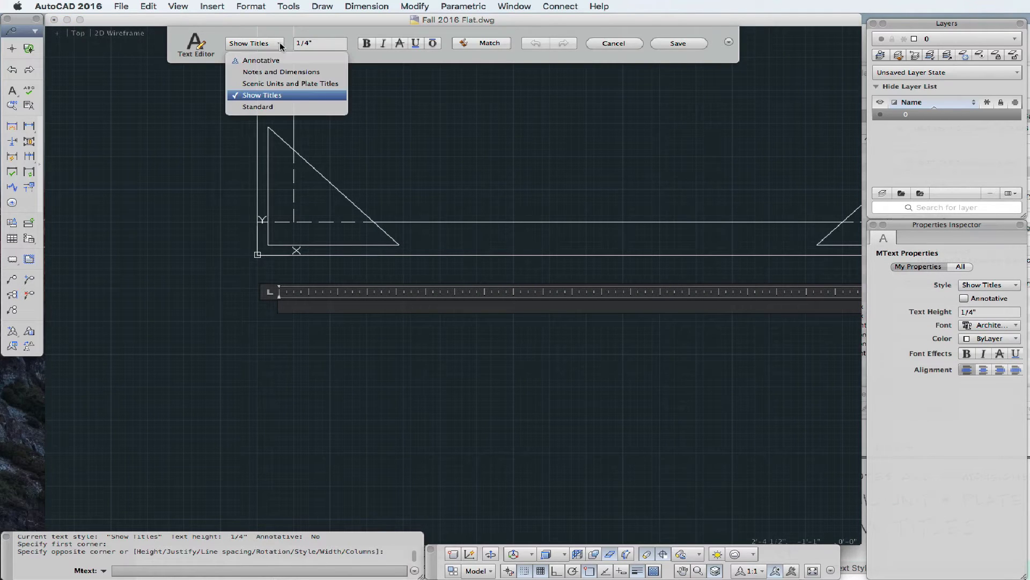
left_click(269, 83)
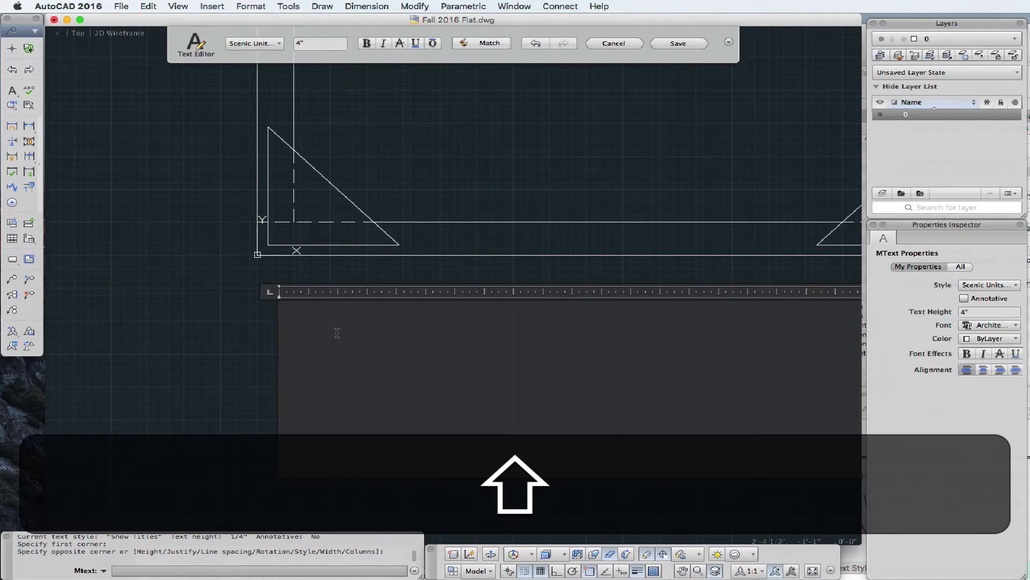
type("Rear W")
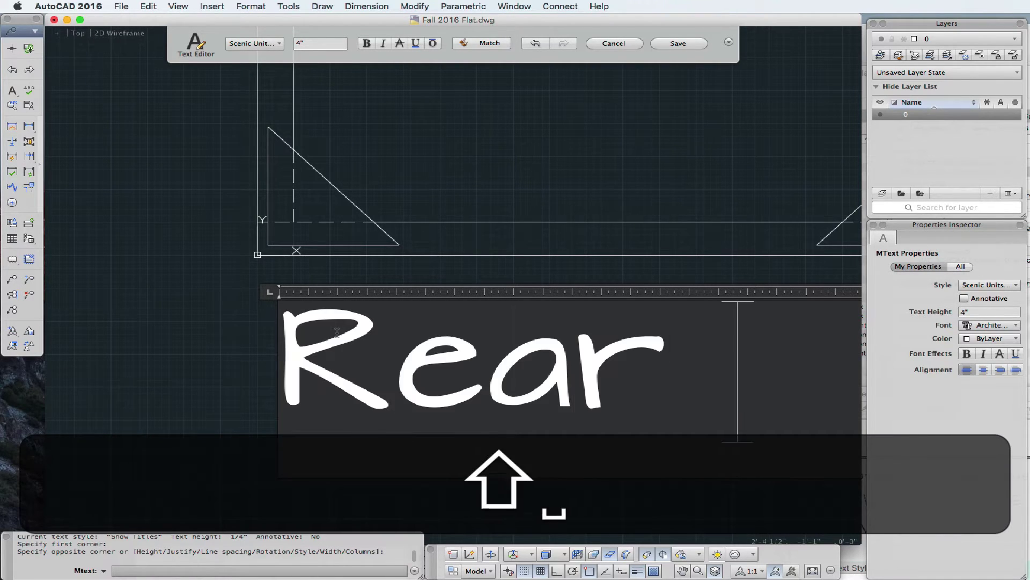
key("BackSpace")
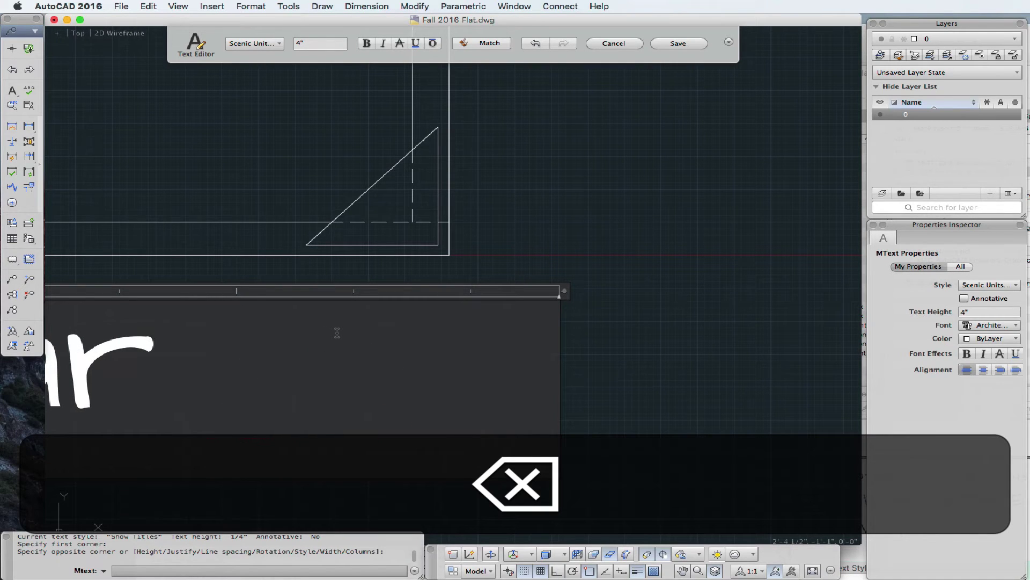
type("View")
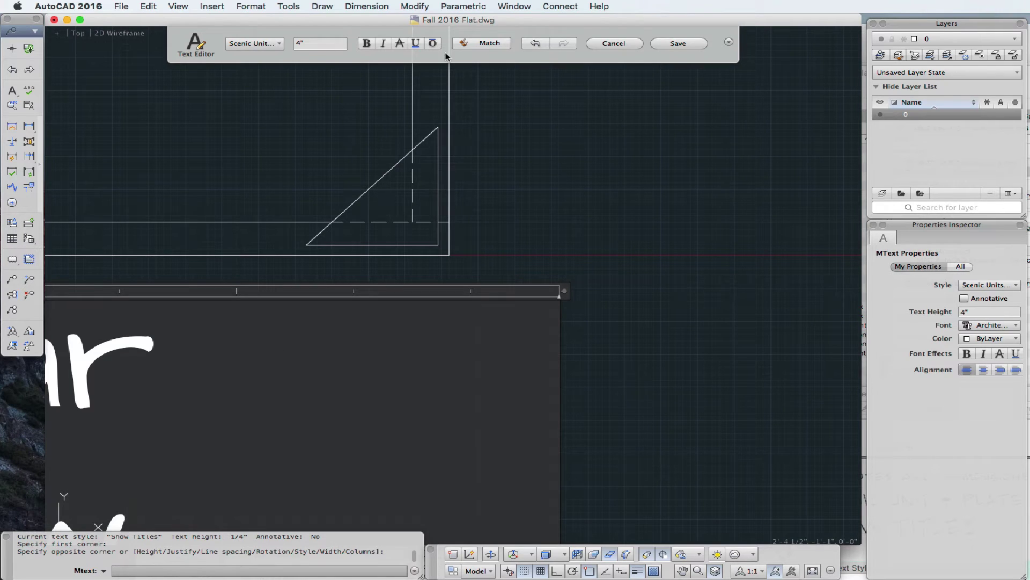
left_click(677, 42)
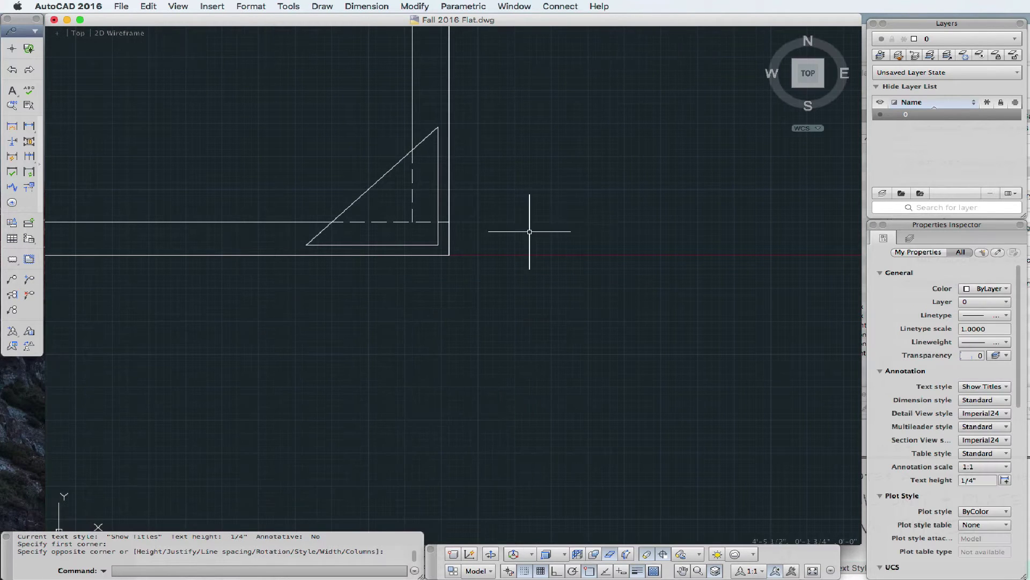
- Widen the Rear View text's column to 3'-5" so it fits on one line, and shift the label right beneath the flat
scroll(515, 243, "down", 5)
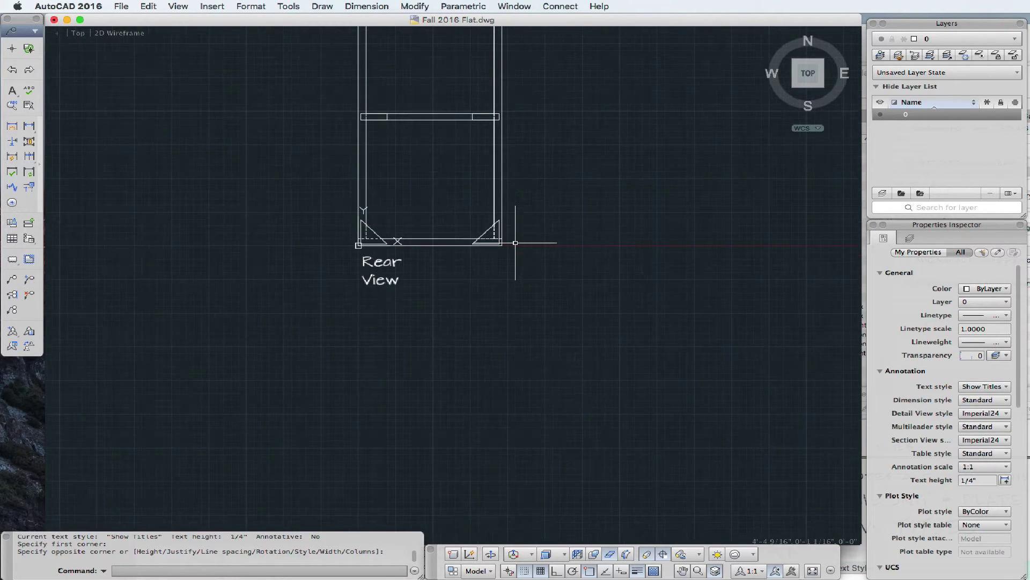
left_click(376, 261)
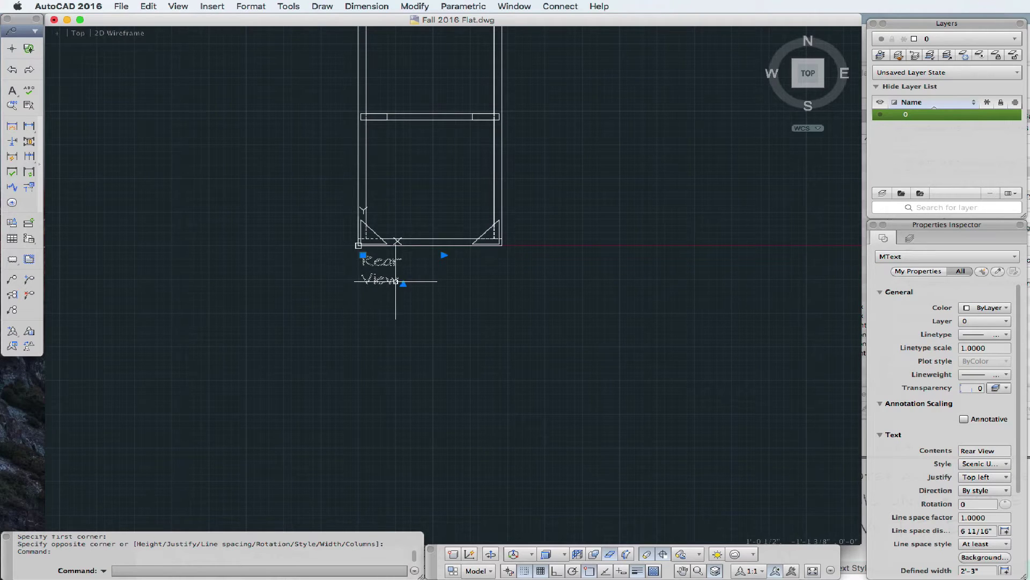
scroll(398, 281, "up", 5)
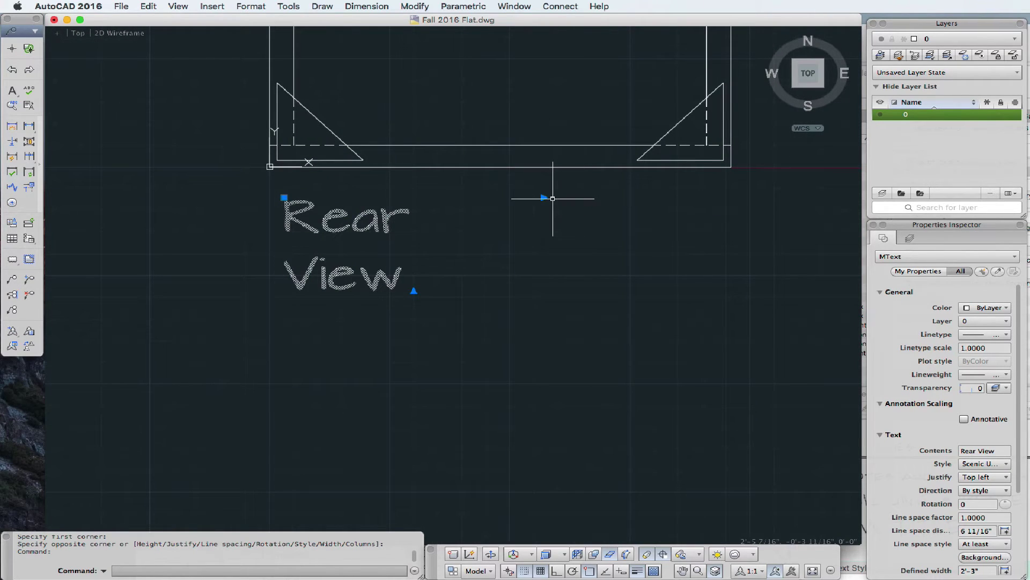
left_click(543, 197)
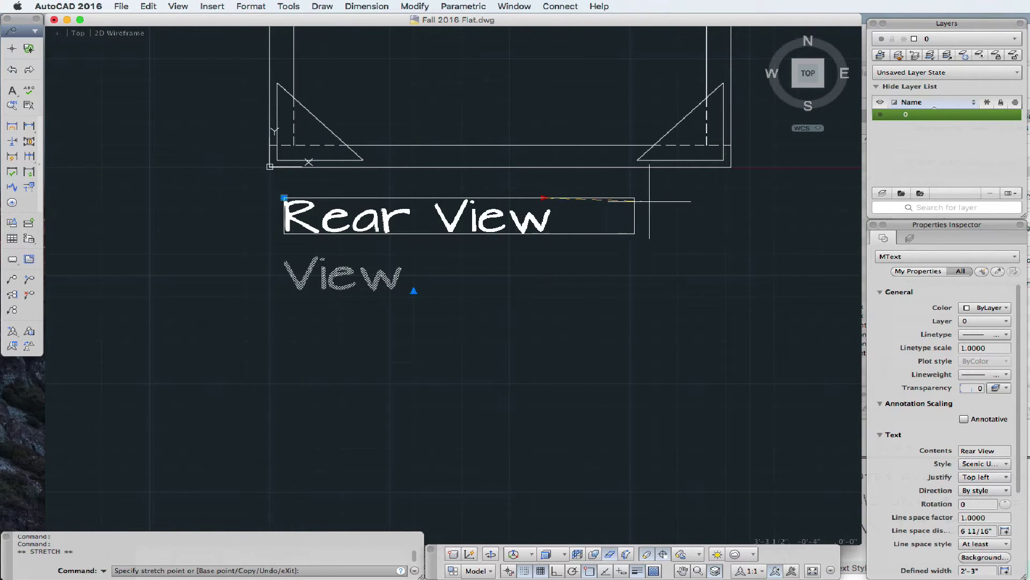
left_click(678, 197)
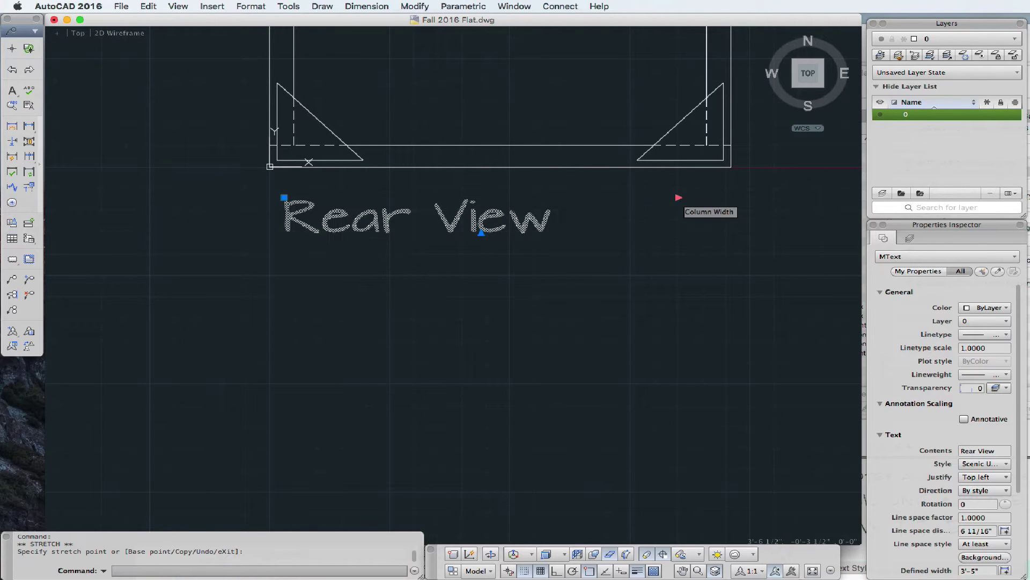
left_click(284, 197)
left_click(341, 201)
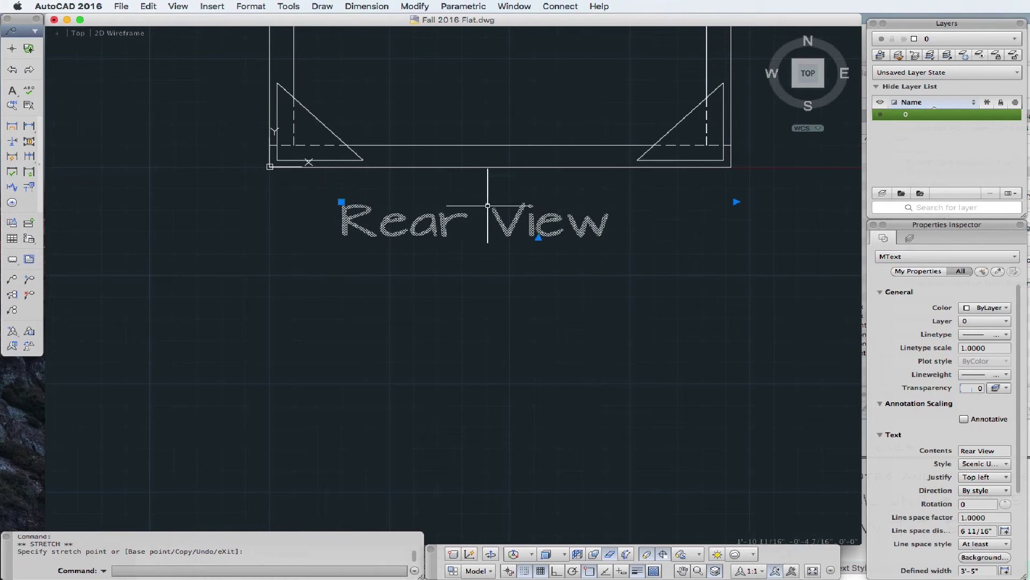
- Underline the Rear View text, center-align it within its text box and save the edit
double_click(510, 225)
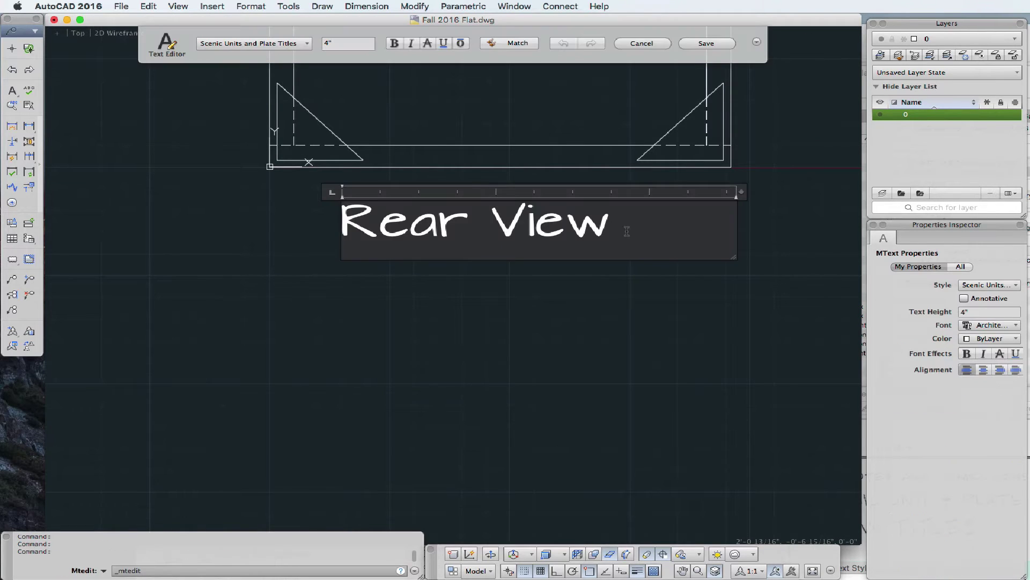
triple_click(401, 229)
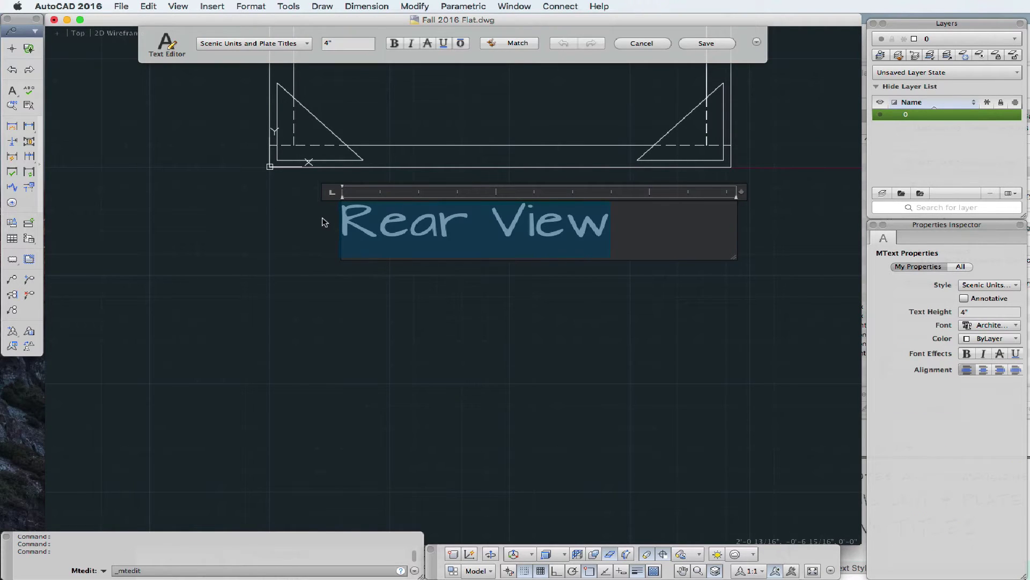
left_click(445, 46)
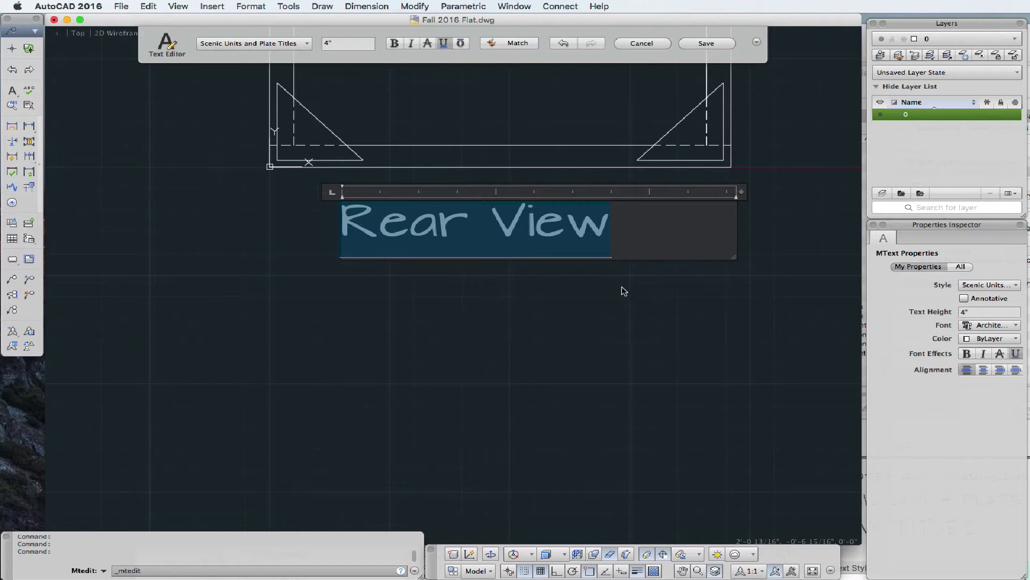
left_click(695, 375)
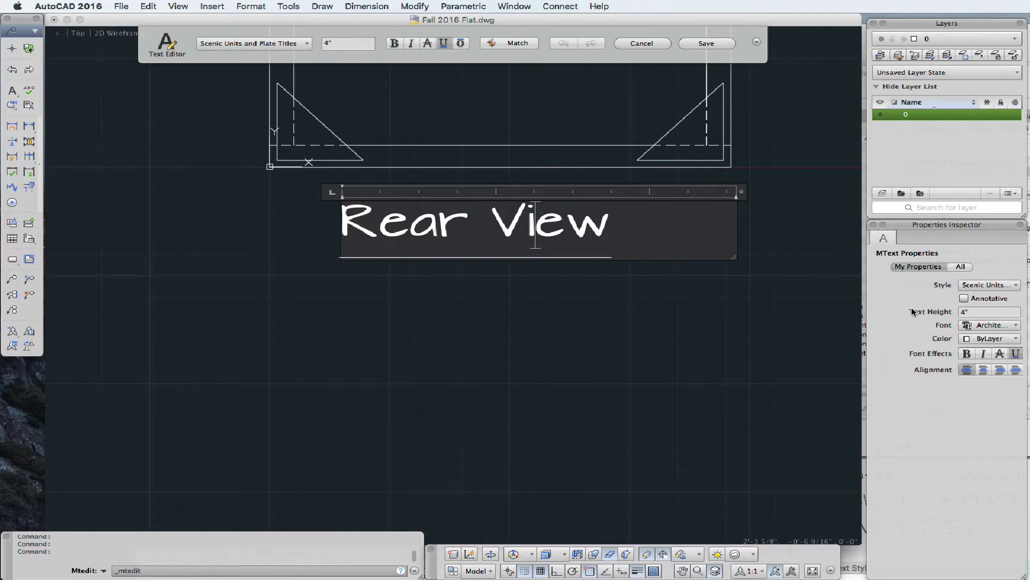
left_click(982, 371)
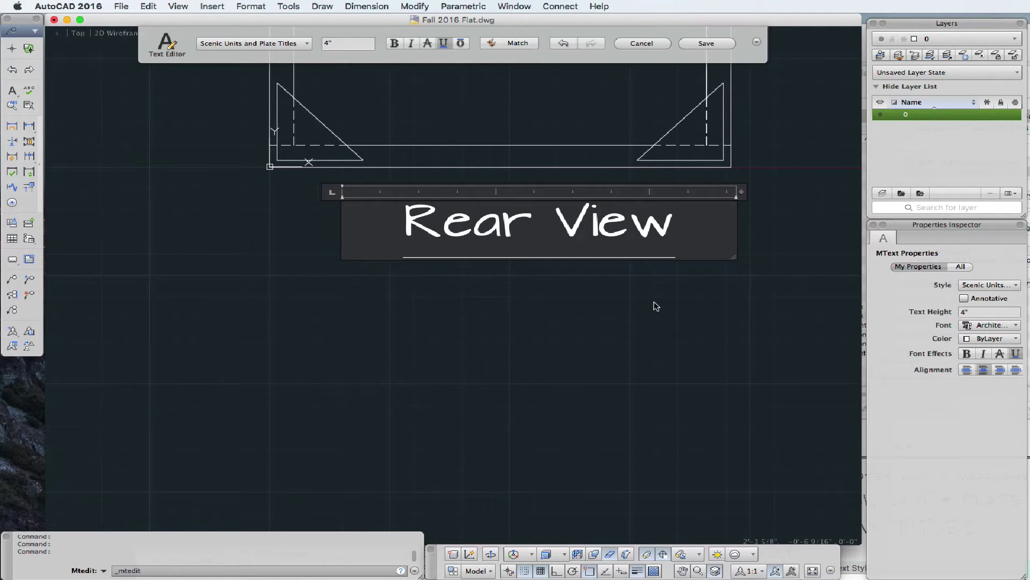
left_click(713, 44)
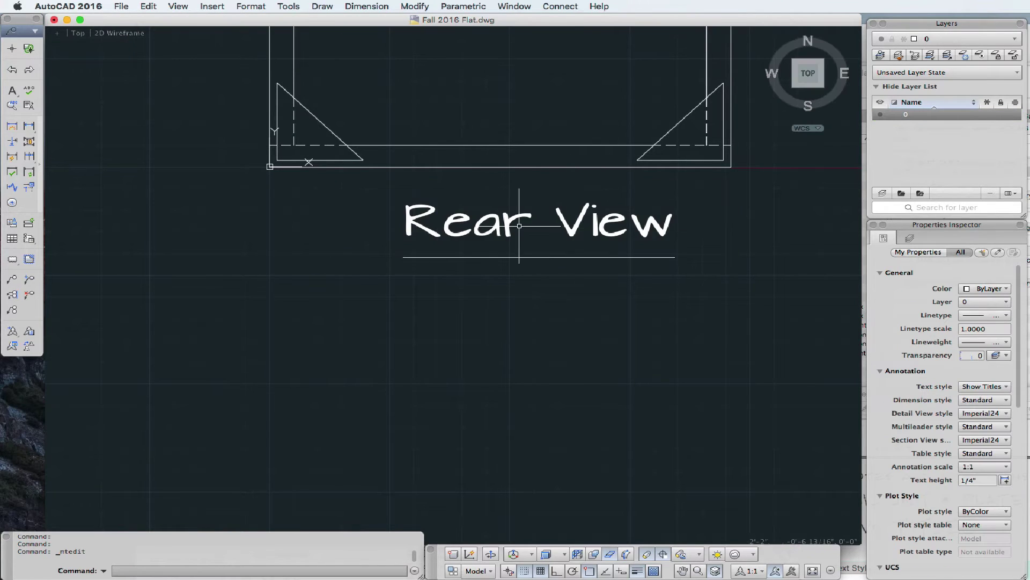
- Shift the underlined Rear View label horizontally so it sits centered beneath the flat's lower edge
left_click(511, 219)
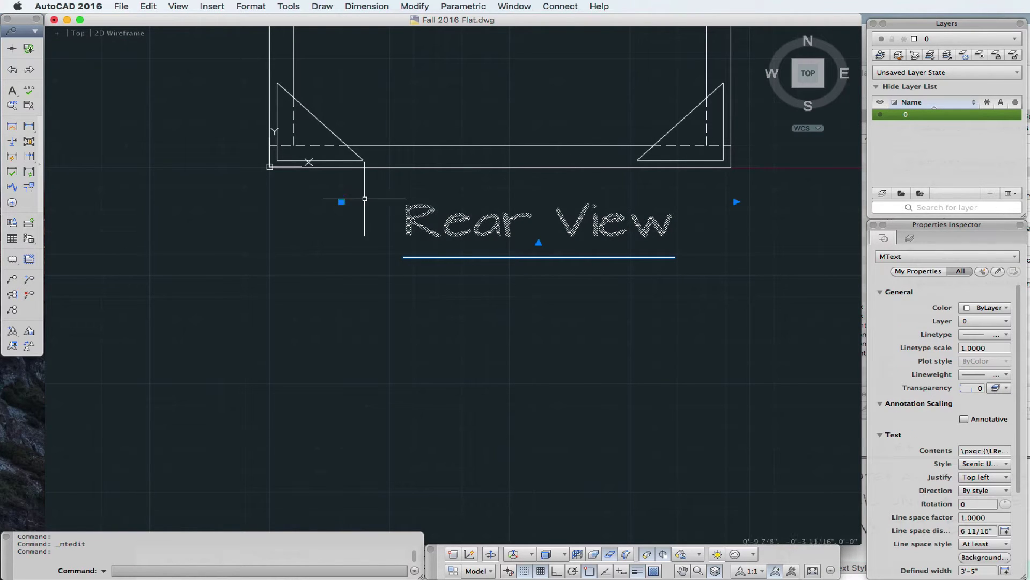
left_click(342, 201)
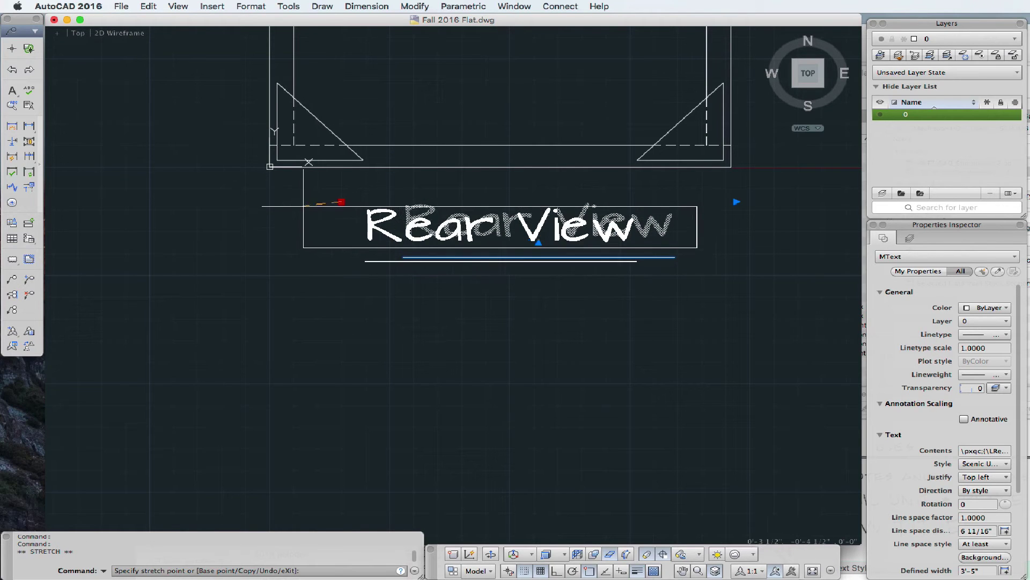
left_click(308, 201)
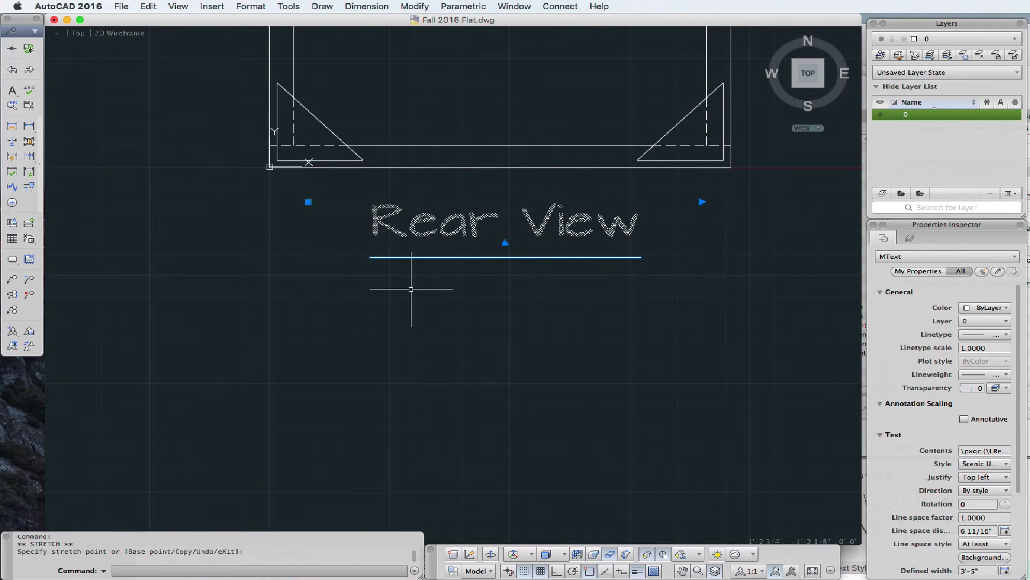
key("Escape")
- Check how the Rear View label looks in Layout1, and return to model space
scroll(413, 291, "down", 5)
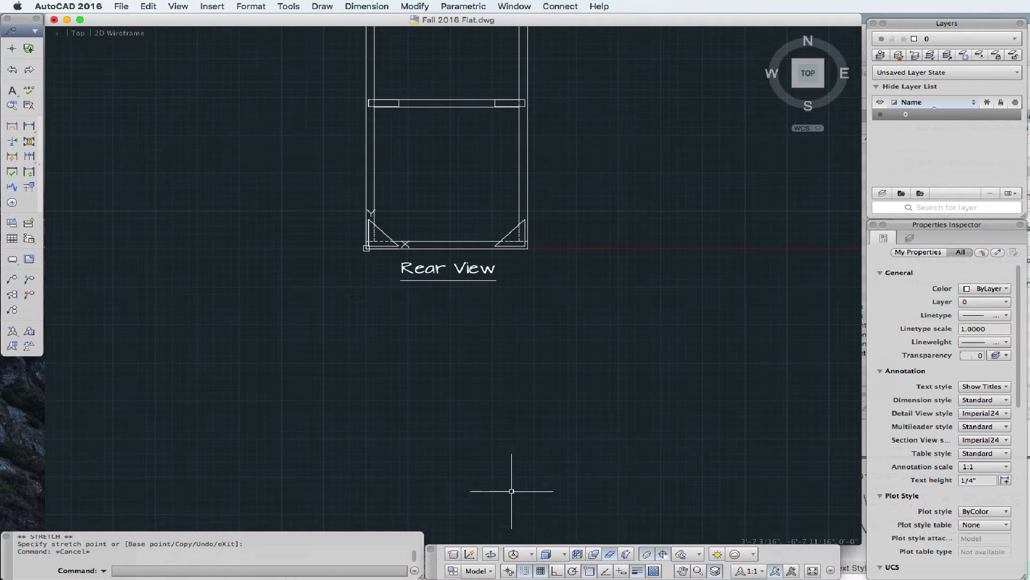
left_click(455, 570)
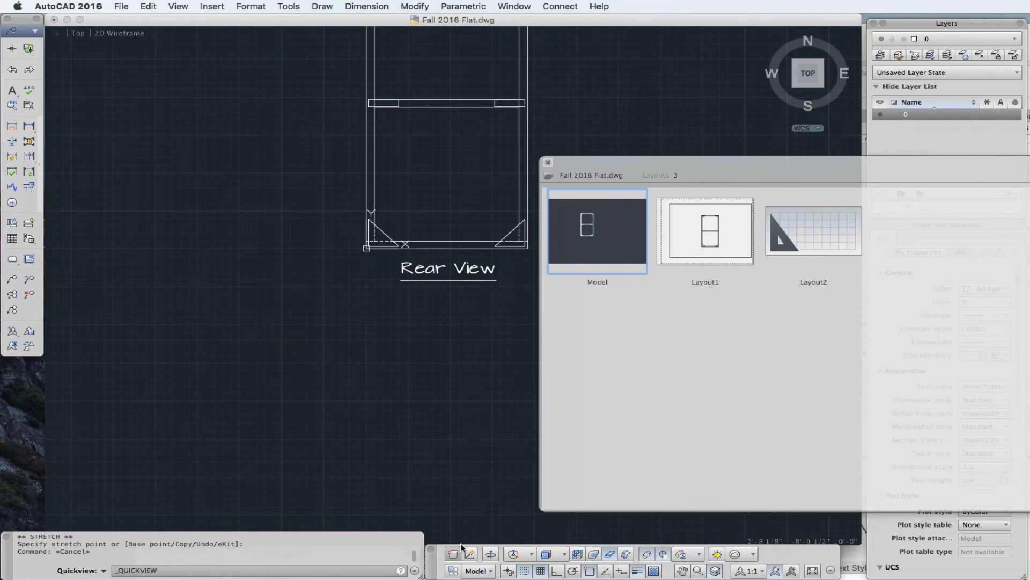
left_click(705, 239)
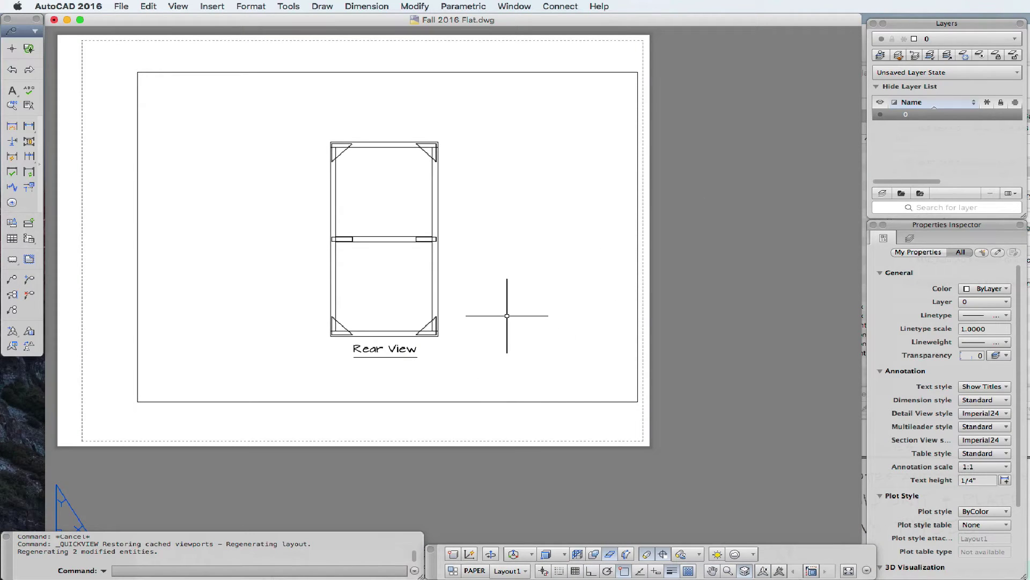
left_click(454, 571)
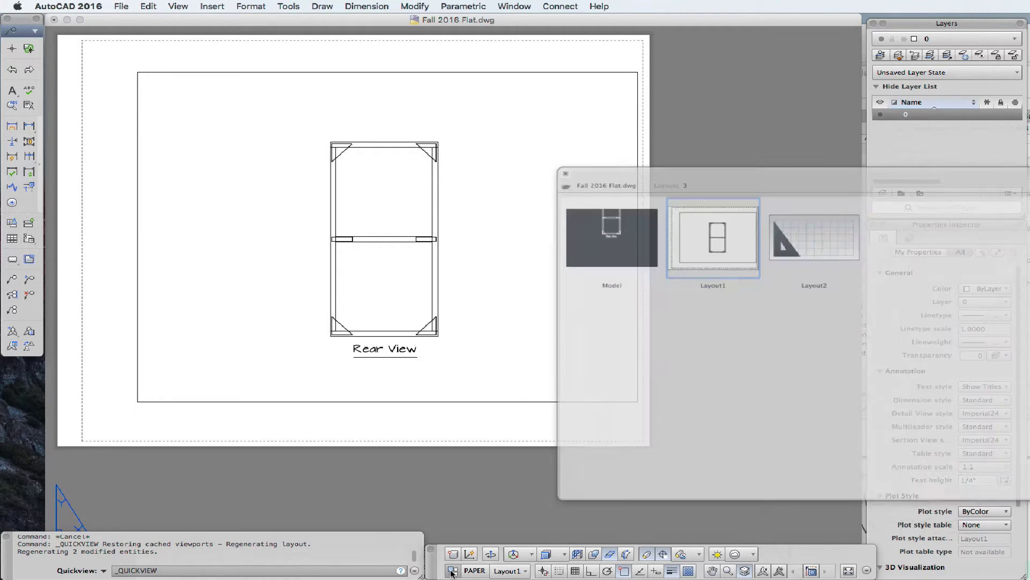
left_click(609, 231)
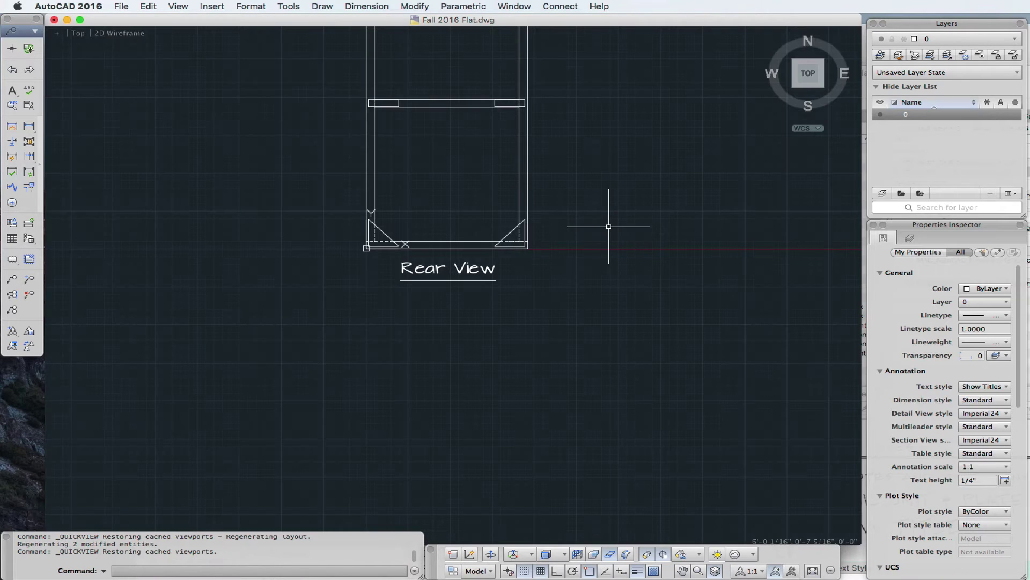
- Consult the lettering sizes chart in Preview for notes and dimensions, and return to the AutoCAD drawing
scroll(519, 395, "up", 8)
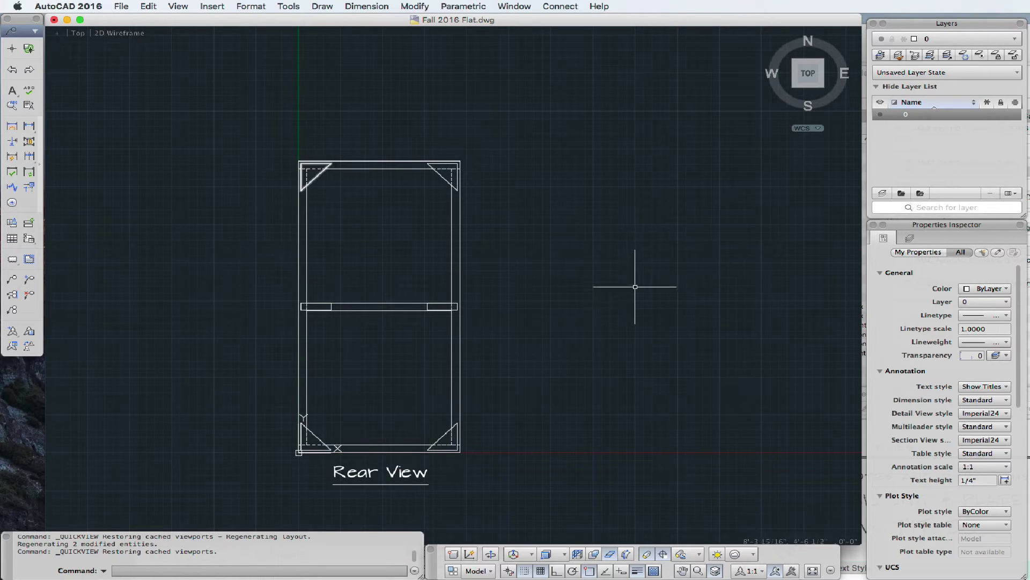
key("super+Tab")
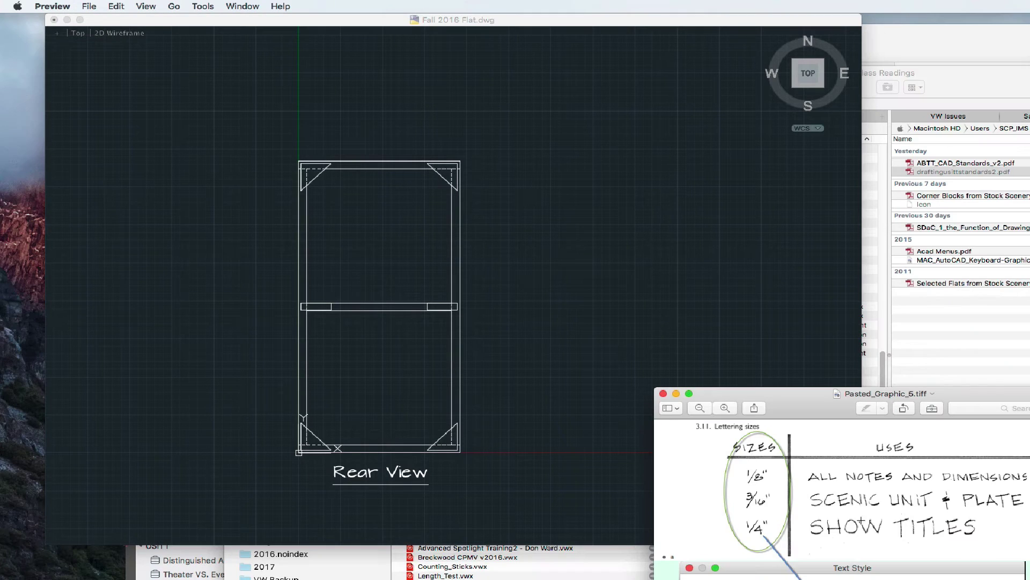
left_click(479, 418)
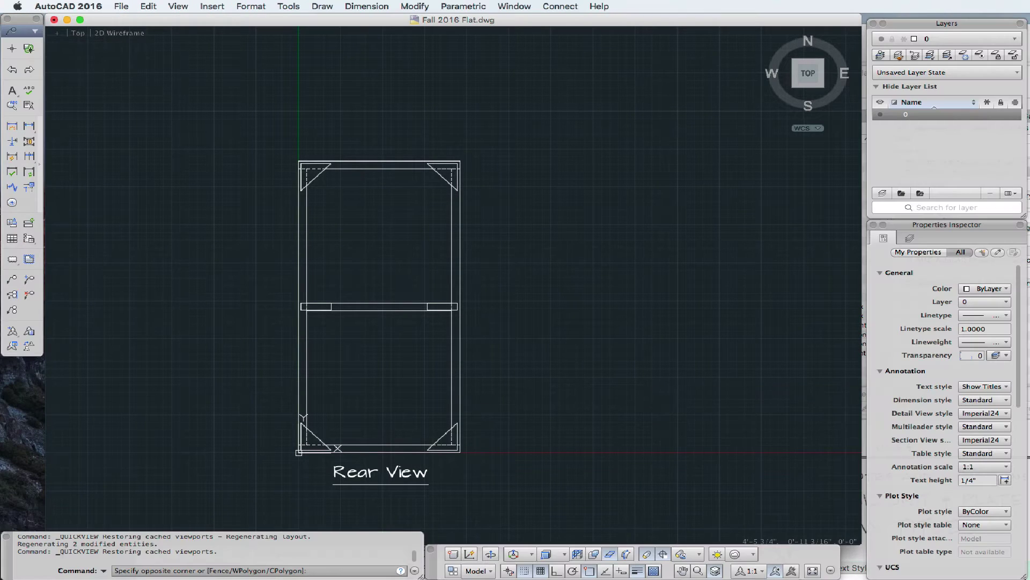
- Set the text height of the Notes and Dimensions text style to 3", apply it and close the text style settings
left_click(250, 5)
left_click(282, 115)
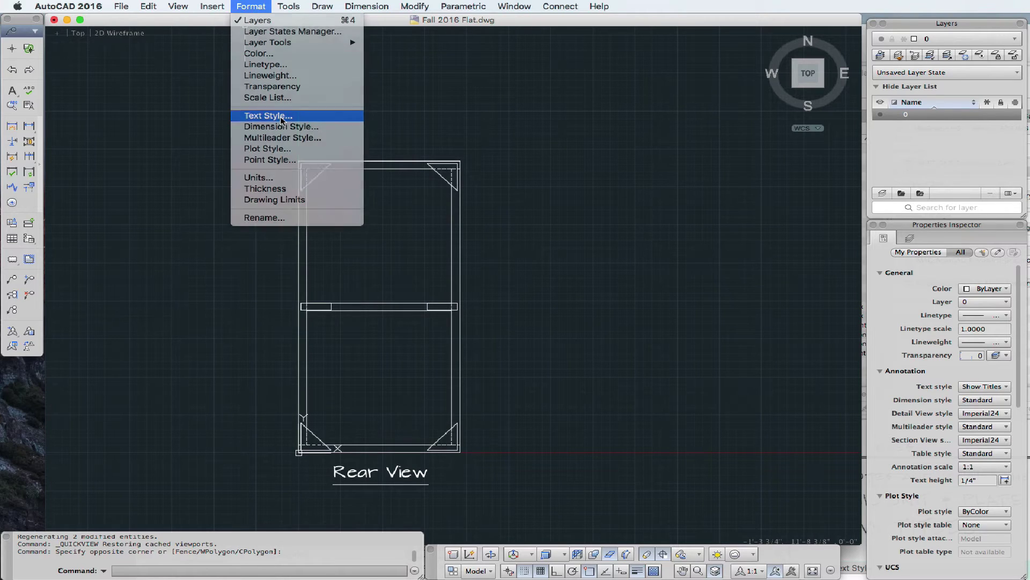
left_click(346, 307)
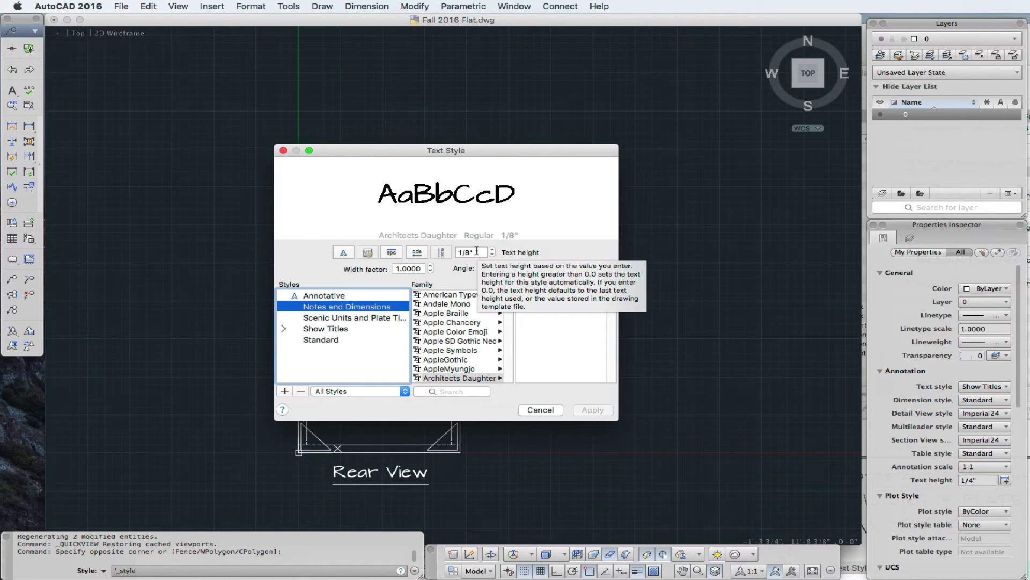
left_click(476, 252)
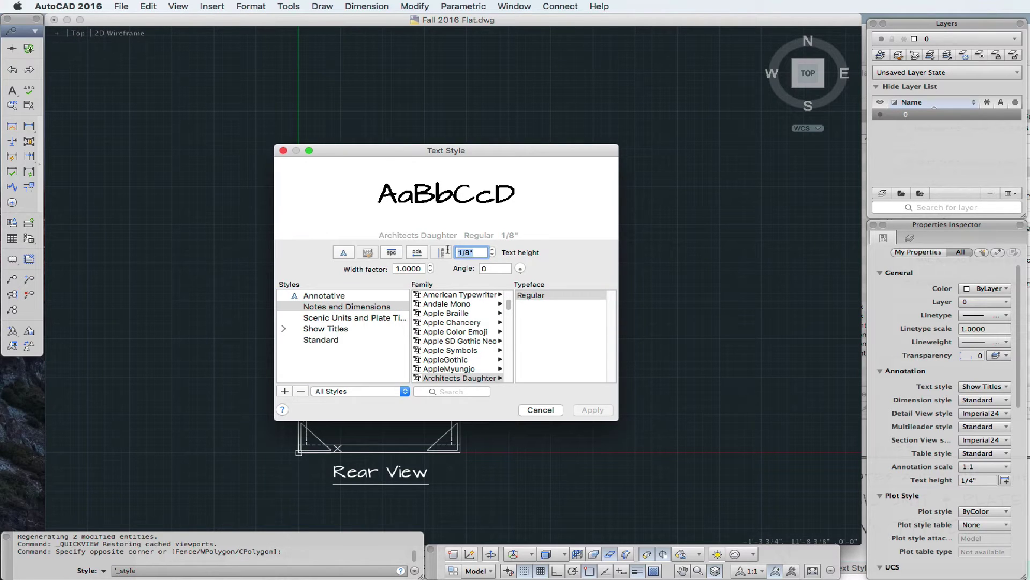
type("3")
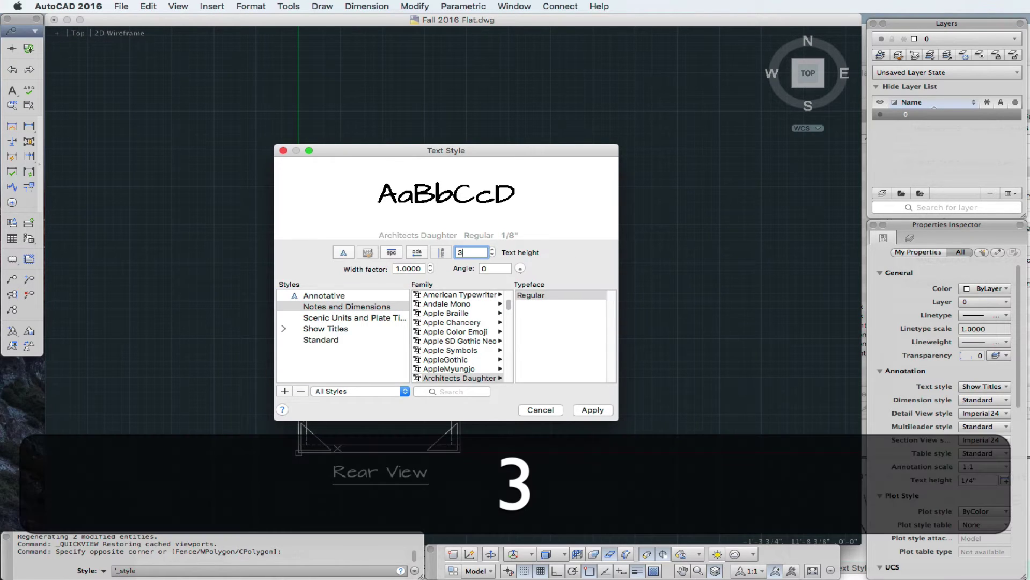
type("\"")
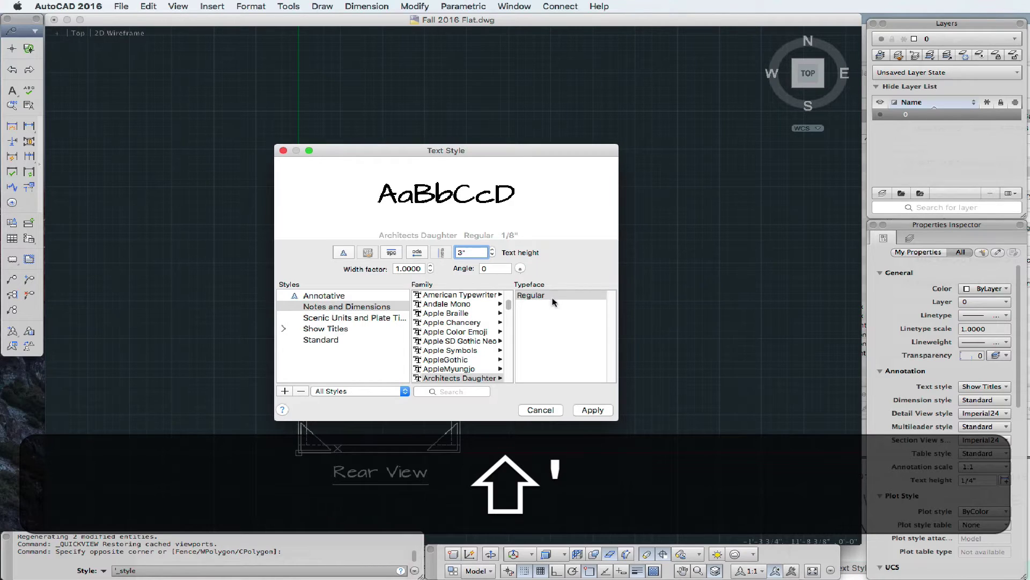
left_click(608, 411)
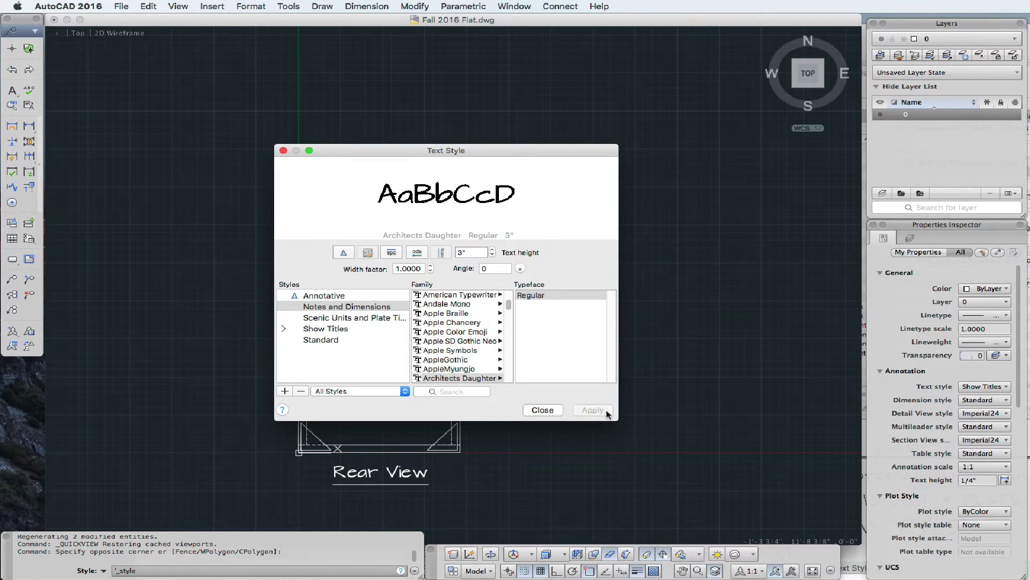
left_click(542, 410)
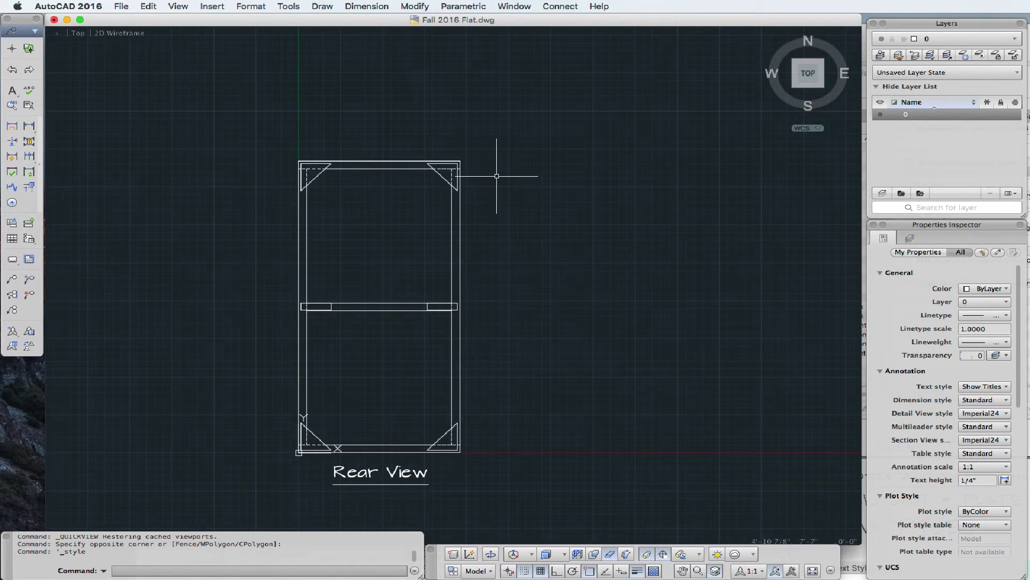
- Open the Dimension Style Manager and move it partly clear of the flat drawing
left_click(250, 6)
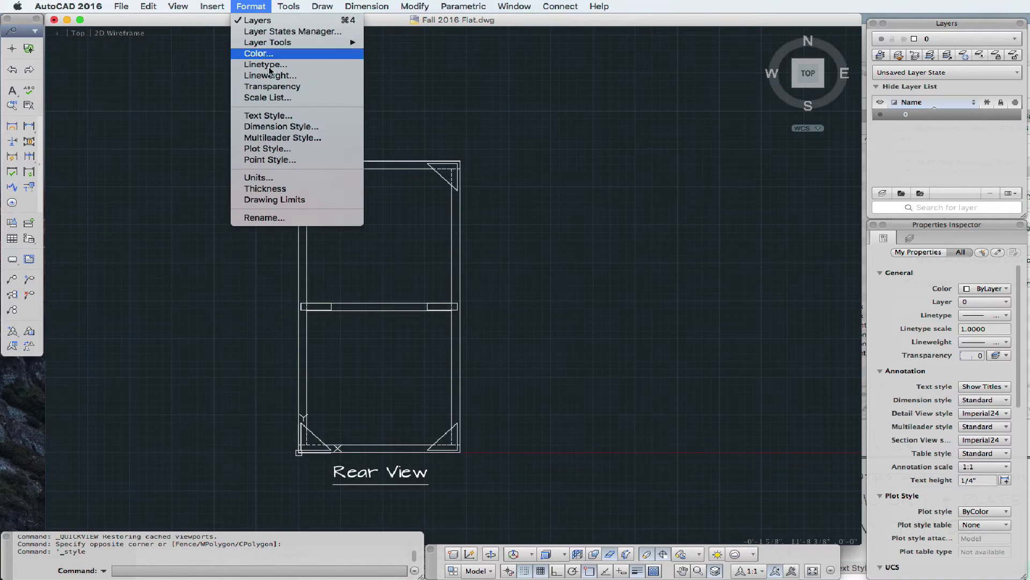
left_click(261, 127)
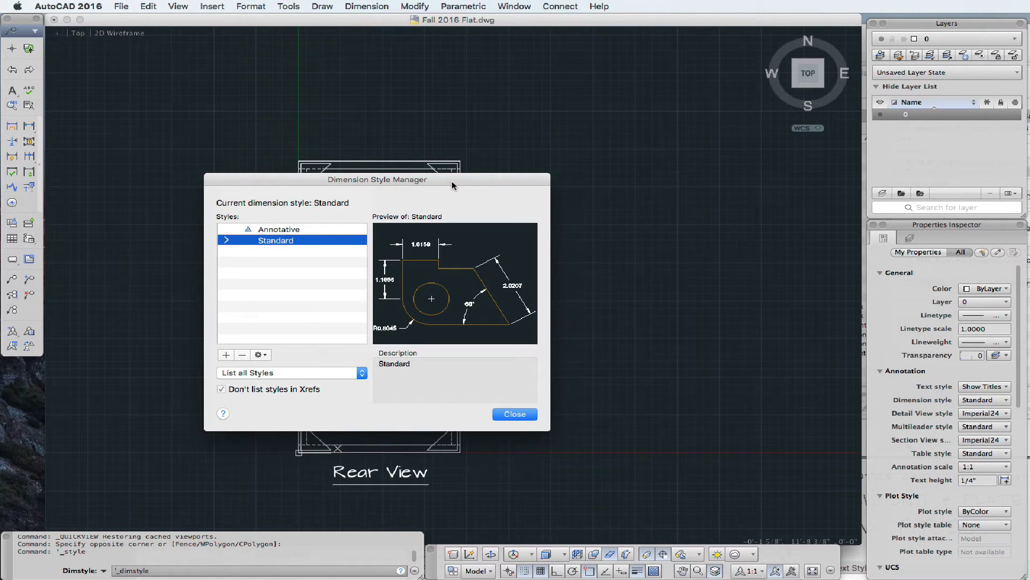
left_click_drag(452, 186, 557, 177)
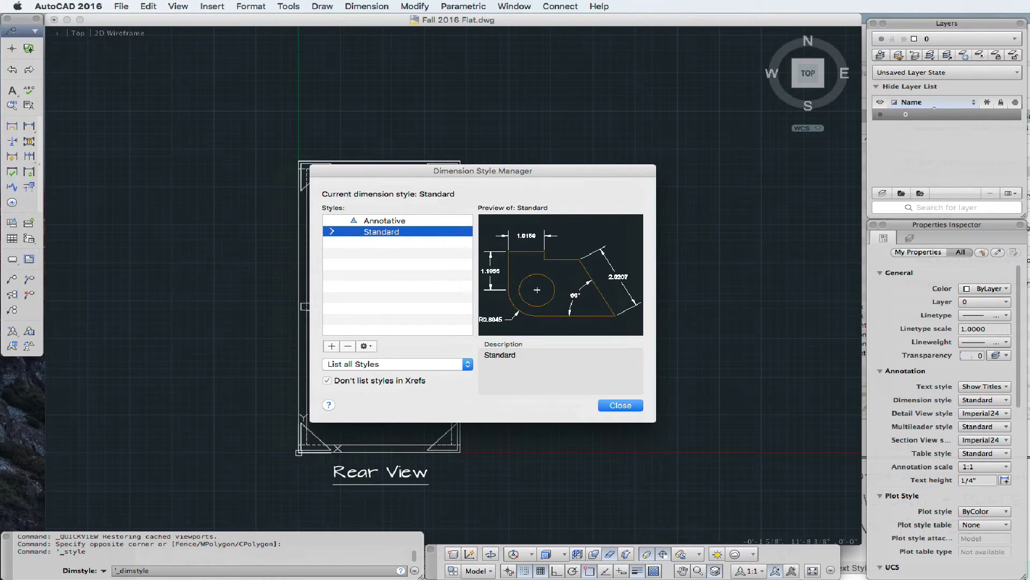
- Examine the arrowhead types reference image in Preview, put it away and return to the Dimension Style Manager
key("super+Tab")
left_click_drag(703, 561, 670, 414)
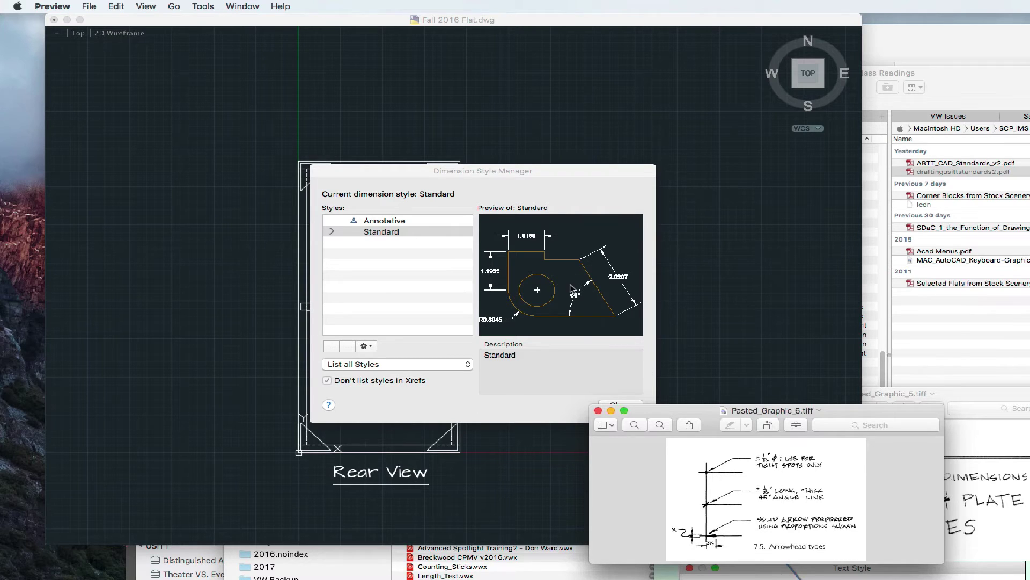
double_click(637, 412)
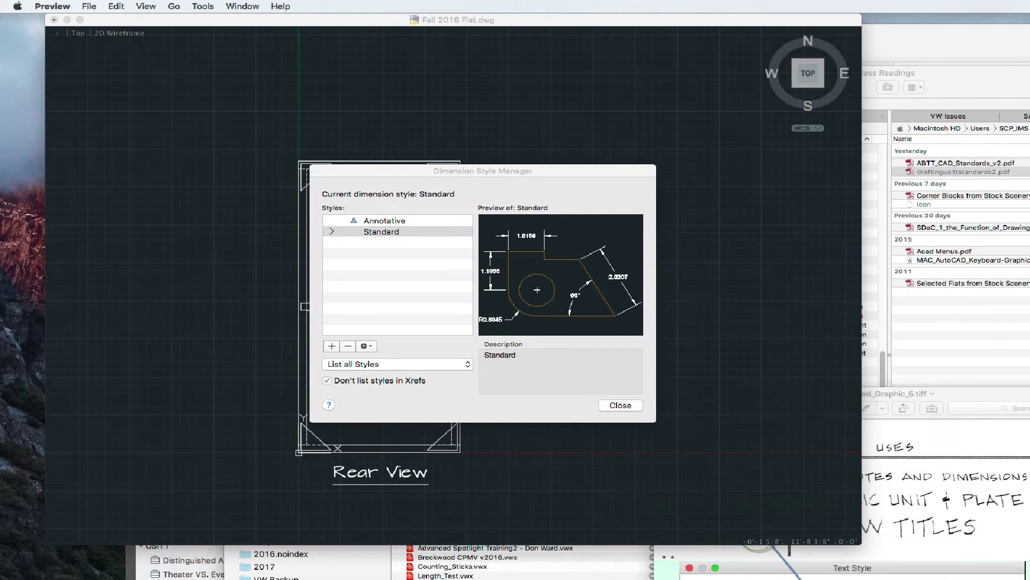
left_click(478, 192)
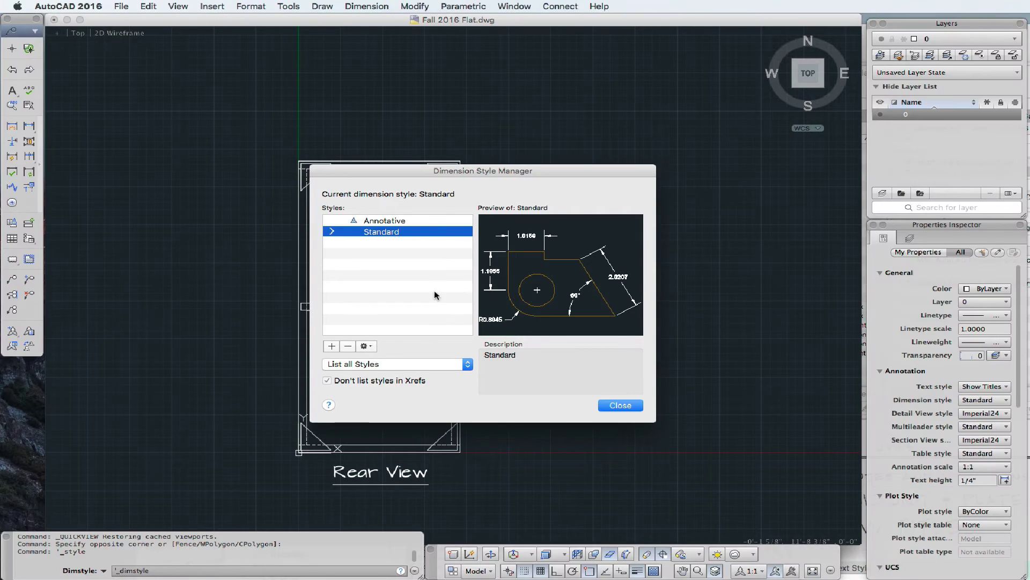
- Create a dimension style named SCP based on Standard for all dimensions, and set its linear unit format to Architectural
left_click(331, 346)
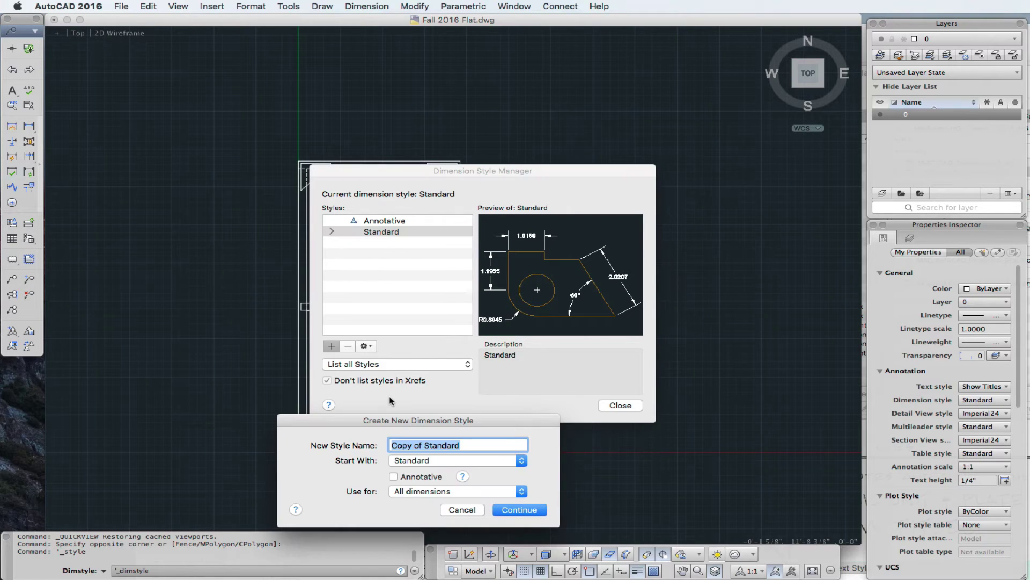
type("SCP")
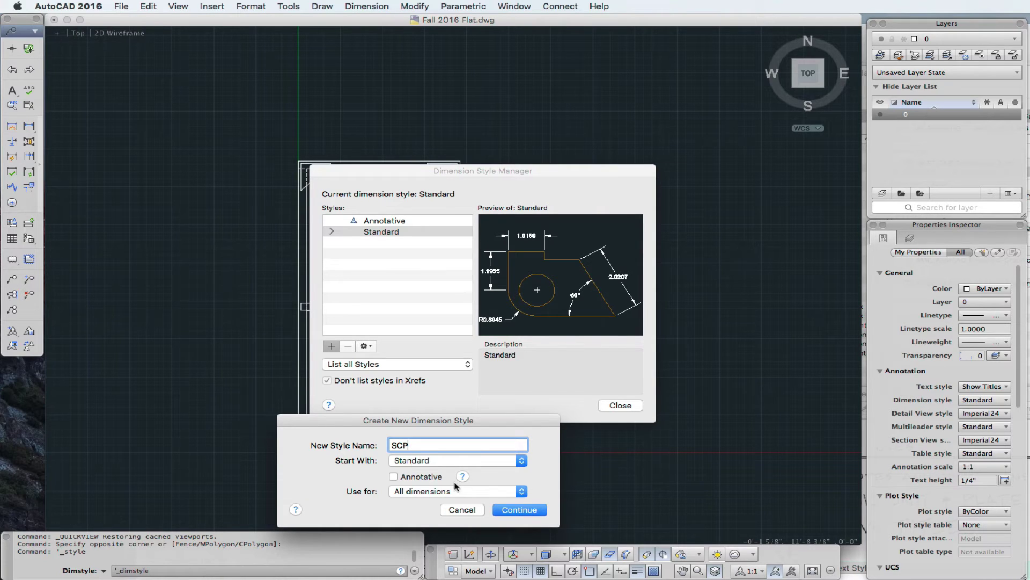
left_click(527, 508)
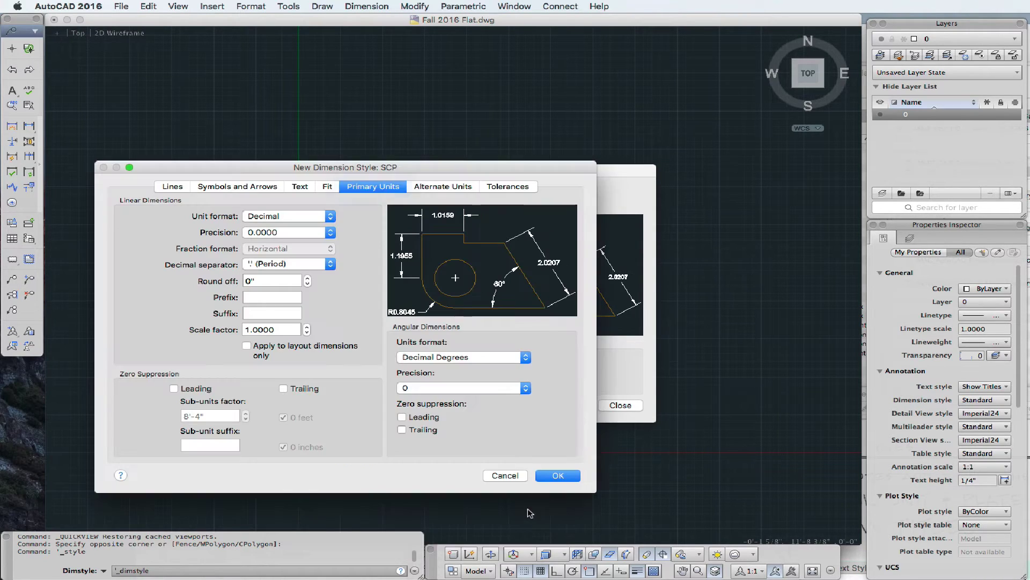
left_click(280, 218)
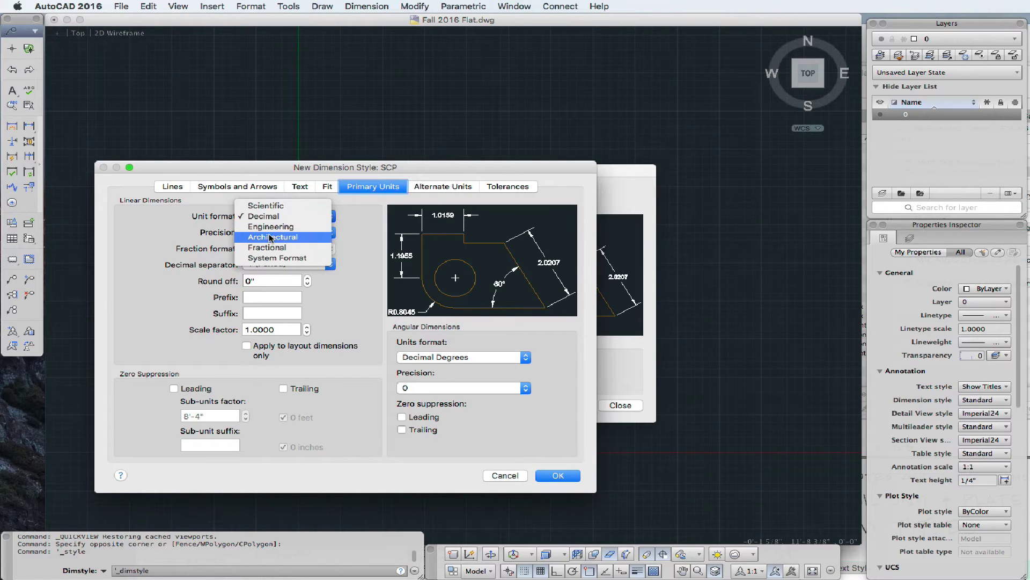
left_click(271, 238)
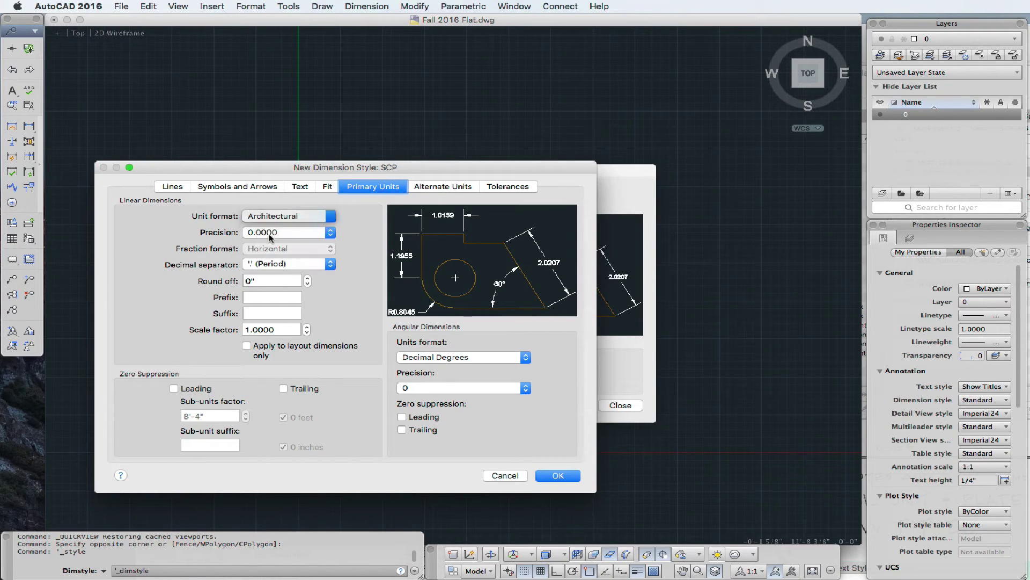
- Open SCP's line settings, examine the reference values in Pasted_Graphic_2.tiff in Preview, and return to the dimension style settings
left_click(180, 187)
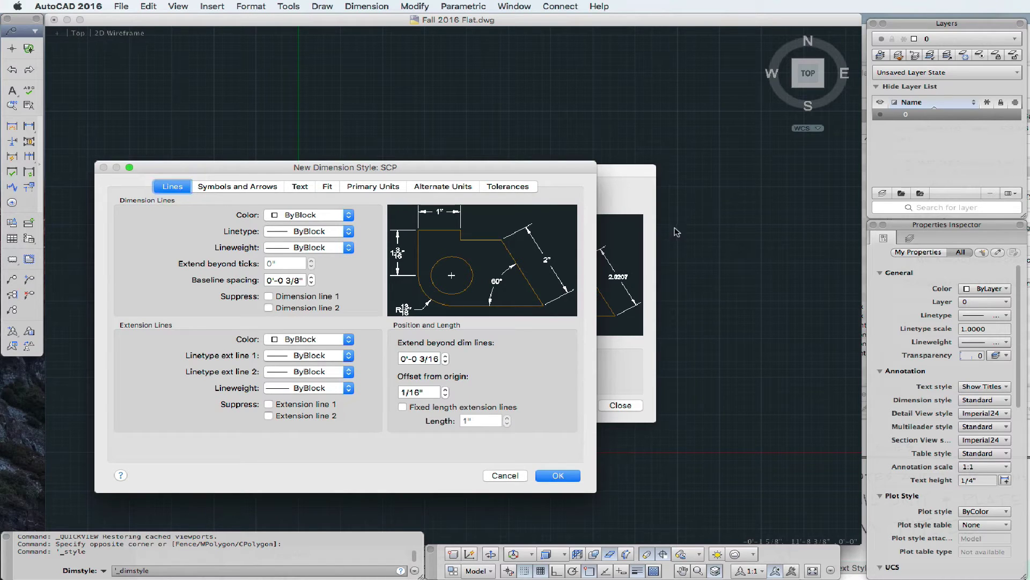
key("super+Tab")
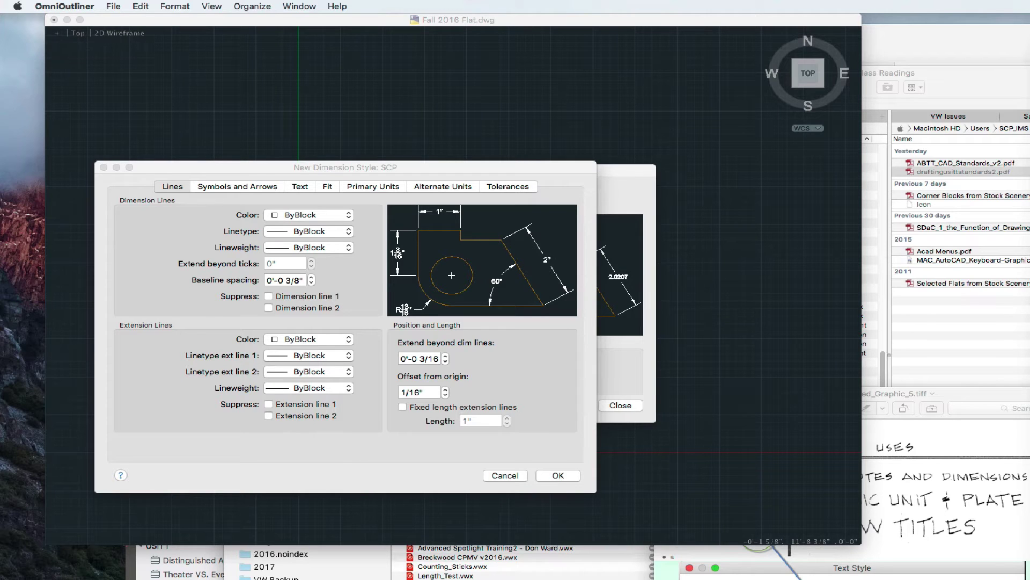
key("super+Tab")
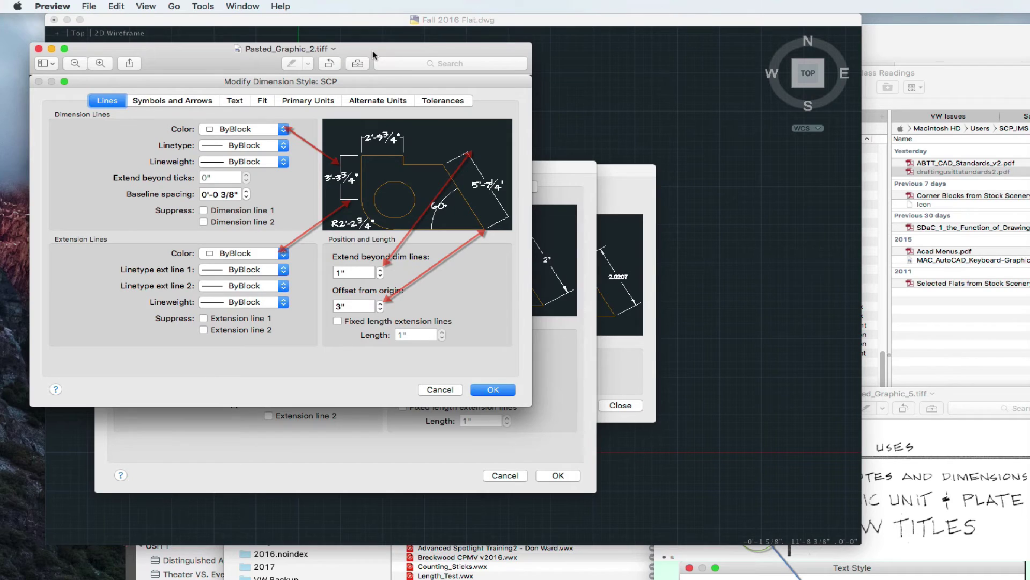
left_click_drag(375, 51, 489, 53)
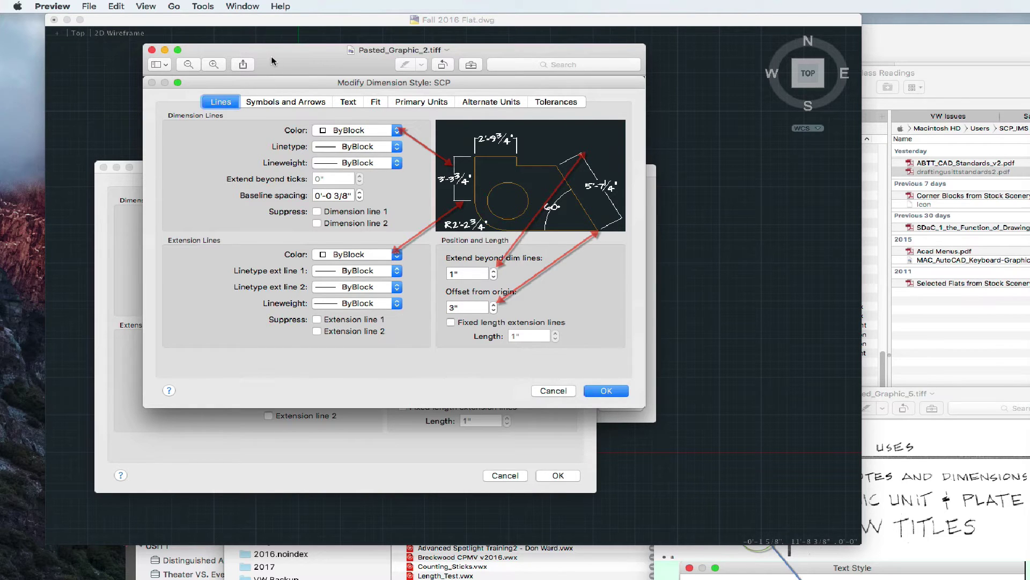
left_click_drag(273, 58, 1029, 343)
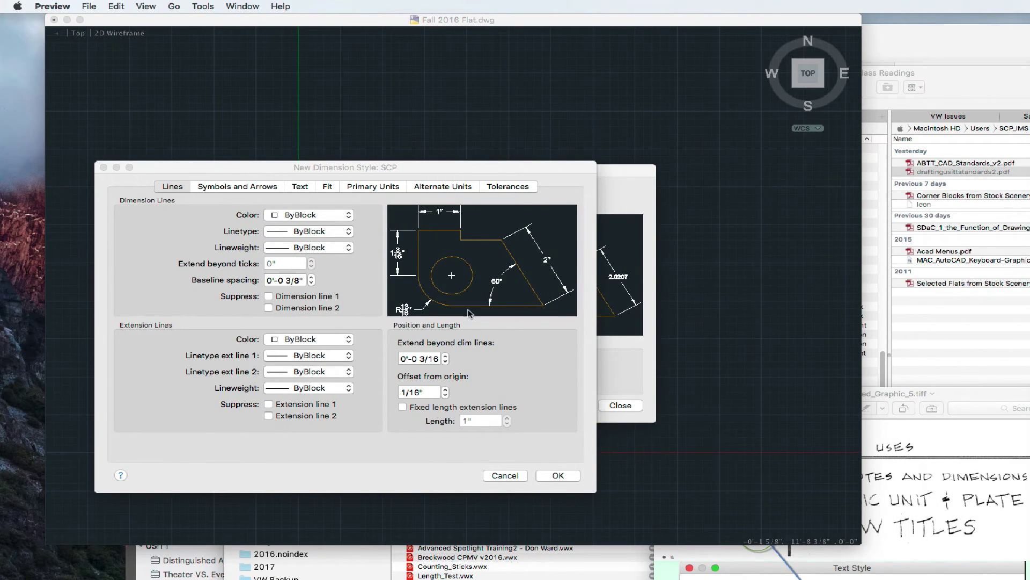
left_click(171, 256)
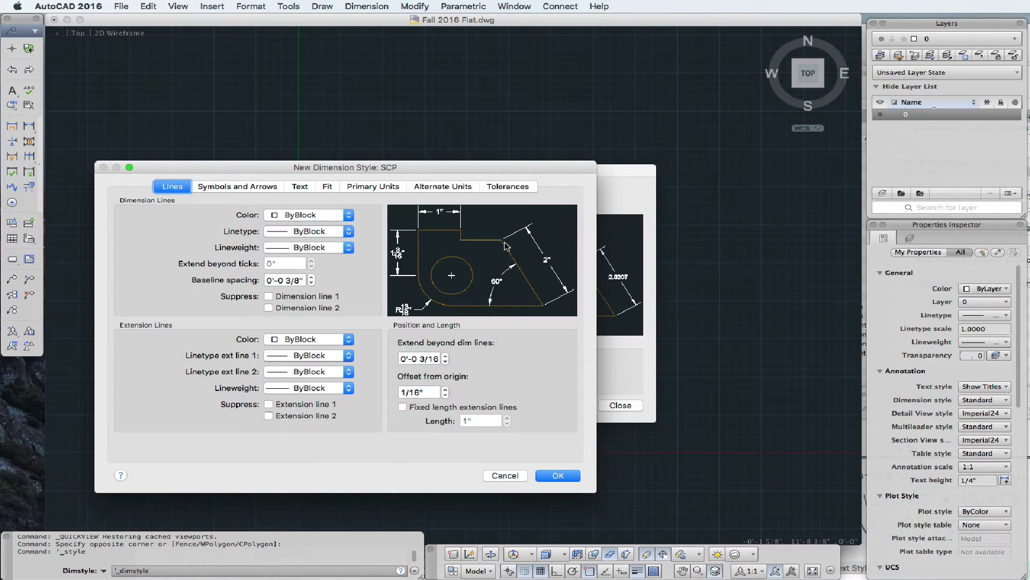
- Set the extension lines' offset from origin to 3" in the SCP dimension style
left_click_drag(425, 388, 379, 387)
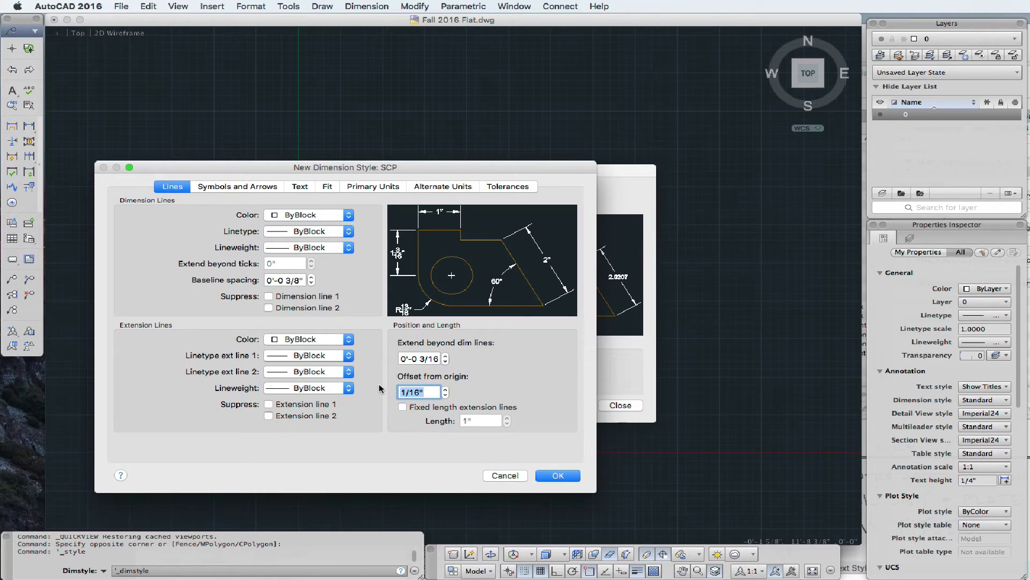
type("3")
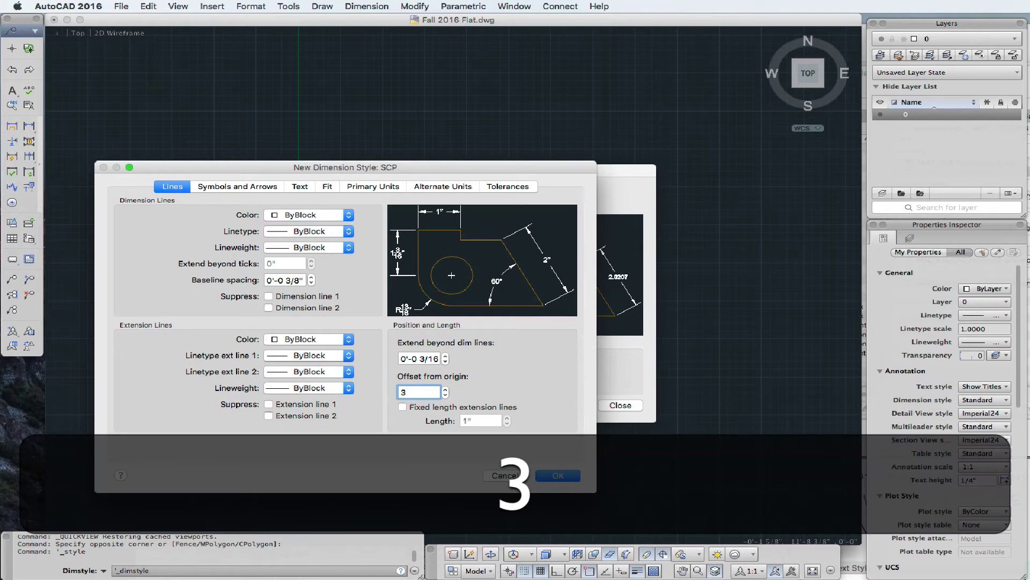
key("Tab")
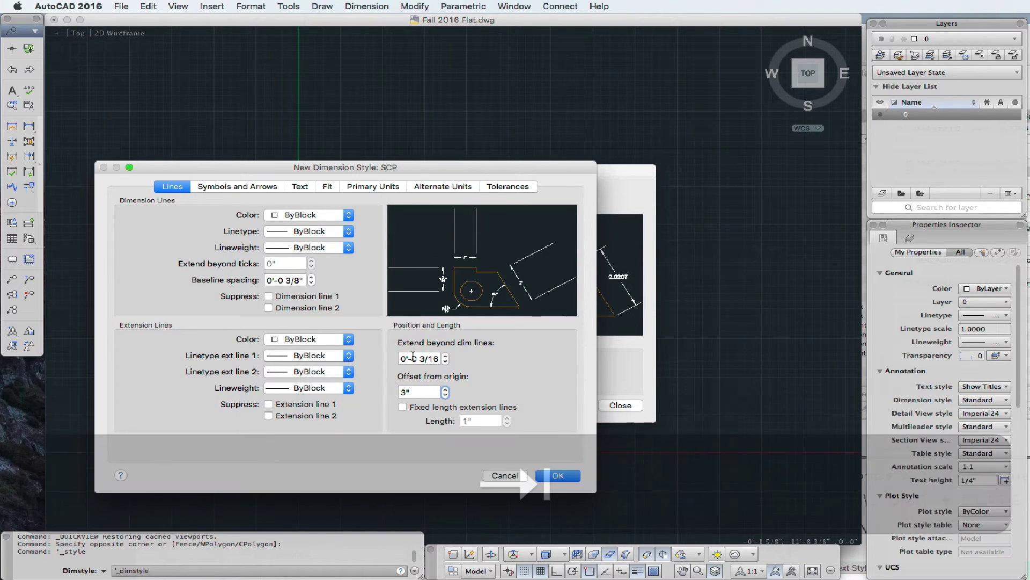
left_click(414, 357)
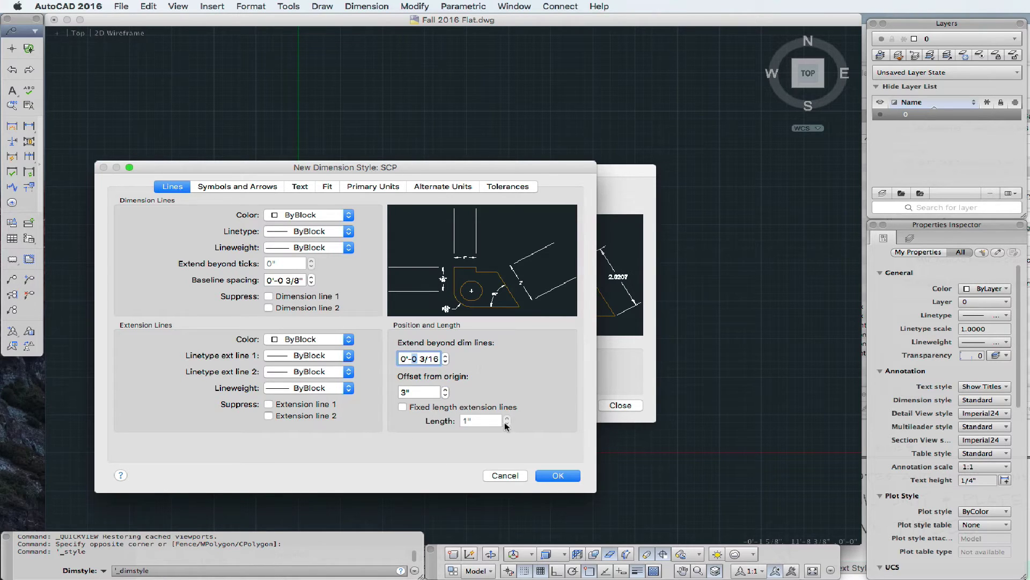
- Set the SCP style's first arrowhead to Architectural tick and its text style to Notes and Dimensions
left_click(249, 188)
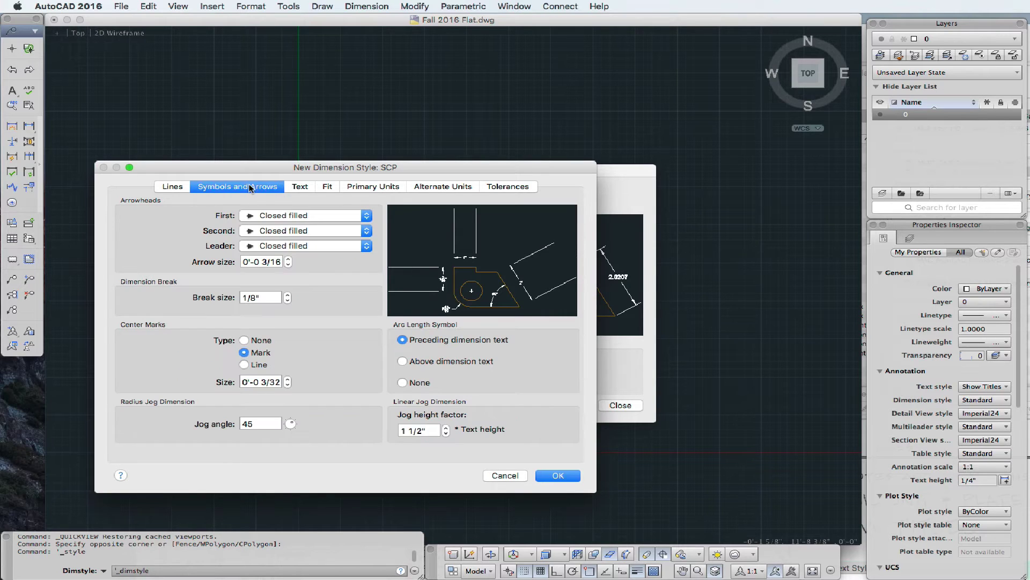
left_click(283, 218)
left_click(276, 263)
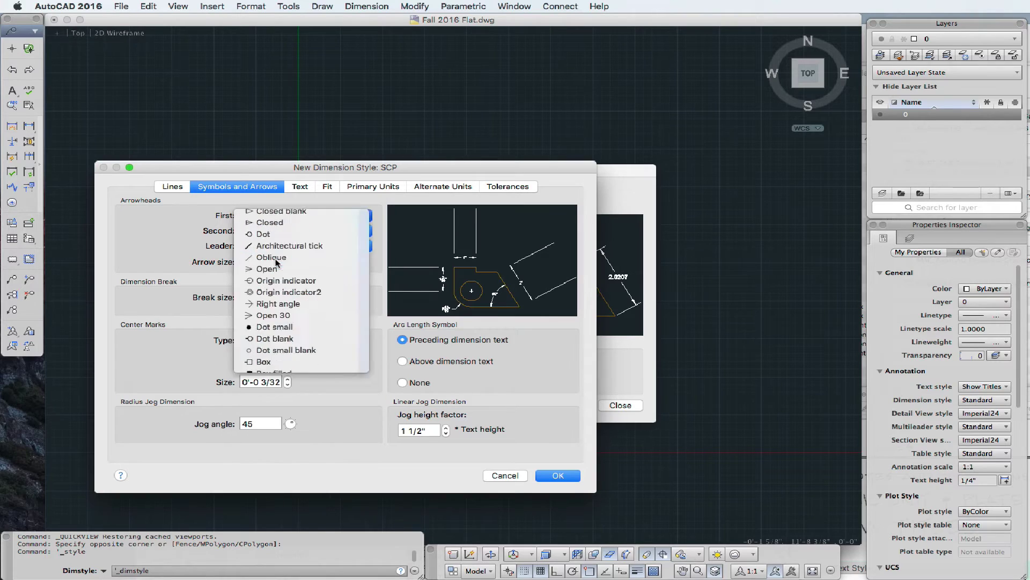
left_click(299, 187)
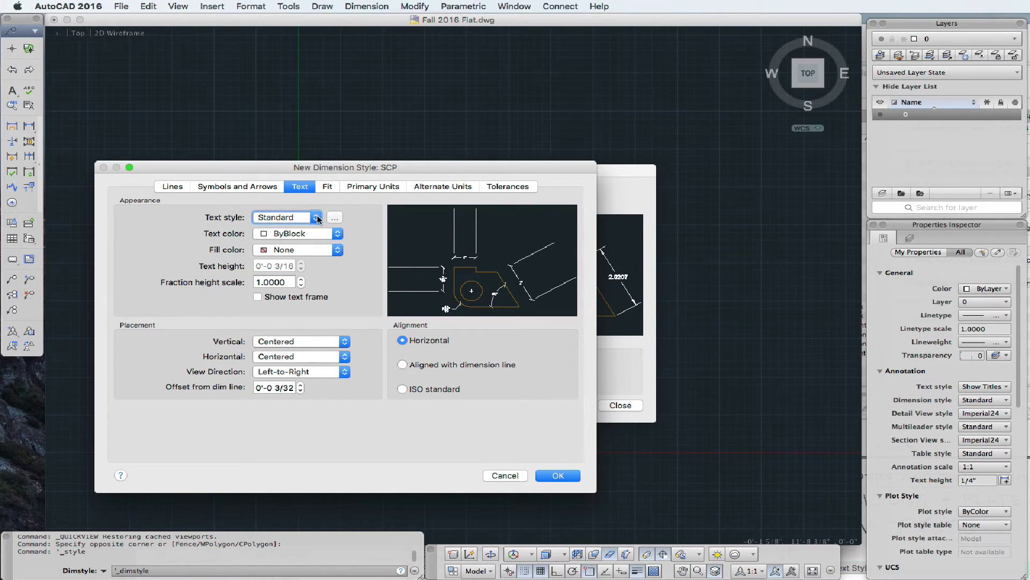
left_click(316, 217)
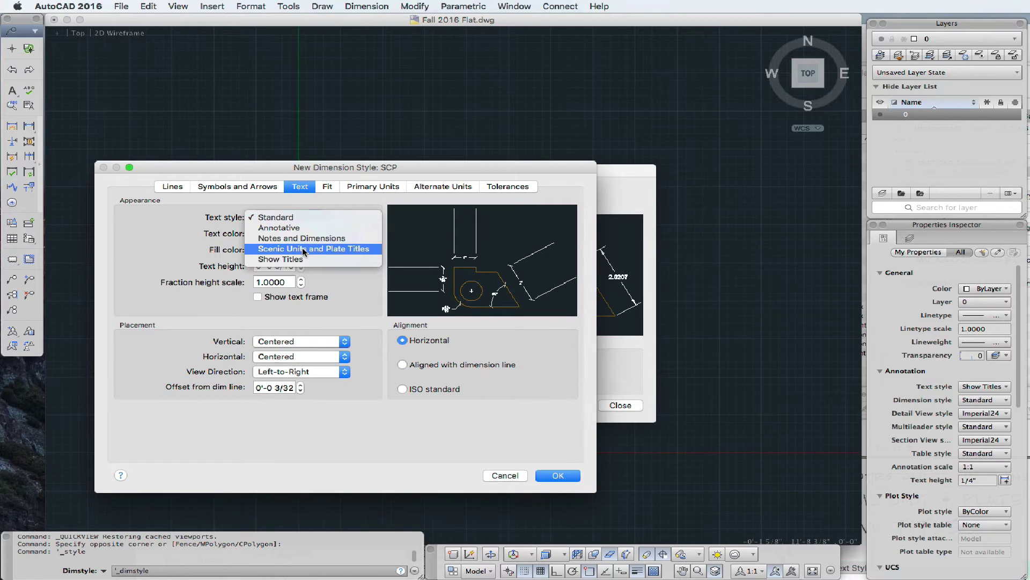
left_click(305, 238)
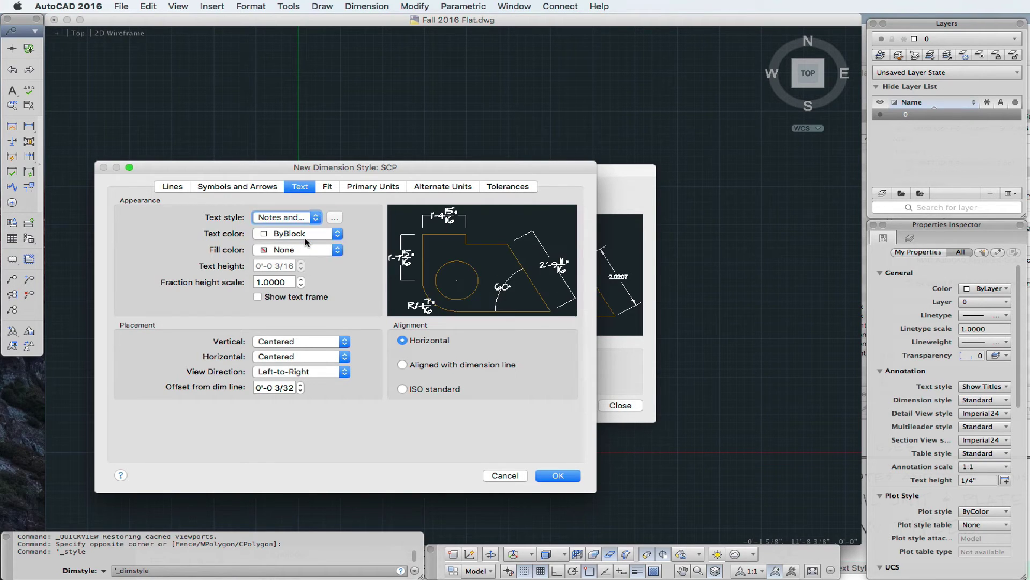
- Review the fit and primary unit settings, save the SCP style and close the Dimension Style Manager
left_click(327, 187)
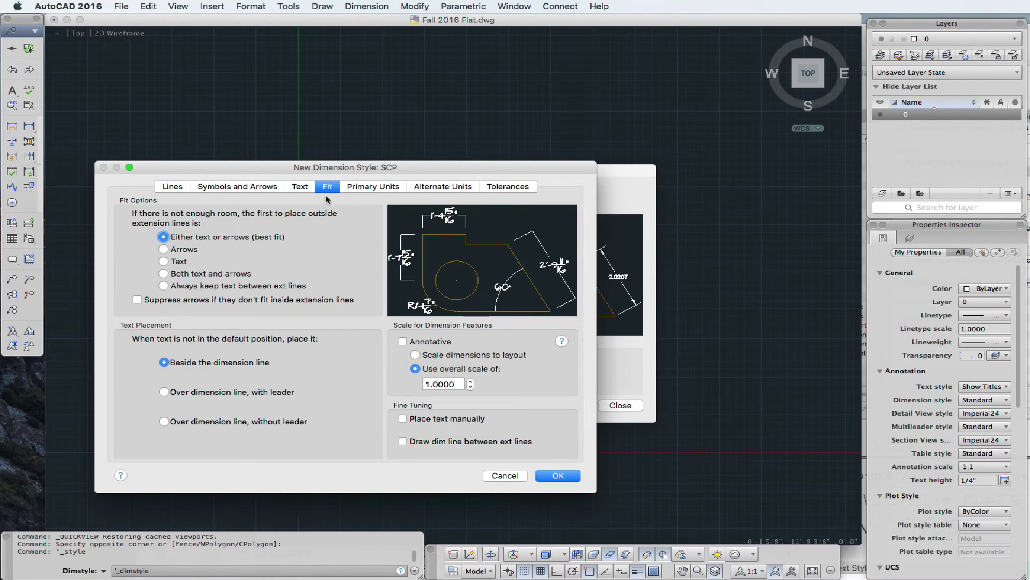
left_click(378, 186)
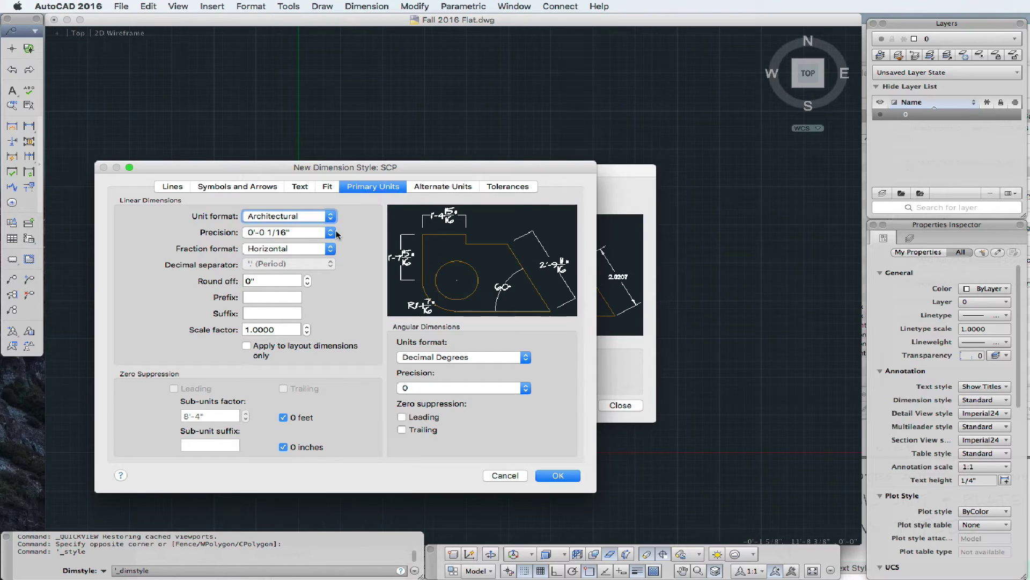
left_click(558, 475)
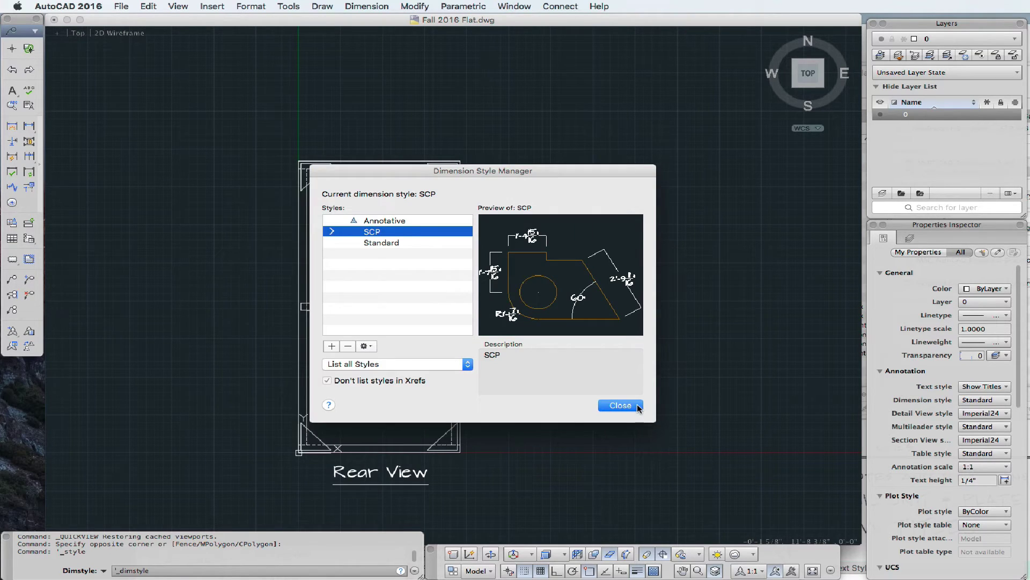
left_click(638, 407)
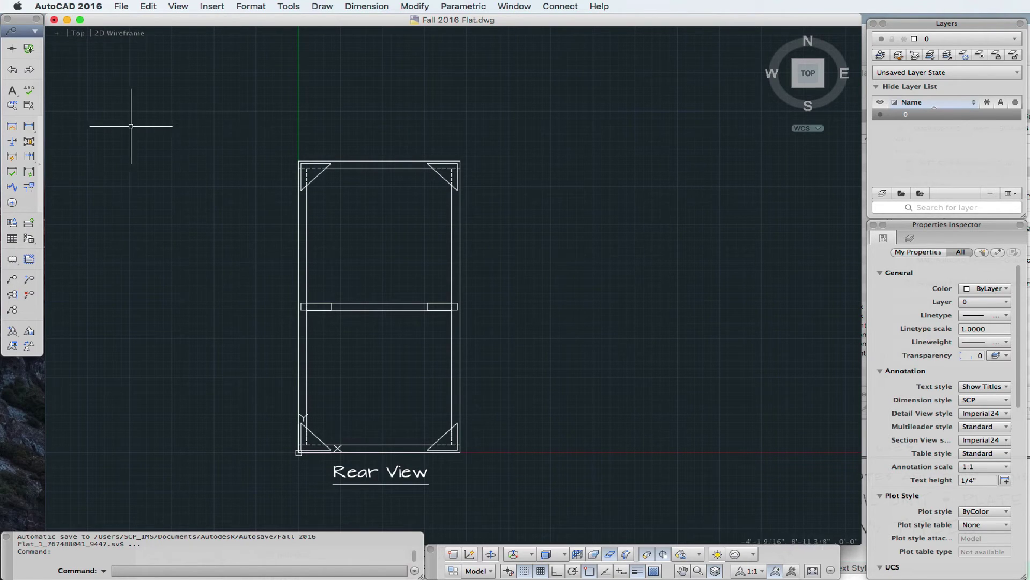
- Add a vertical linear dimension for the flat's overall height, placed just outside its right edge
left_click(27, 127)
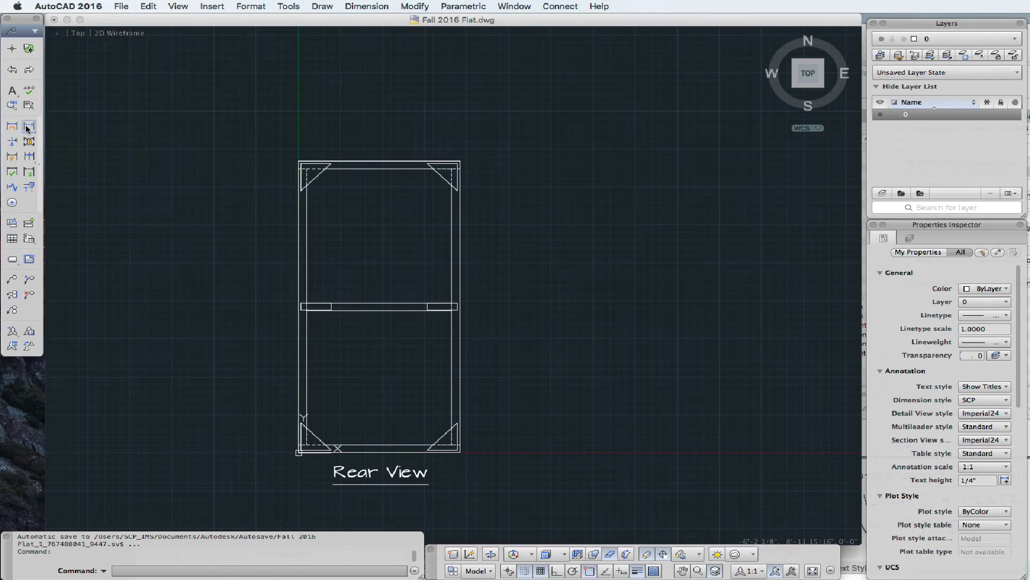
left_click(460, 161)
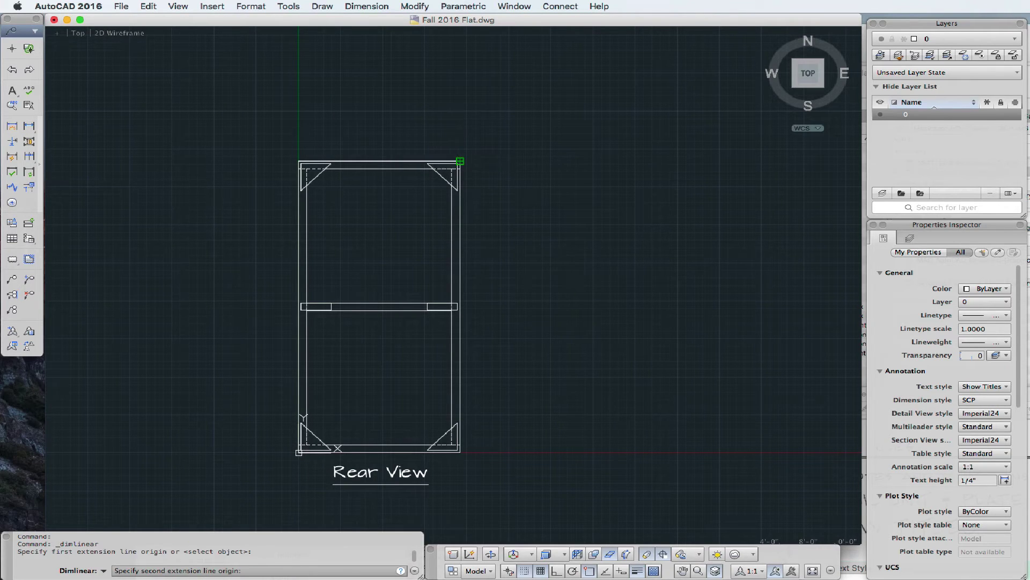
left_click(467, 453)
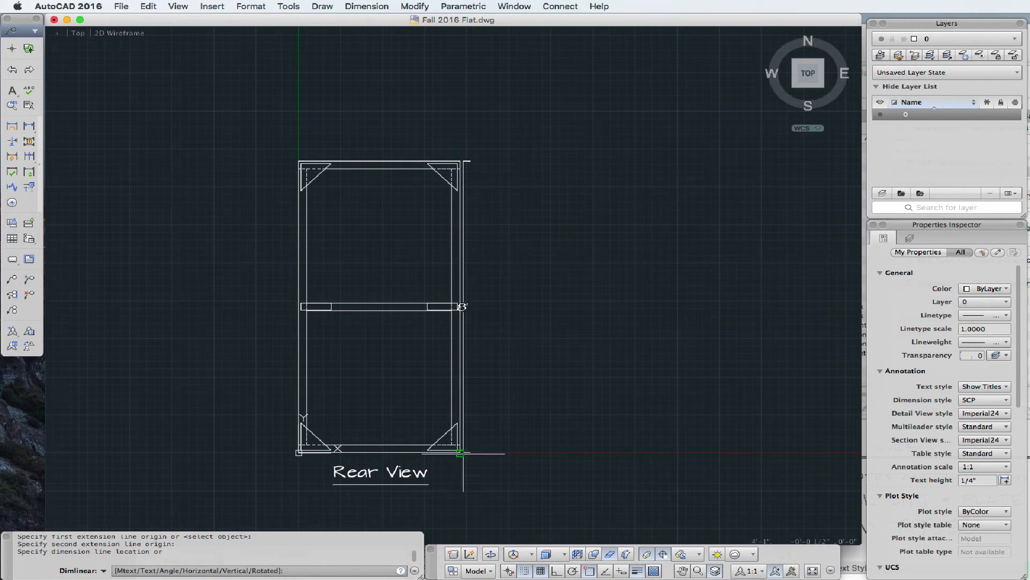
left_click(490, 454)
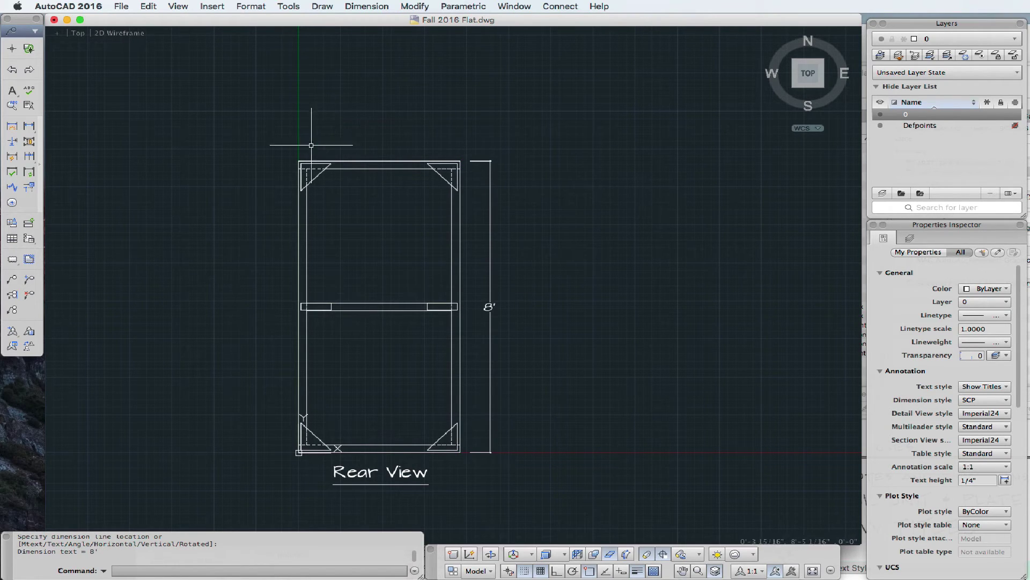
- Add a horizontal linear dimension for the flat's overall width, placed just above its top edge
key("space")
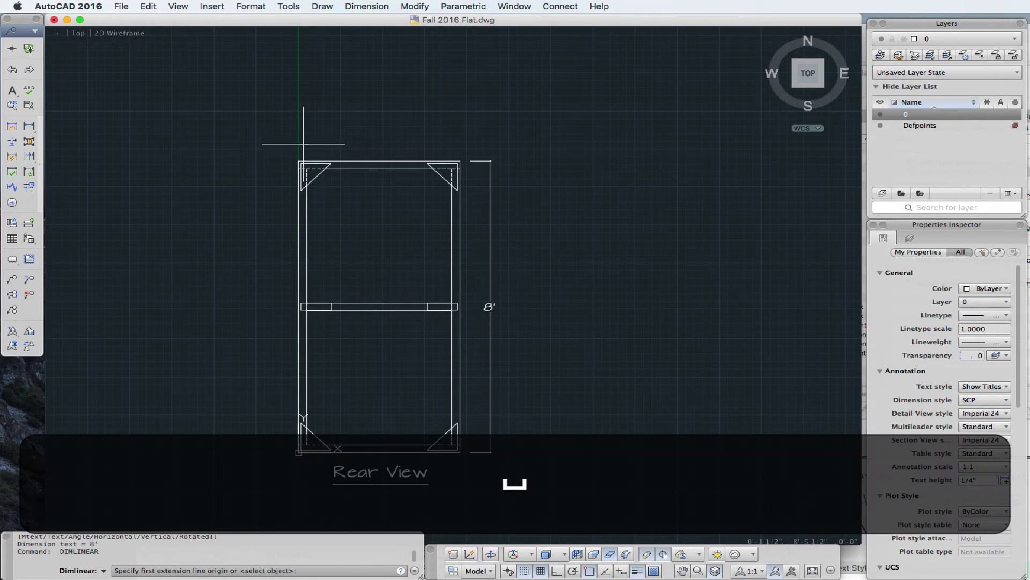
left_click(298, 161)
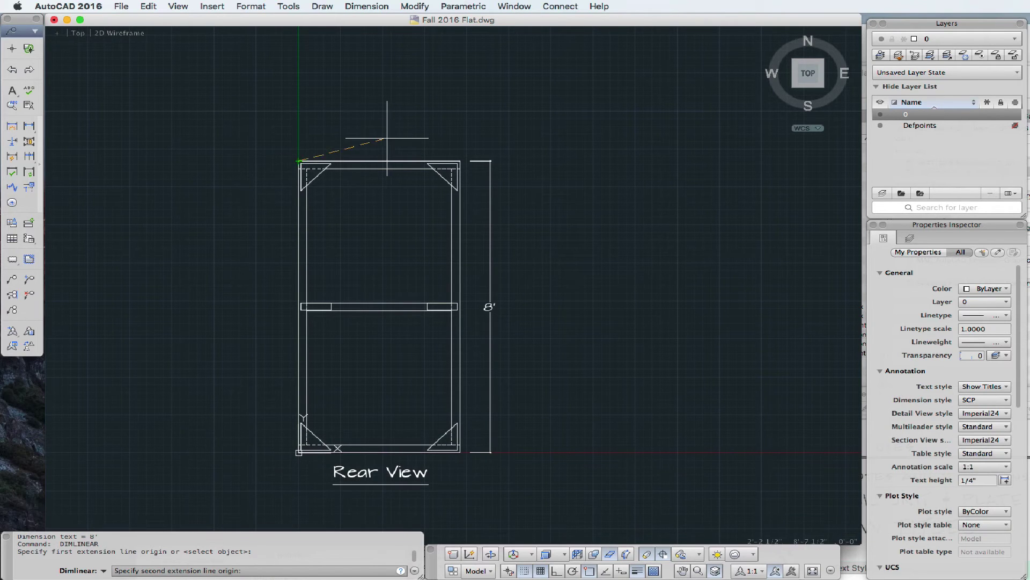
left_click(460, 161)
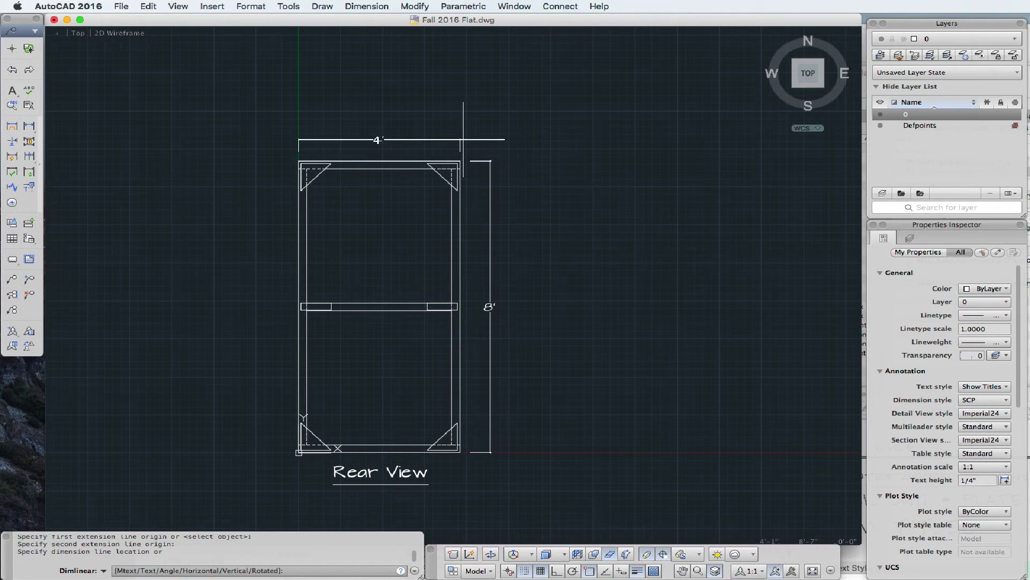
left_click(463, 139)
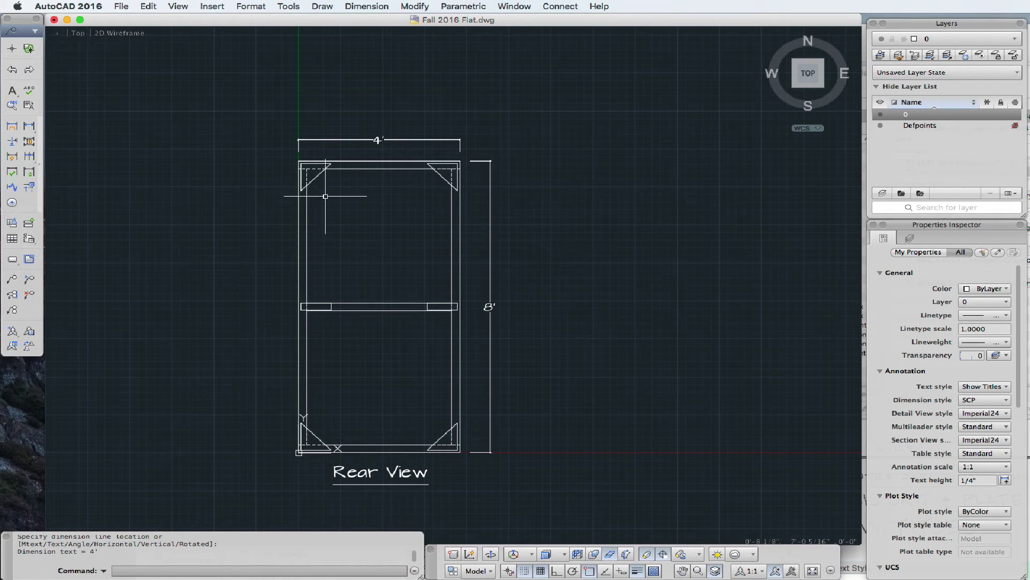
- Turn off grid snap and dimension the upper-left corner block's top edge, placing it between the flat and the overall width dimension
scroll(314, 185, "up", 3)
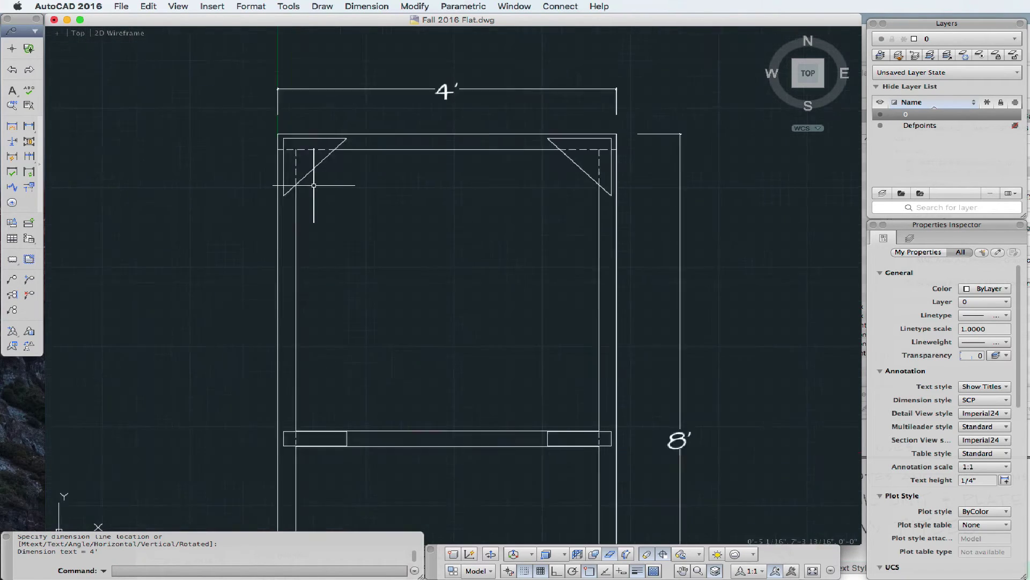
scroll(314, 185, "up", 4)
scroll(357, 299, "down", 2)
scroll(384, 259, "up", 3)
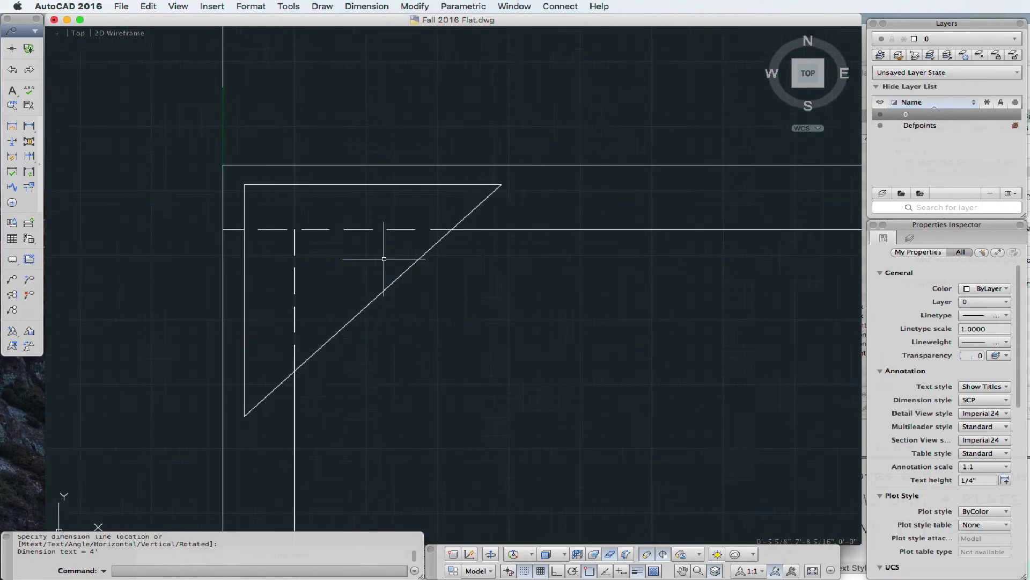
scroll(384, 258, "up", 2)
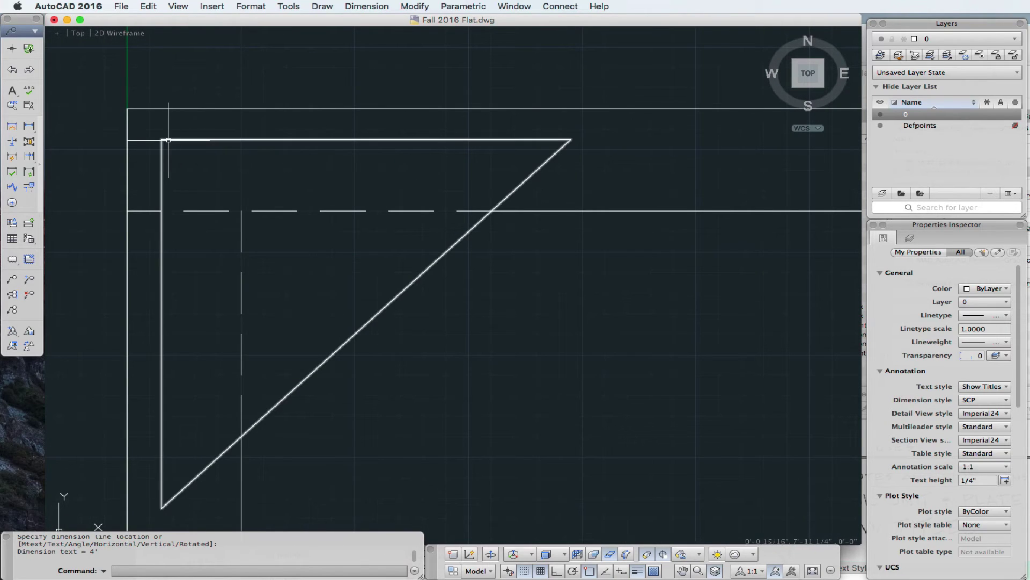
key("space")
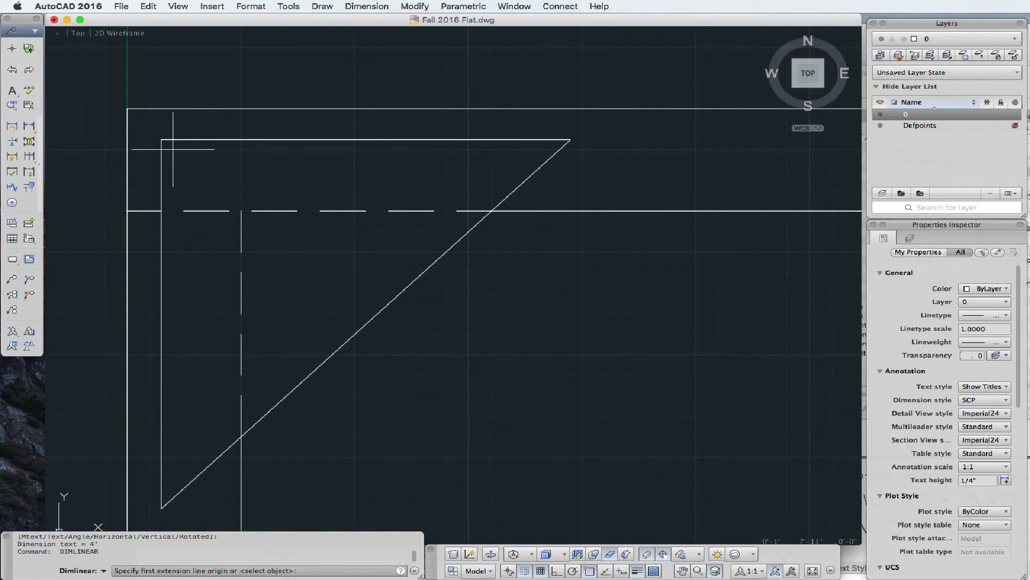
left_click(526, 570)
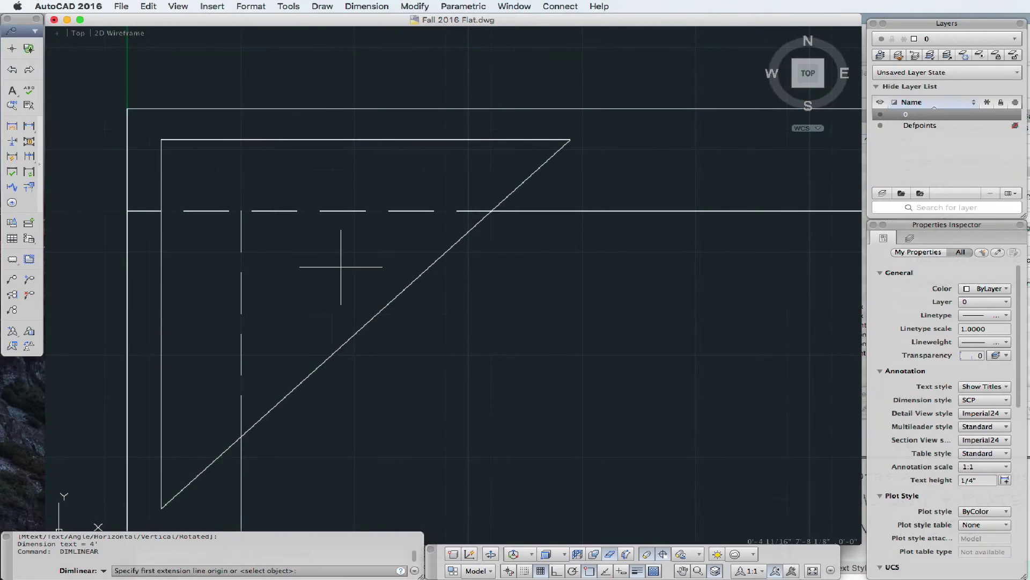
left_click(161, 139)
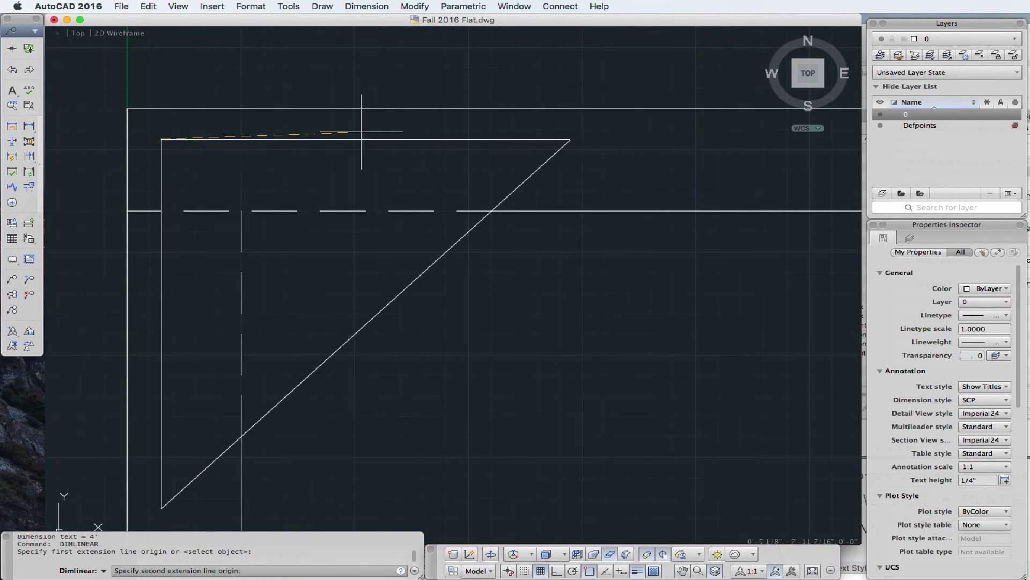
left_click(571, 139)
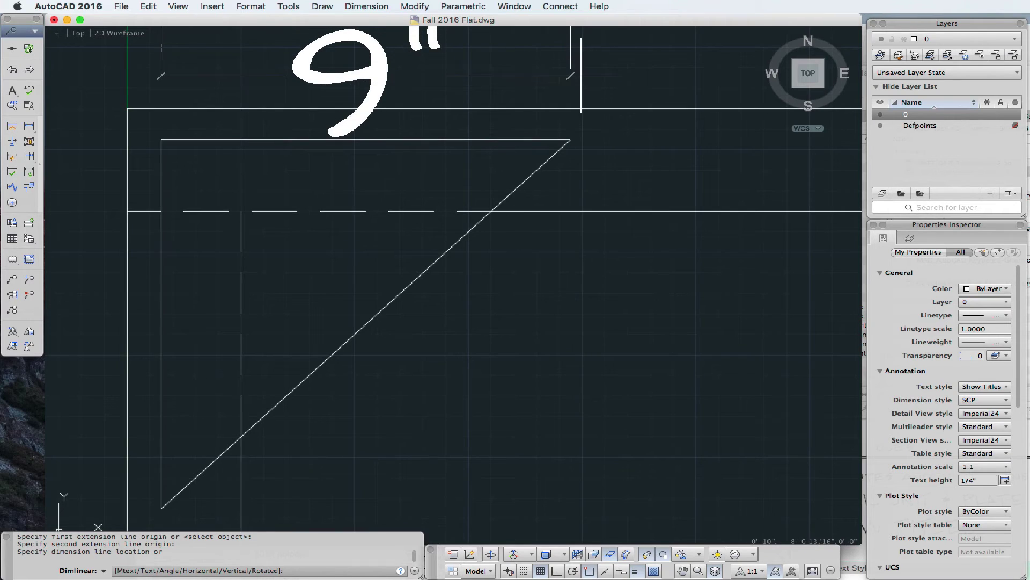
middle_click_drag(579, 78, 536, 348)
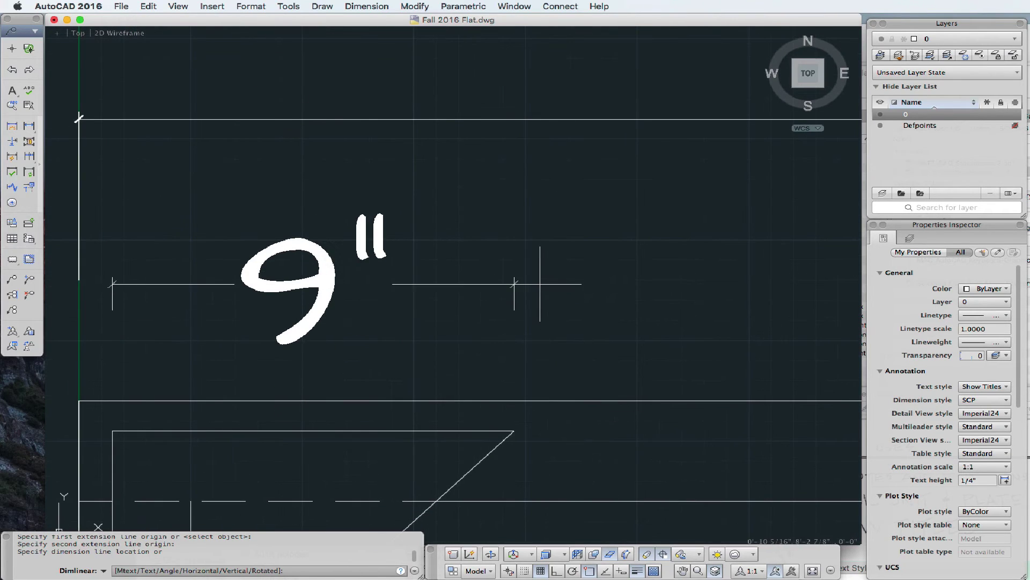
left_click(536, 220)
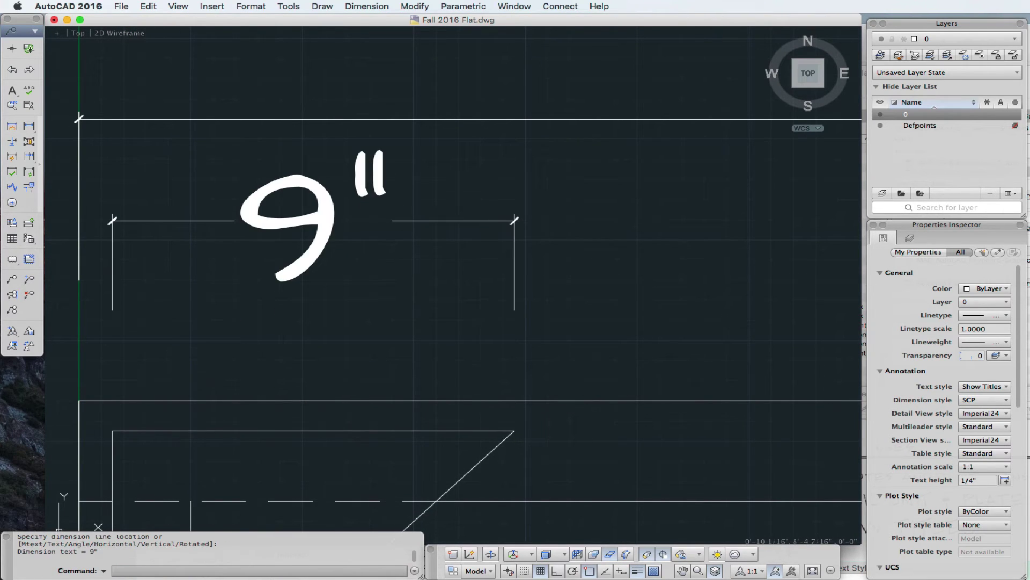
- Add a vertical linear dimension from the upper-left corner block's top edge to the flat's top edge, placed left of the flat
mouse_move(432, 322)
middle_mouse_down()
mouse_move(832, 227)
mouse_move(856, 246)
middle_mouse_up()
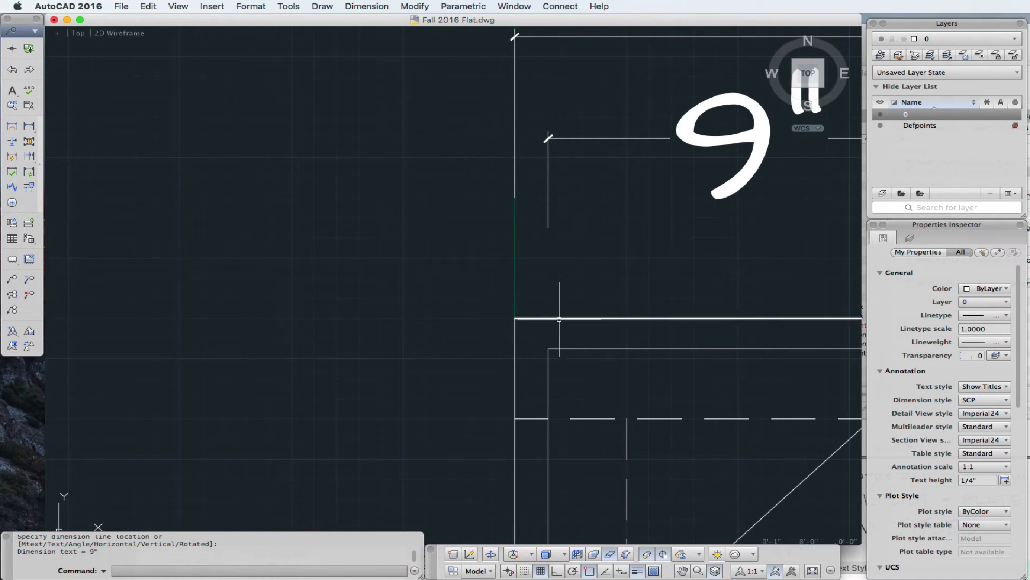
key("space")
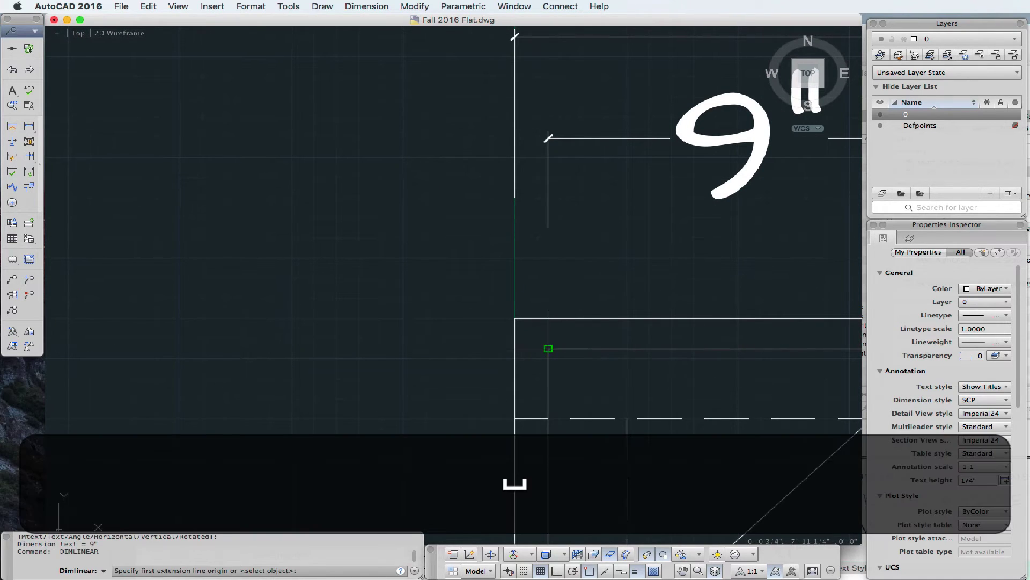
left_click(548, 349)
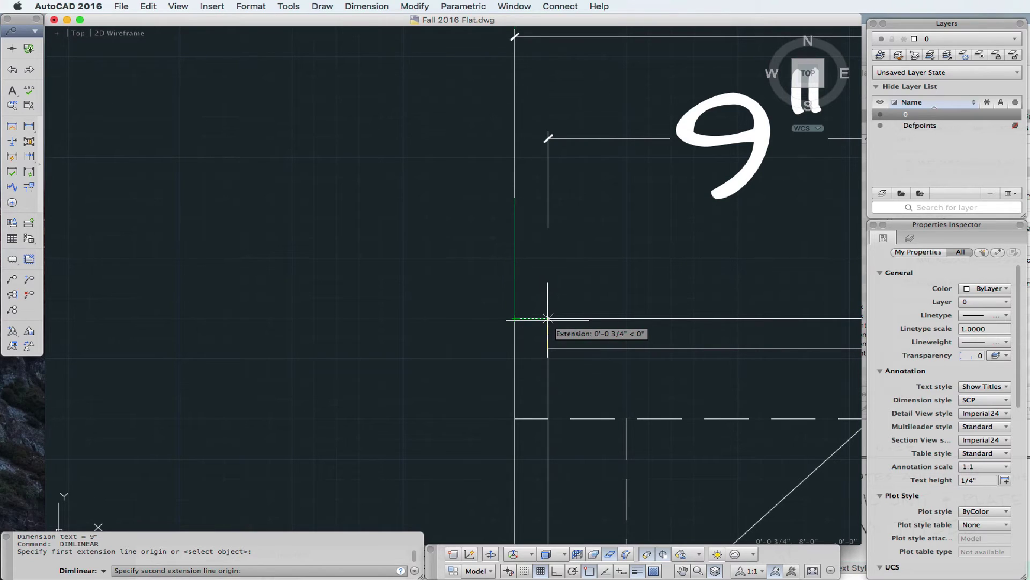
left_click(548, 318)
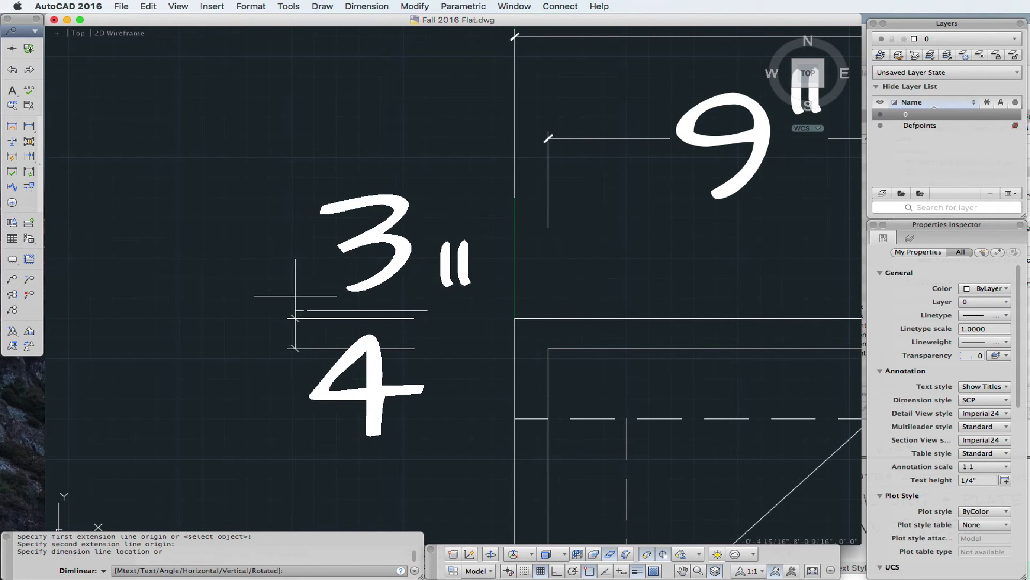
left_click(198, 333)
scroll(293, 310, "down", 5)
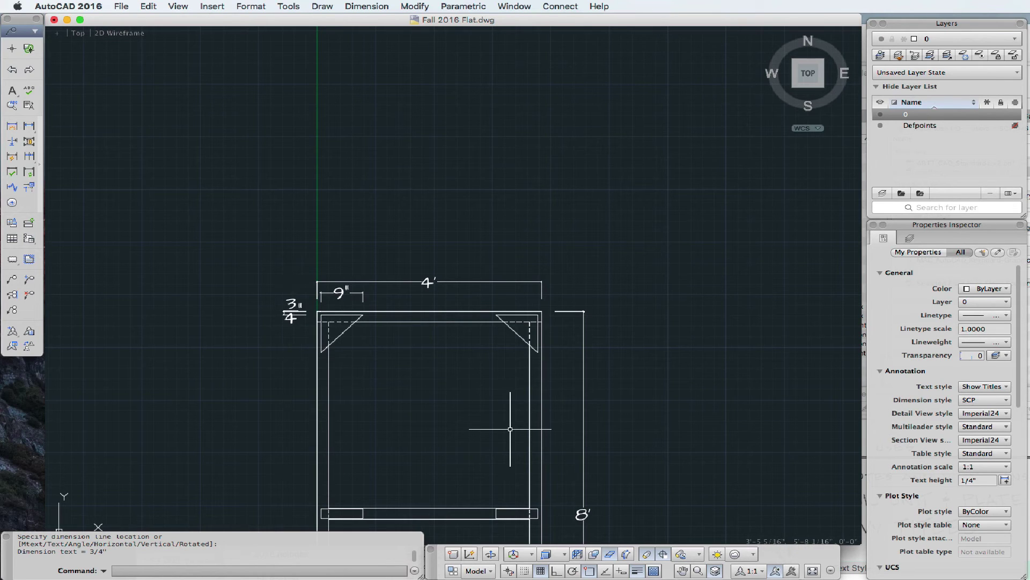
- Add a vertical linear dimension from the flat's lower-left corner to the middle of the toggle rail's left end, placed left of the flat
scroll(510, 428, "down", 1)
middle_click_drag(511, 429, 617, 227)
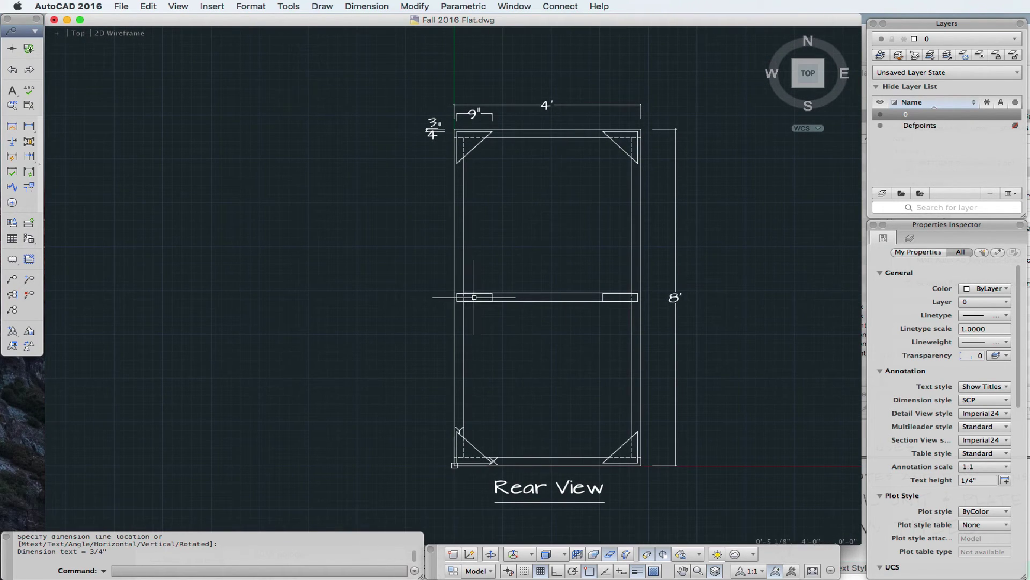
scroll(472, 297, "up", 3)
middle_click_drag(484, 264, 528, 186)
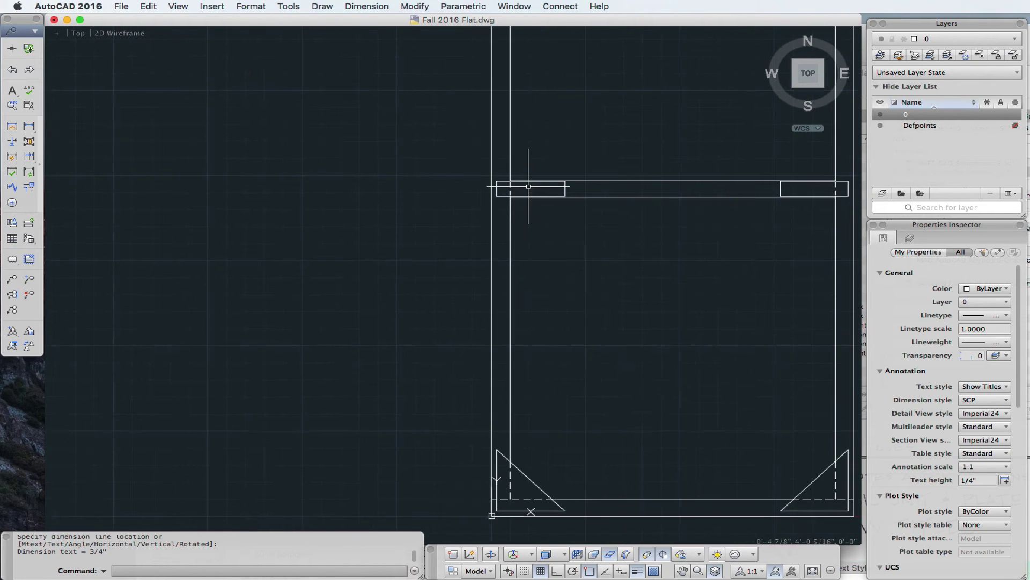
key("space")
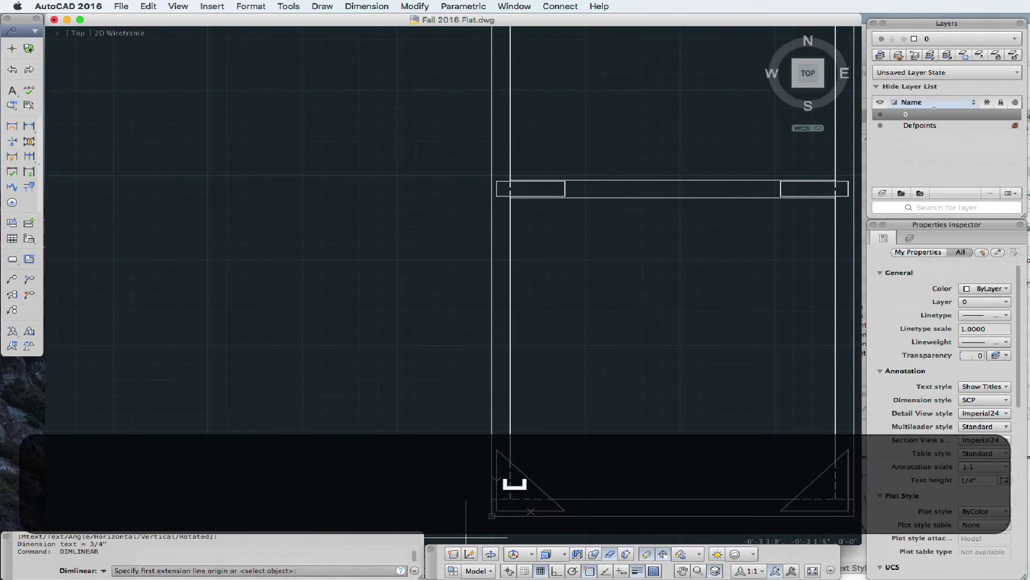
left_click(492, 516)
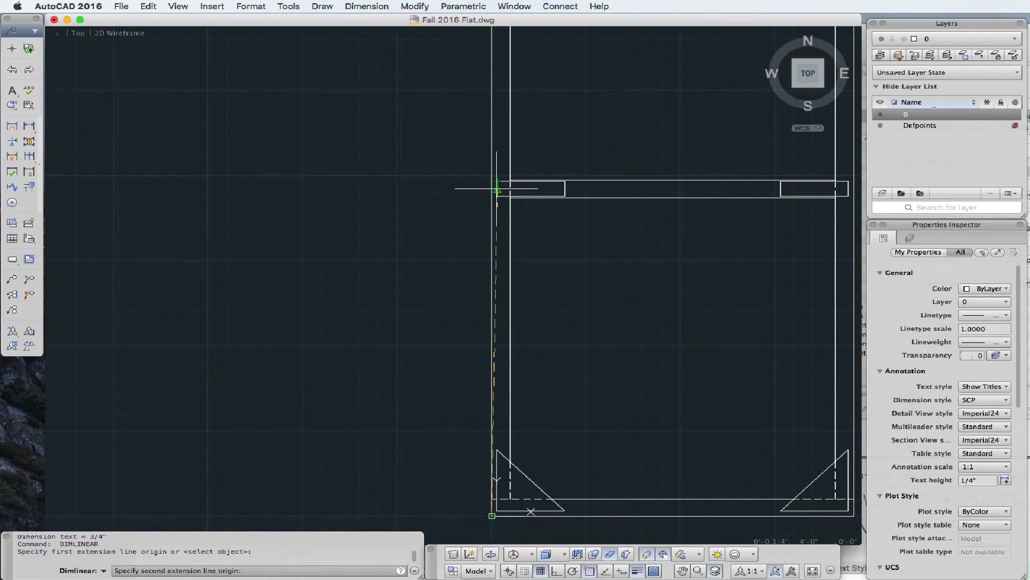
left_click(445, 194)
scroll(363, 205, "down", 5)
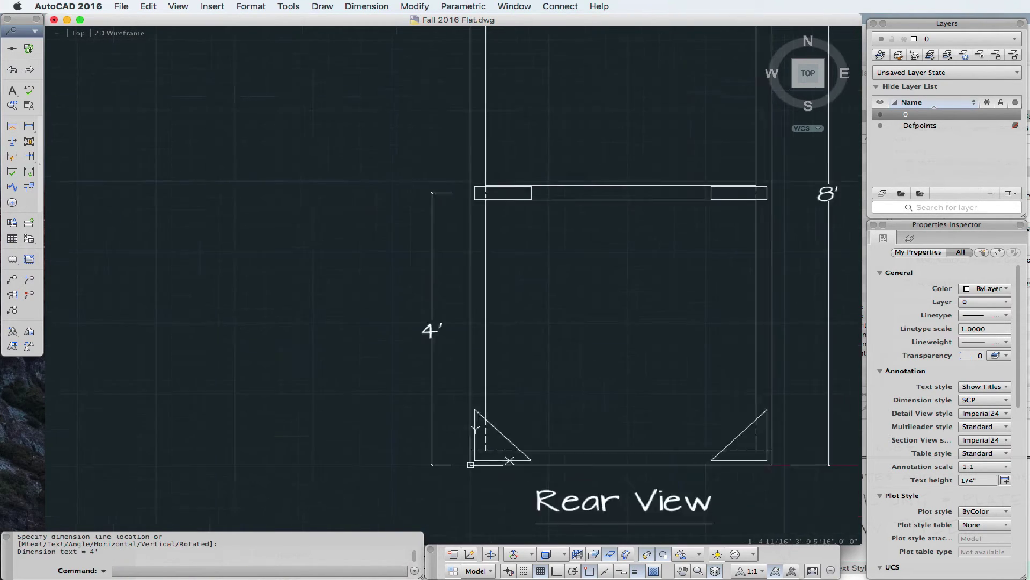
- Switch from model space to the Layout1 paper space layout
middle_click_drag(363, 207, 350, 347)
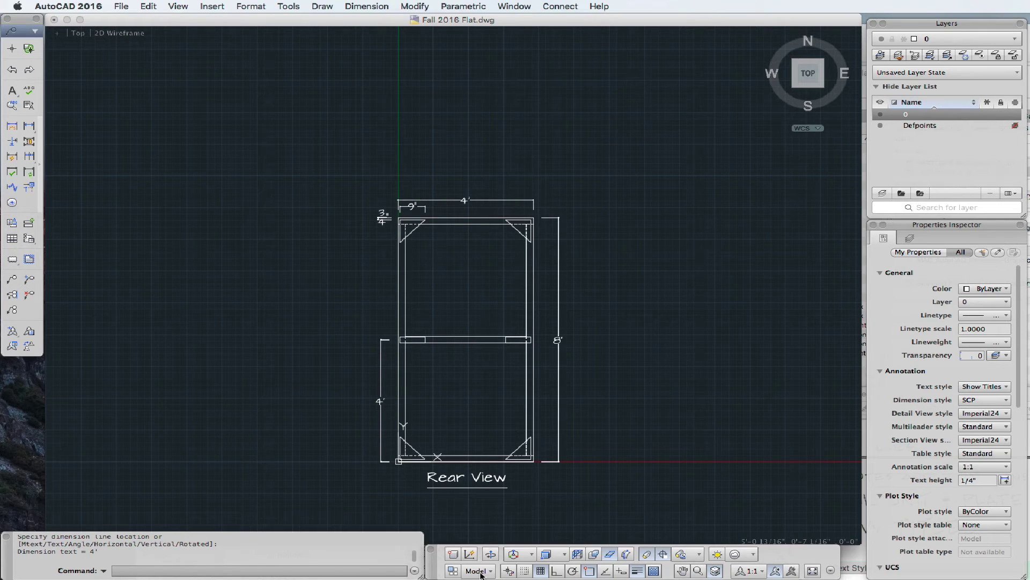
left_click(454, 571)
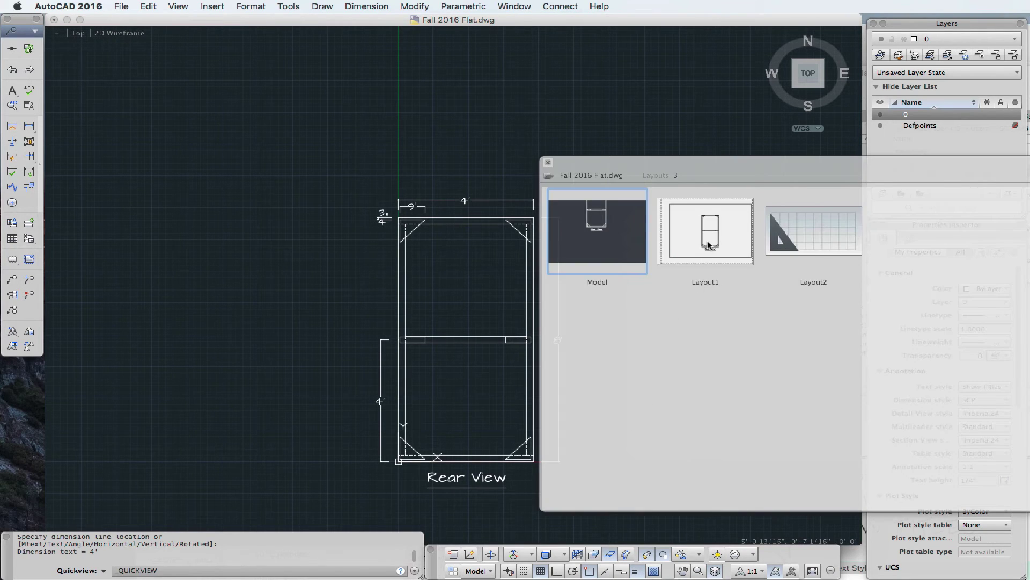
left_click(707, 244)
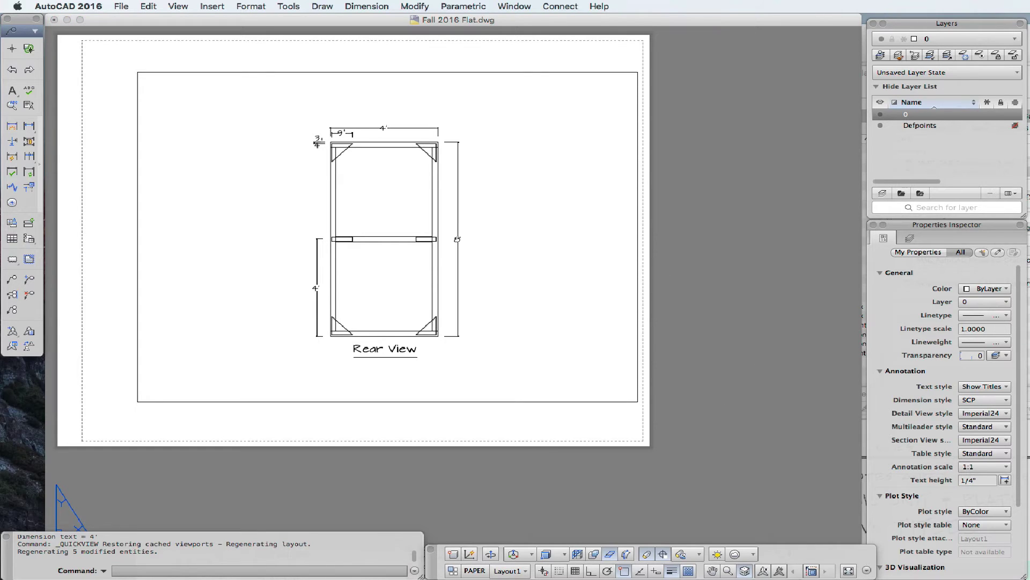
key("super+Tab")
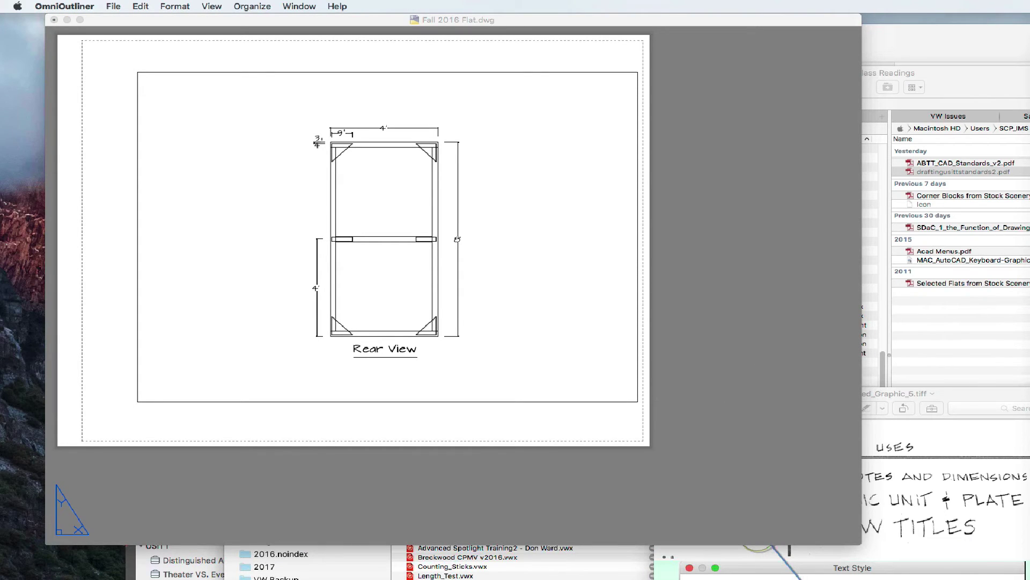
key("super+Tab")
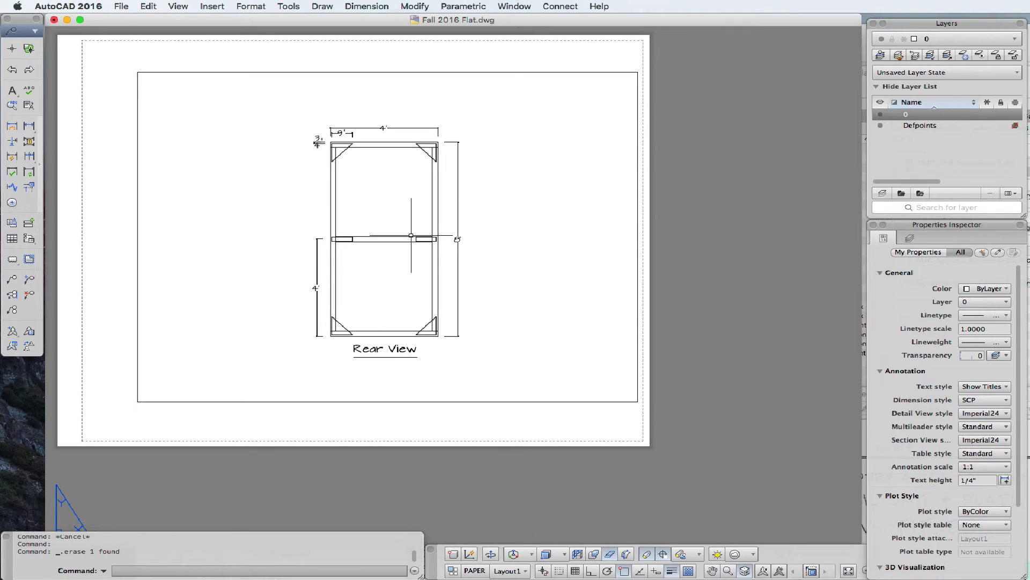
- Start a multiline text box left of the flat on the layout, using the Notes and Dimensions text style
left_click(13, 92)
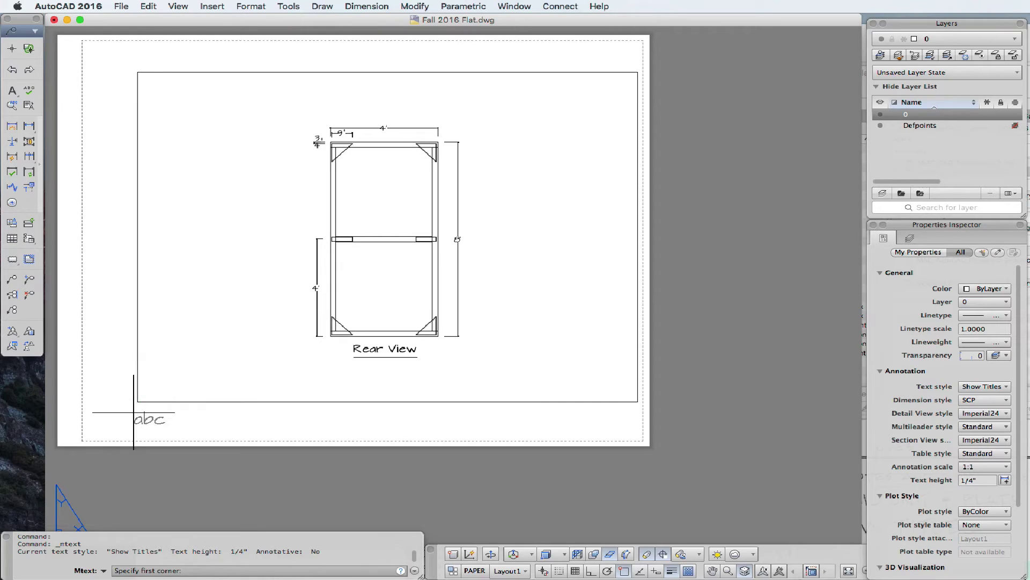
left_click(151, 367)
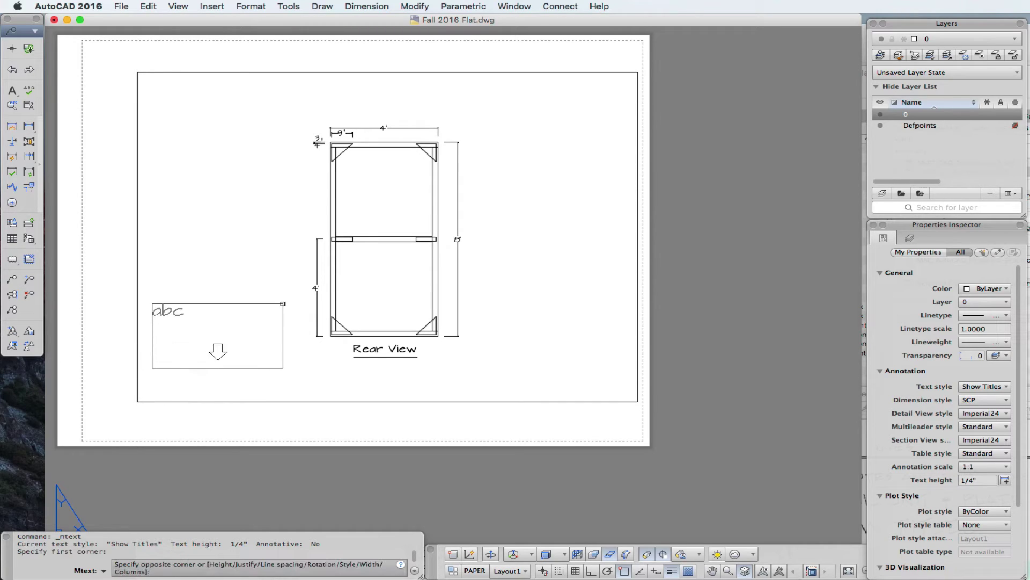
left_click(311, 299)
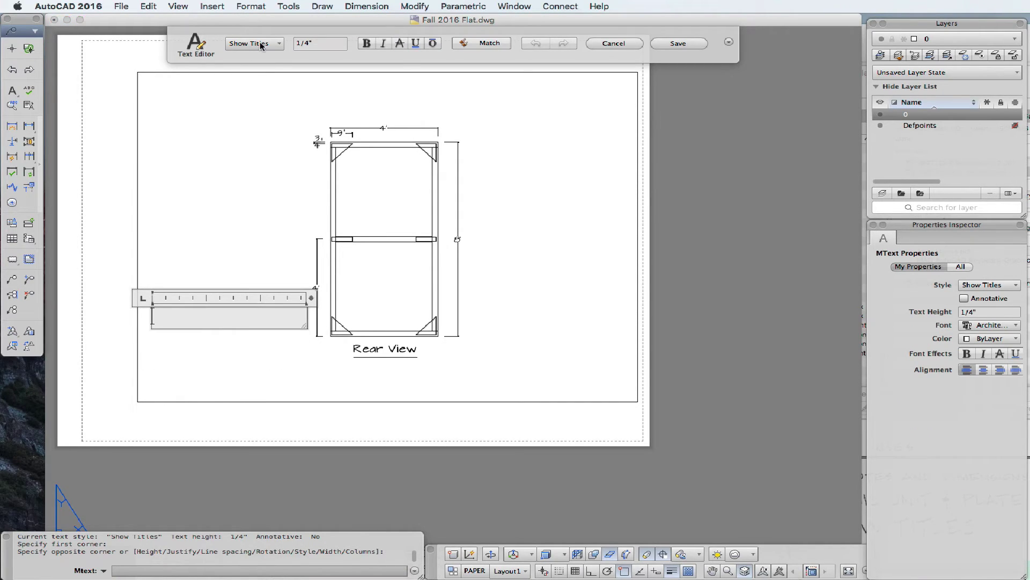
left_click(261, 44)
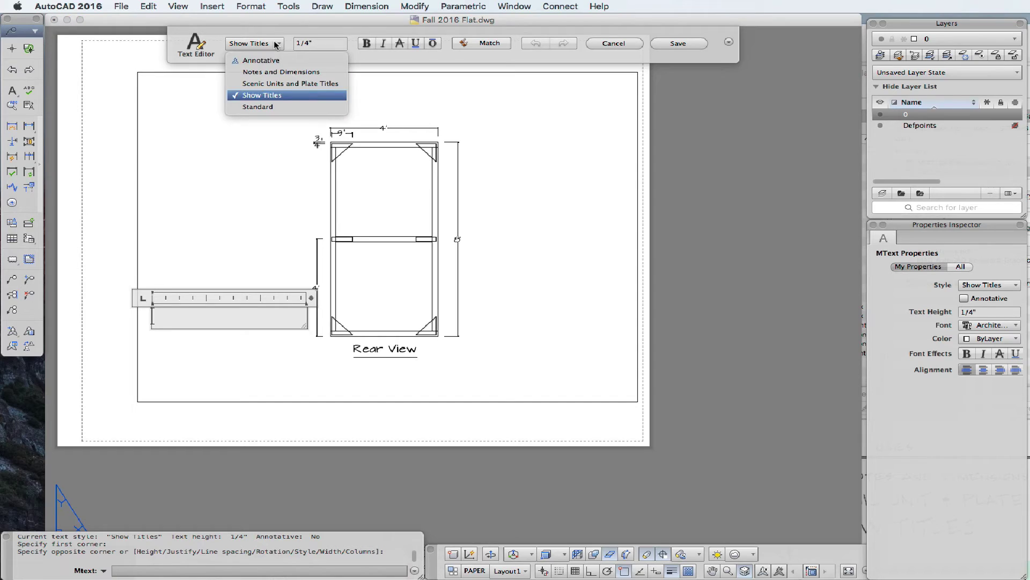
left_click(253, 73)
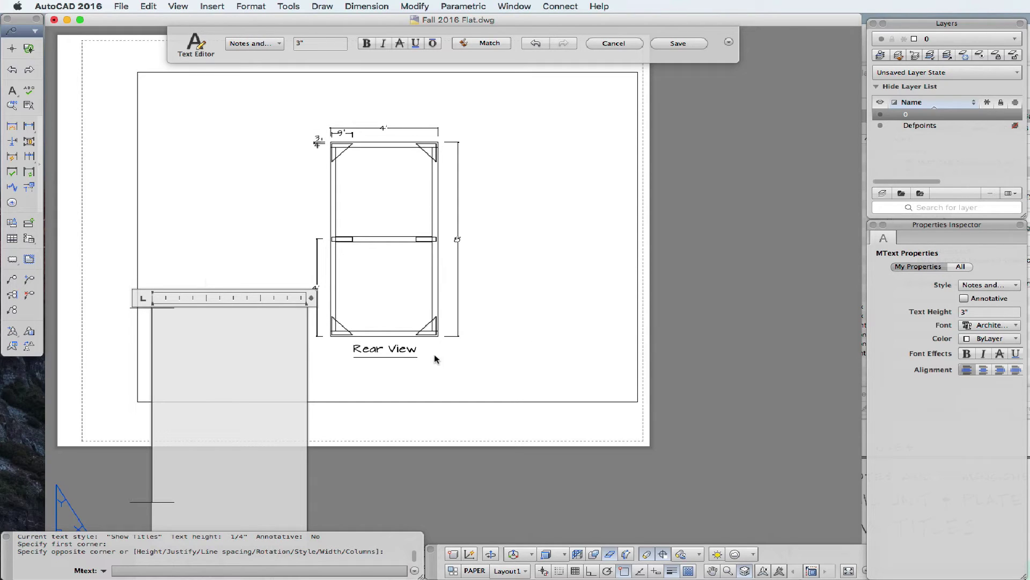
- Enter the sample note "This is 4" tall." in the text box
type("This i")
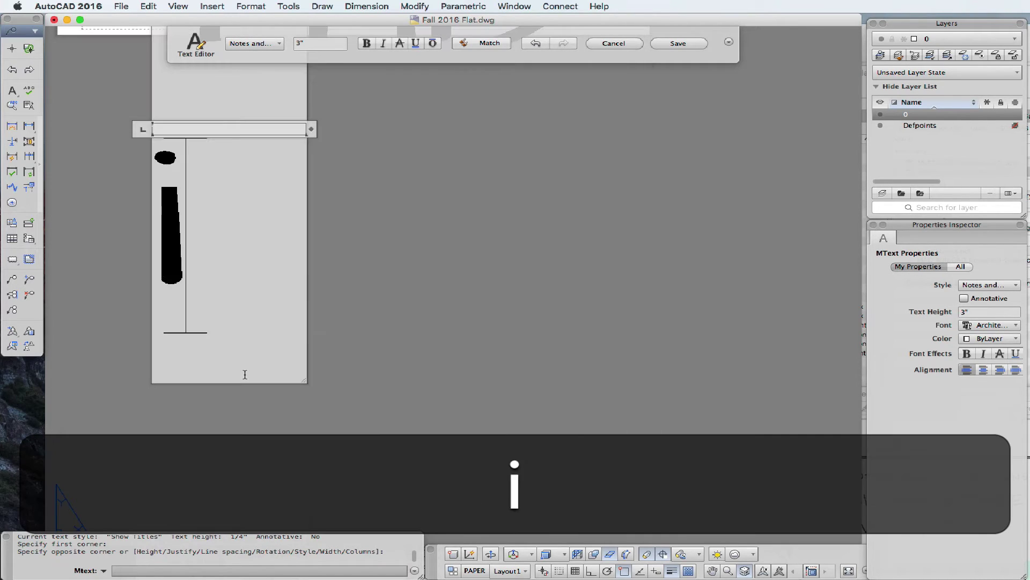
type("s ")
type("3\"")
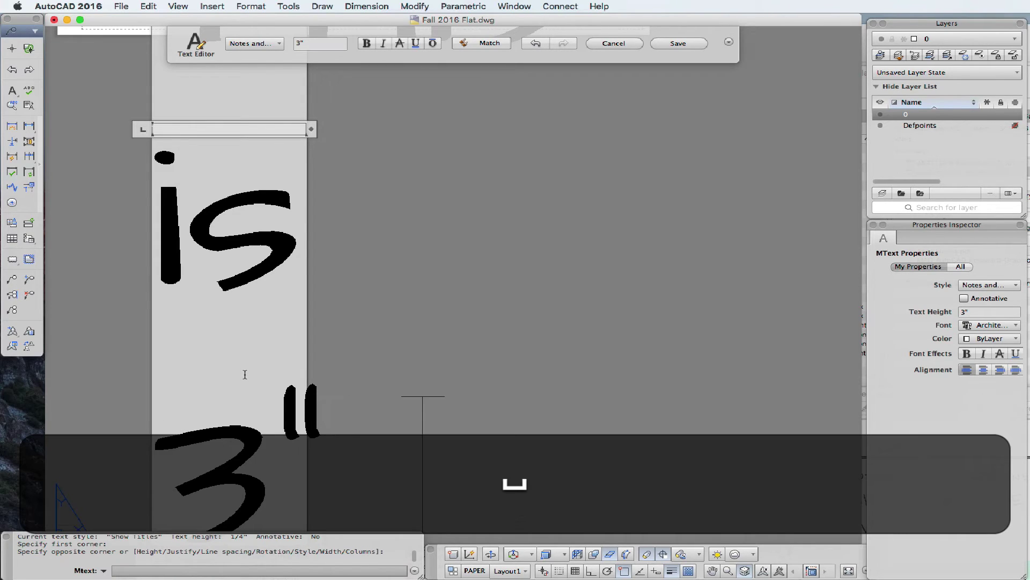
key("BackSpace")
key("BackSpace")
key("BackSpace")
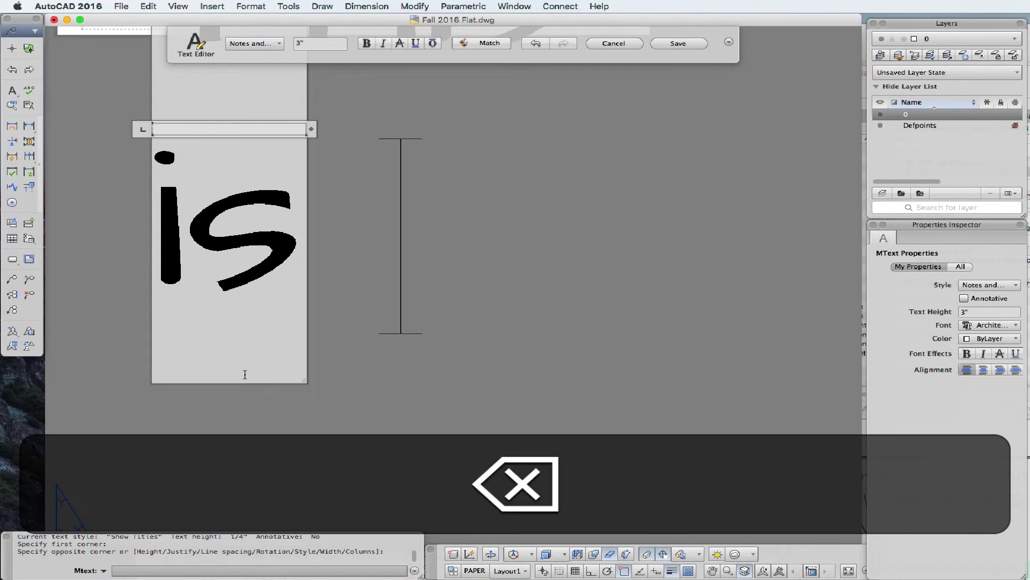
type("4\"")
type(" tall.")
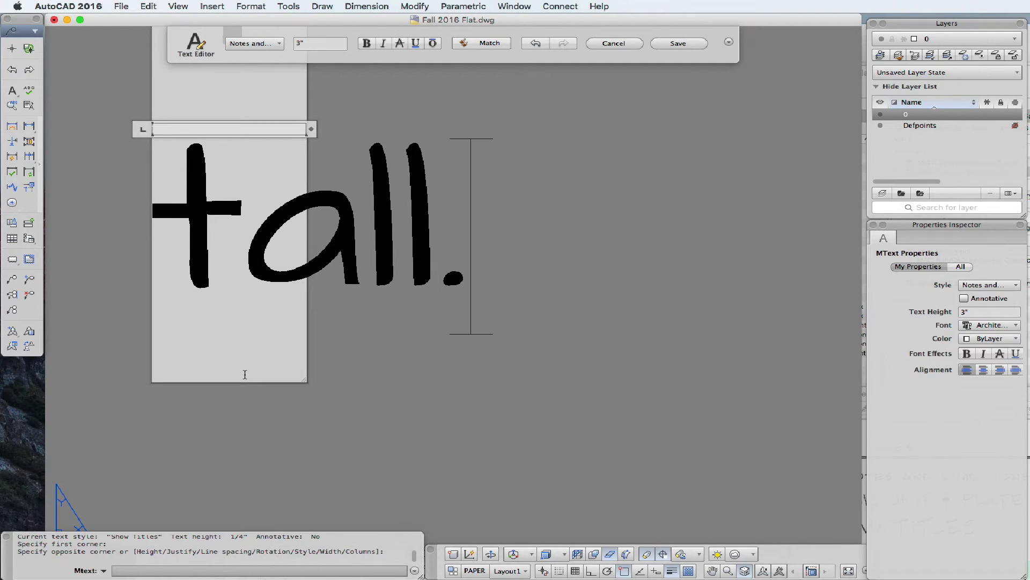
- Discard the oversized sample note without saving it and zoom to the whole layout
scroll(596, 349, "down", 2)
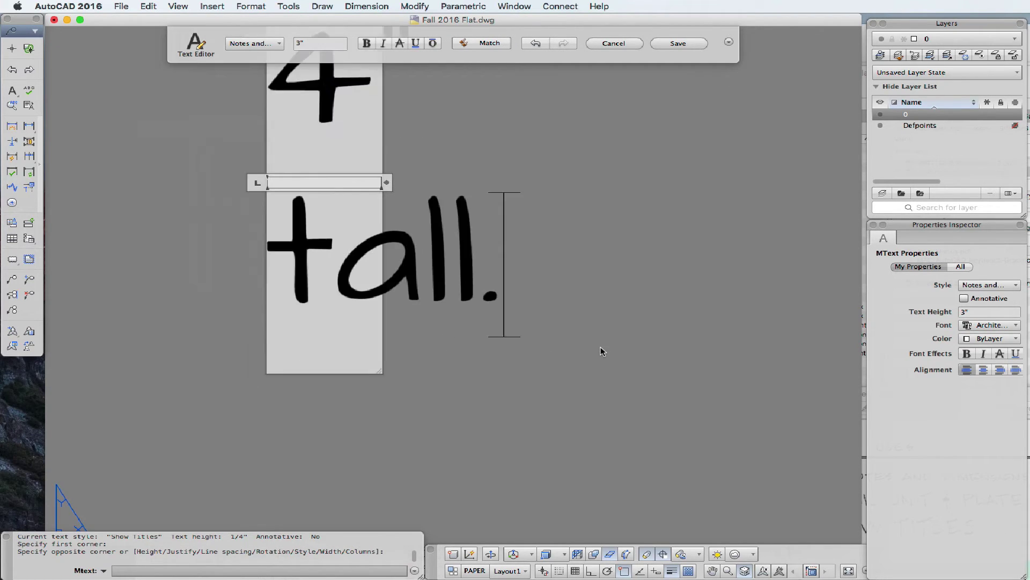
scroll(600, 349, "down", 1)
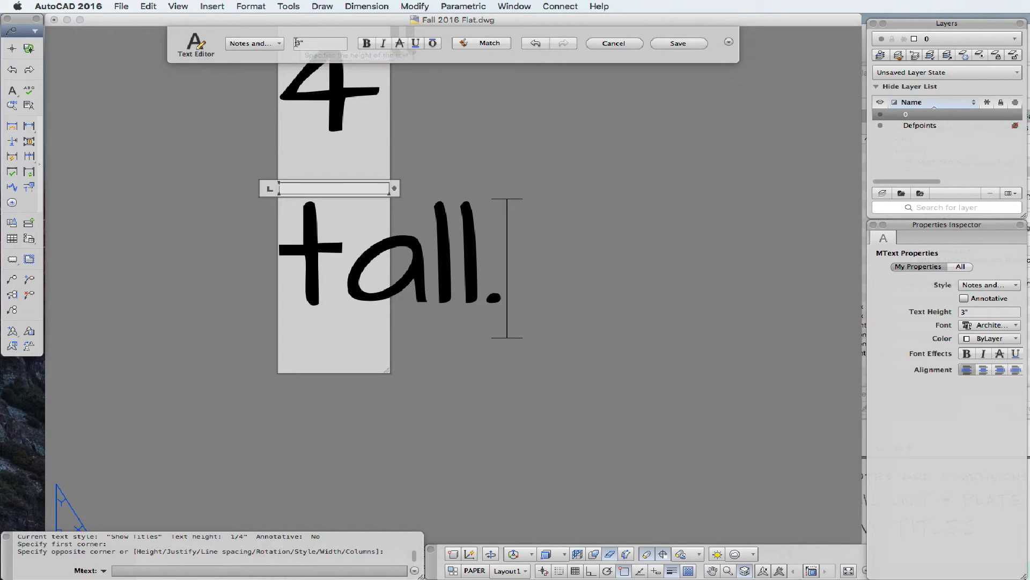
key("Escape")
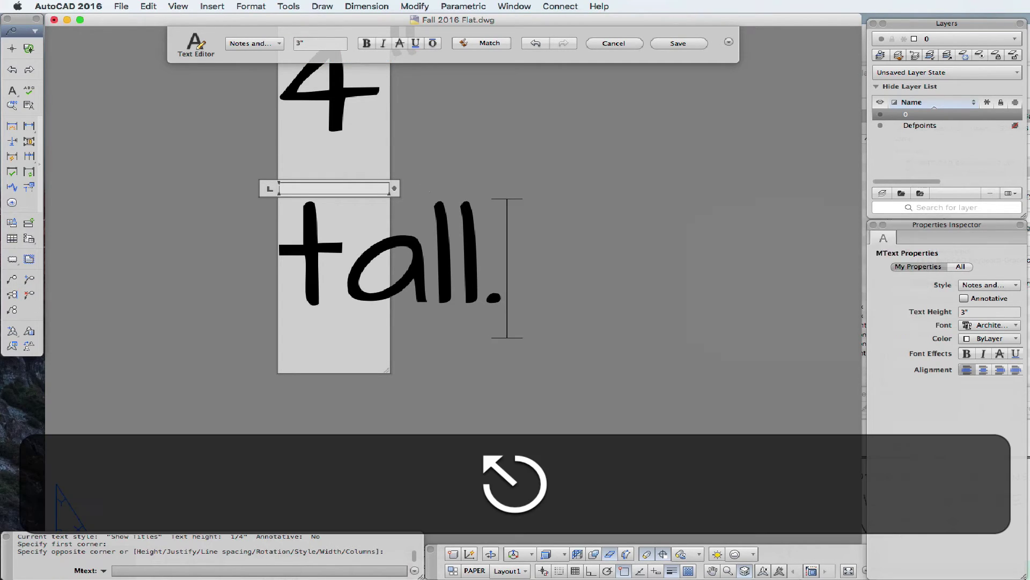
left_click(821, 297)
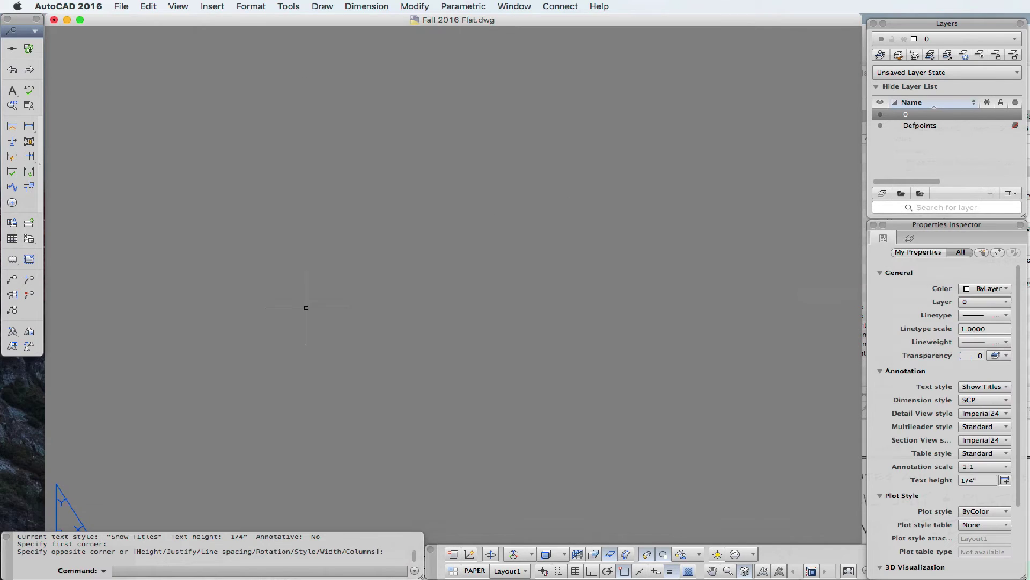
type("z")
key("Return")
type("a")
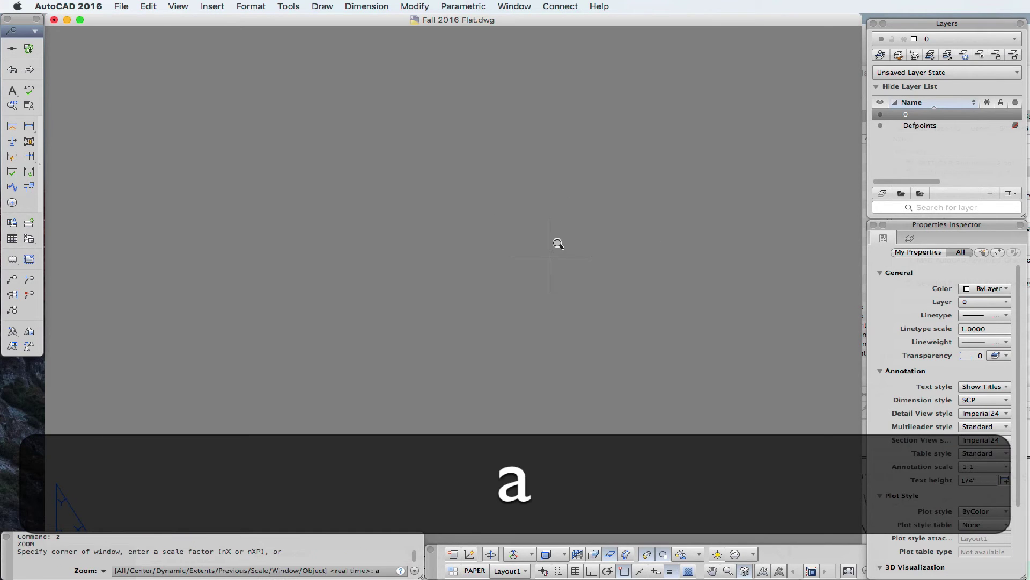
key("Return")
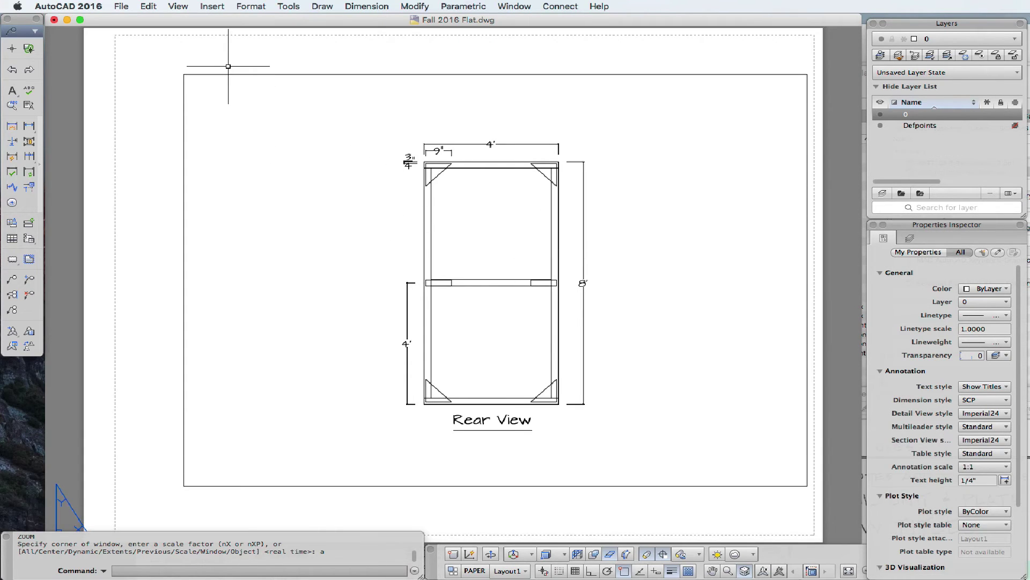
- Create a new text style from the scenic units and plate titles style and name it "A-Scenic Unit and Plate Titles"
left_click(257, 7)
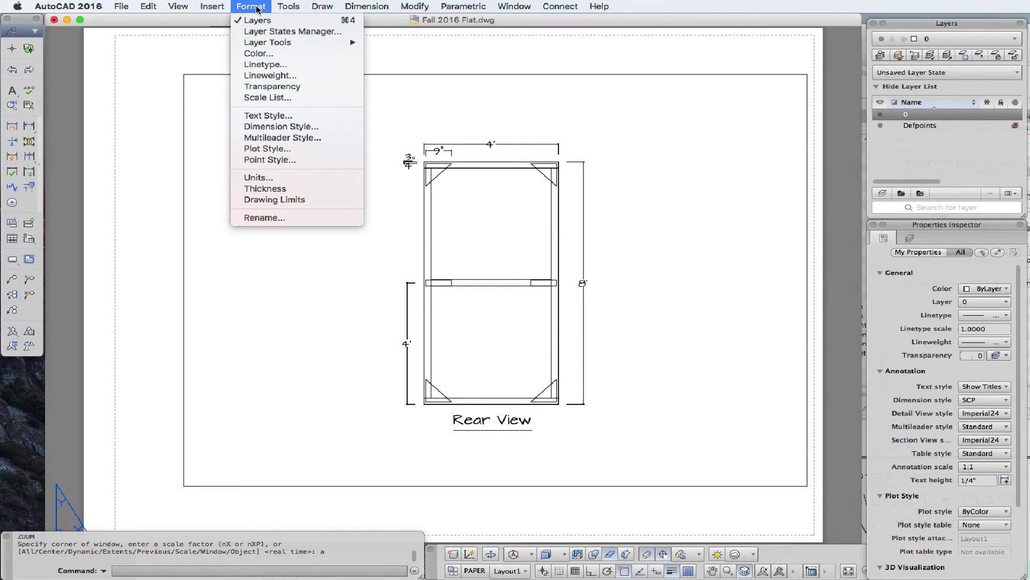
left_click(255, 115)
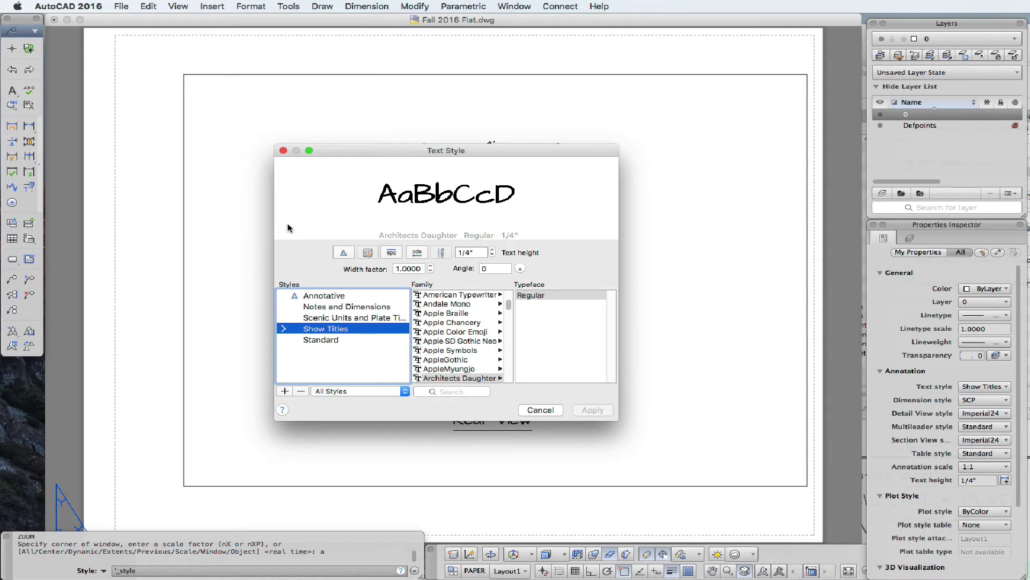
left_click(314, 319)
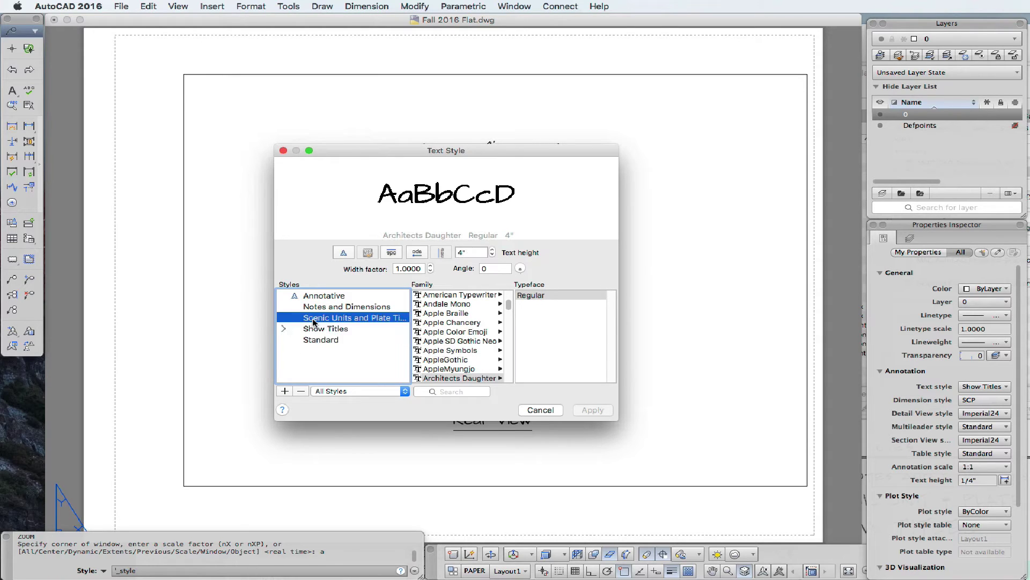
left_click(284, 391)
type("Scenic Unit Titles")
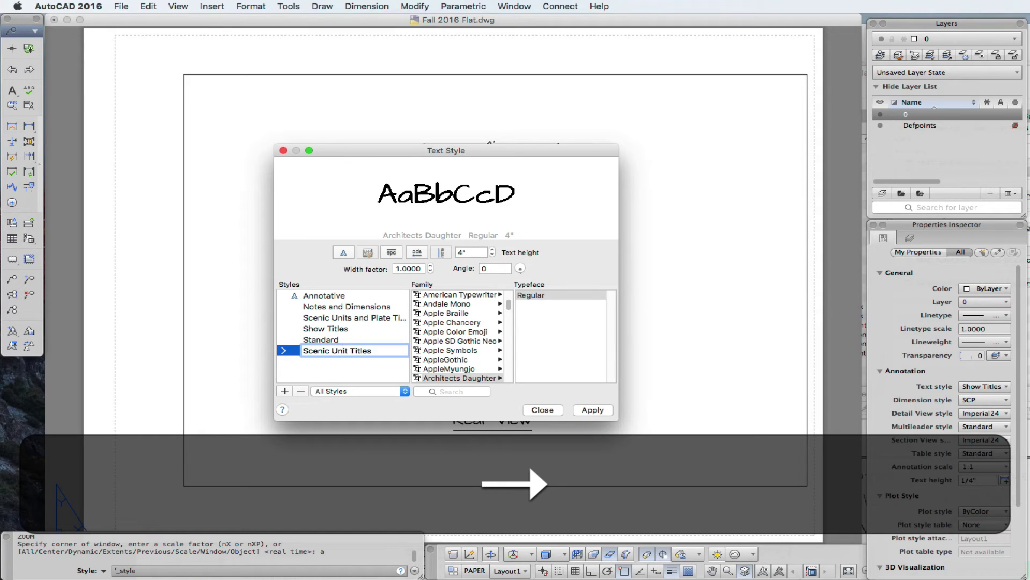
type("and PlA")
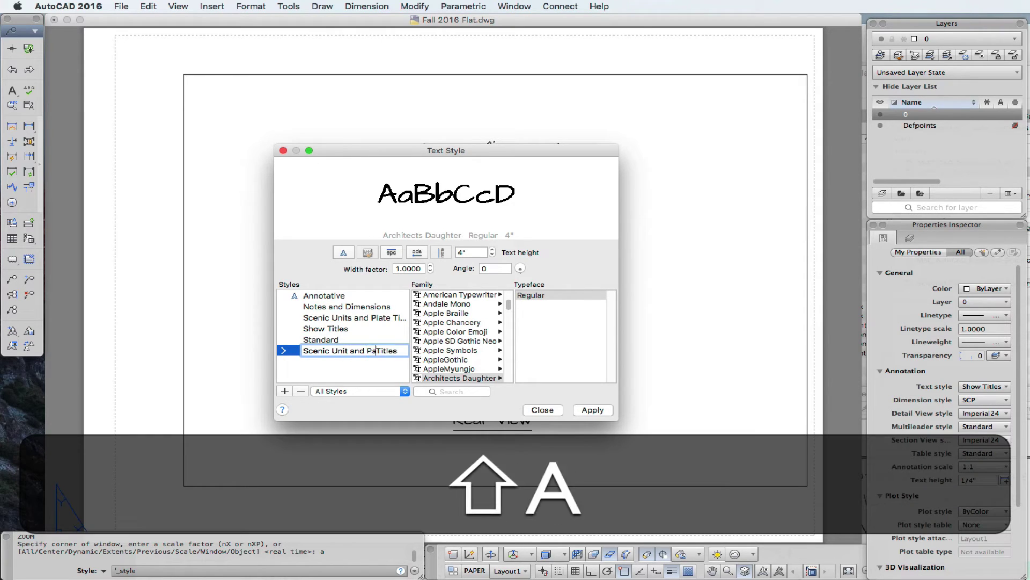
key("BackSpace")
type("ate")
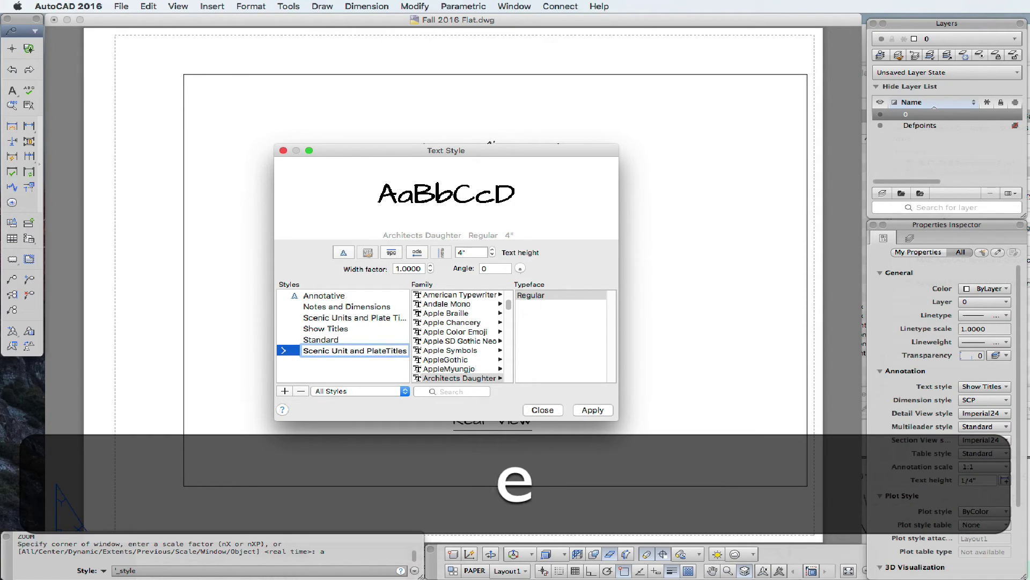
key("Up")
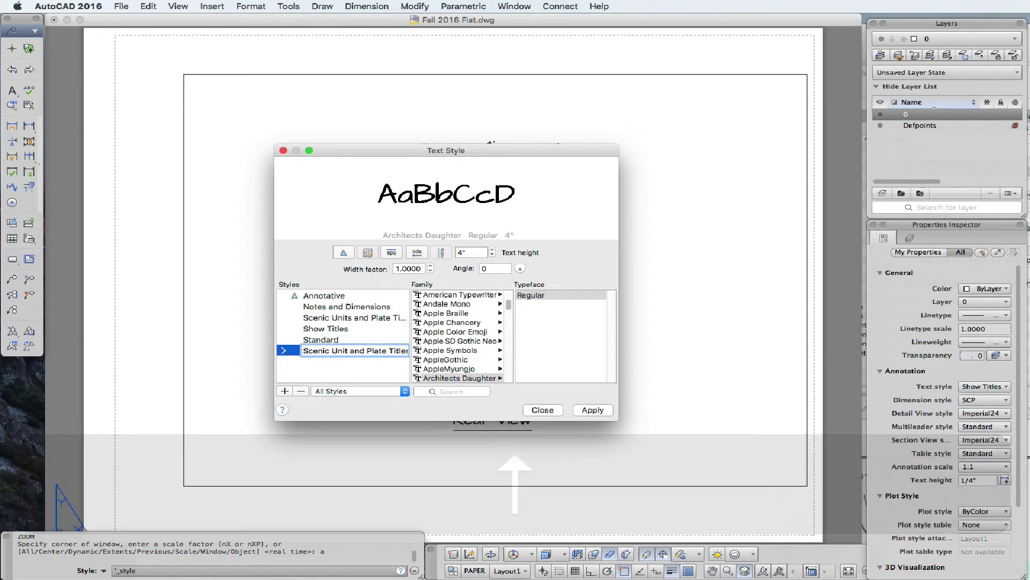
type("A")
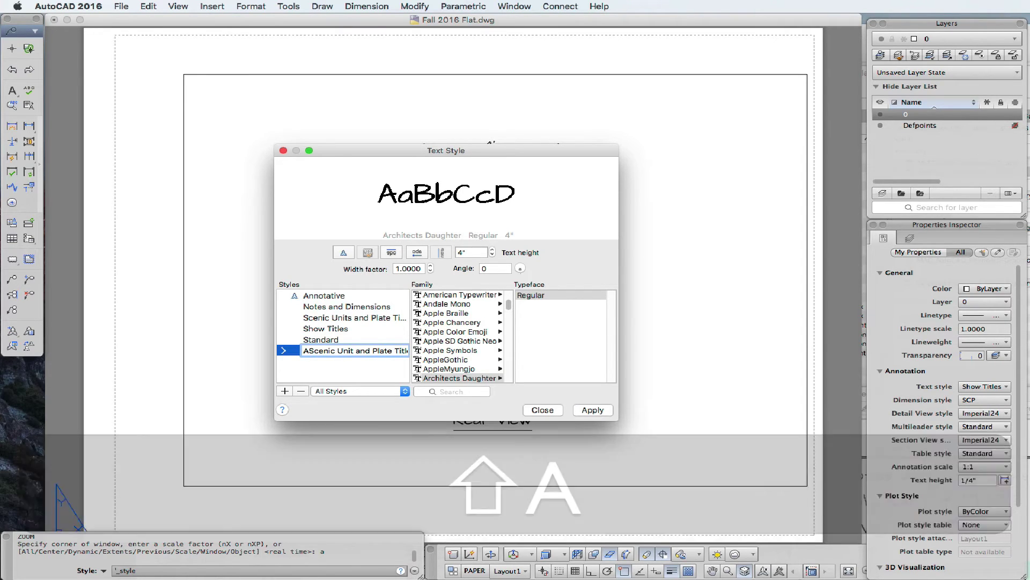
type("-")
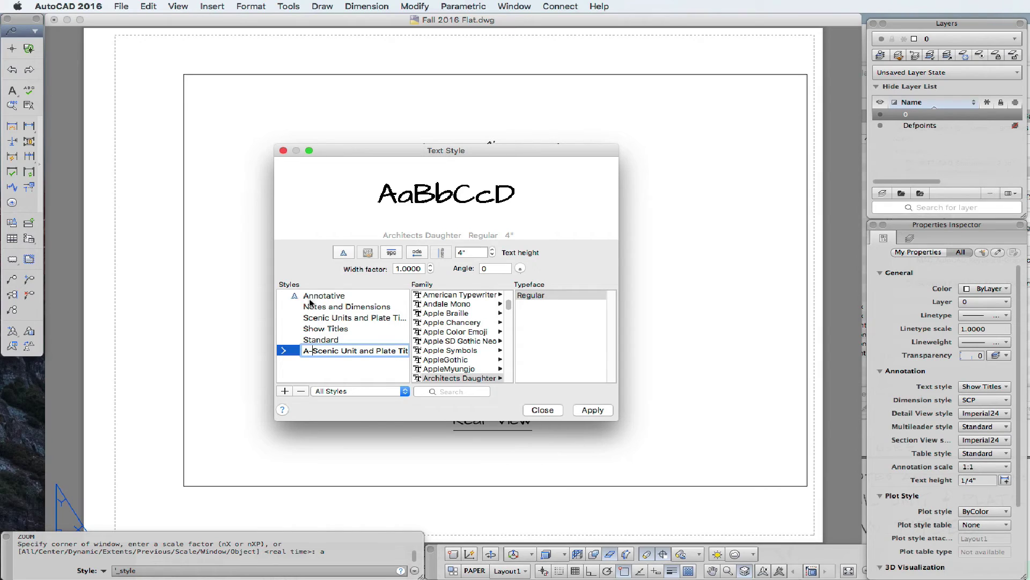
- Set the new style's text height to 3/16", make it annotative, and close the text style settings
left_click(470, 253)
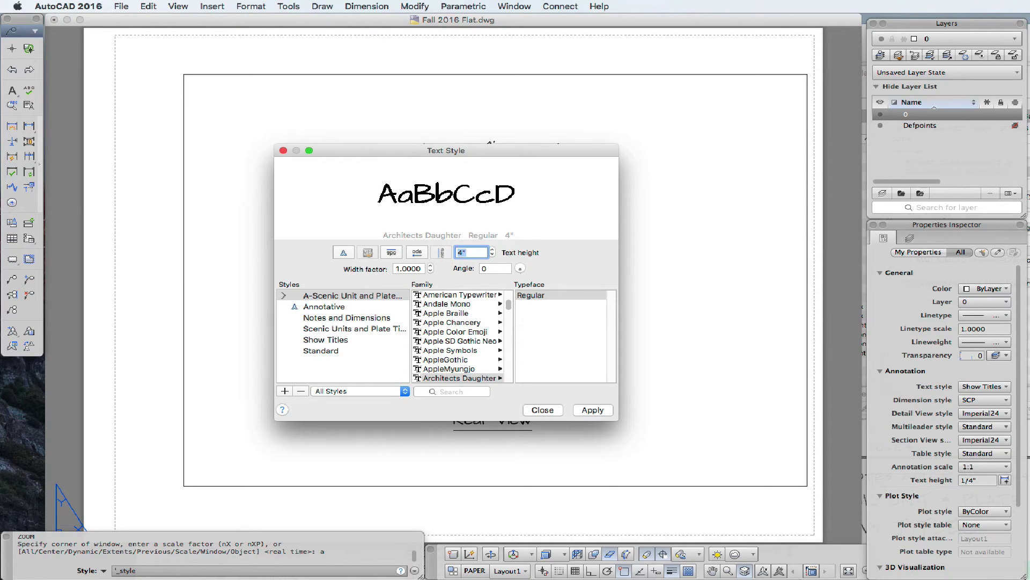
key("super+Tab")
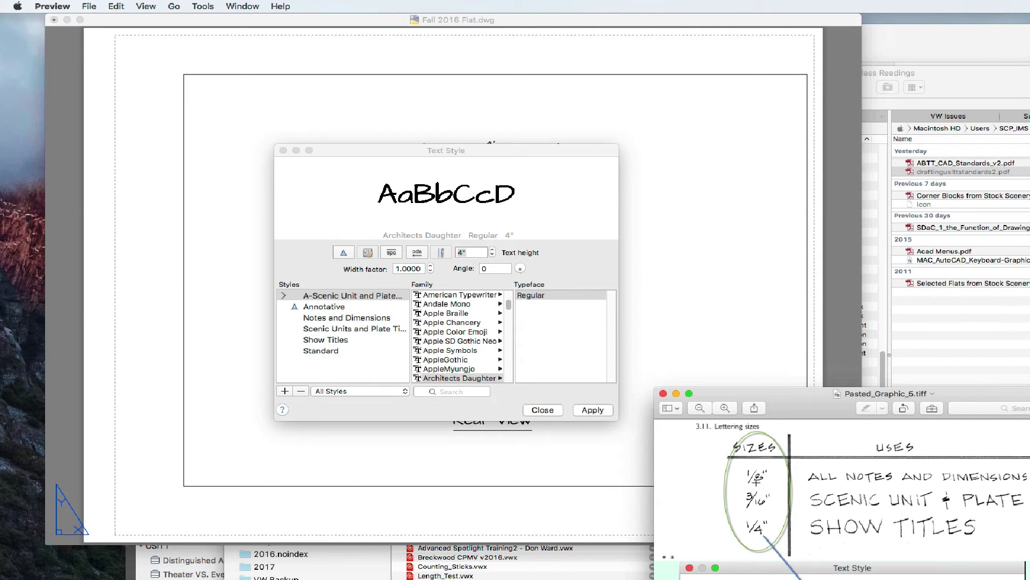
left_click(485, 255)
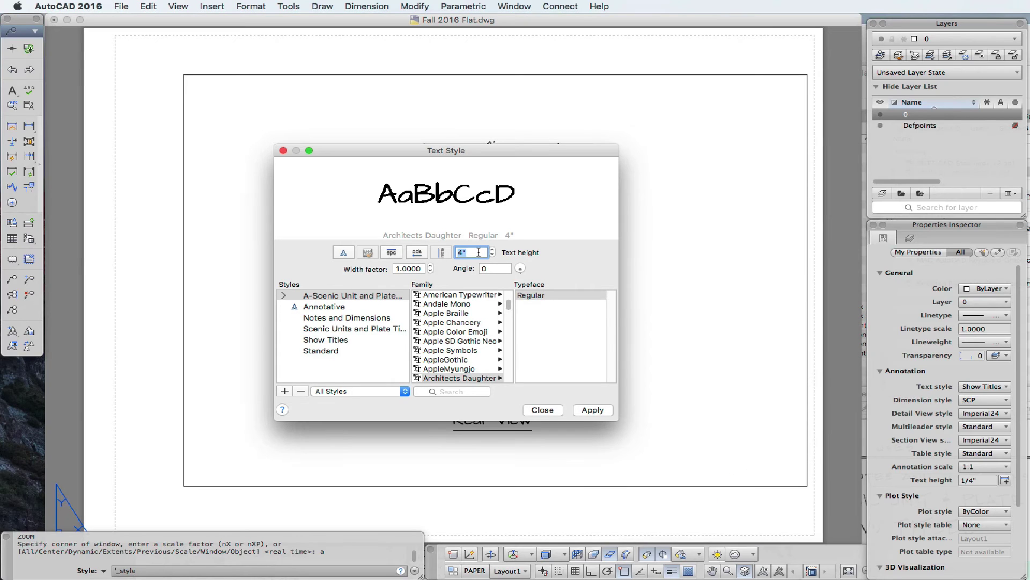
type("3/16")
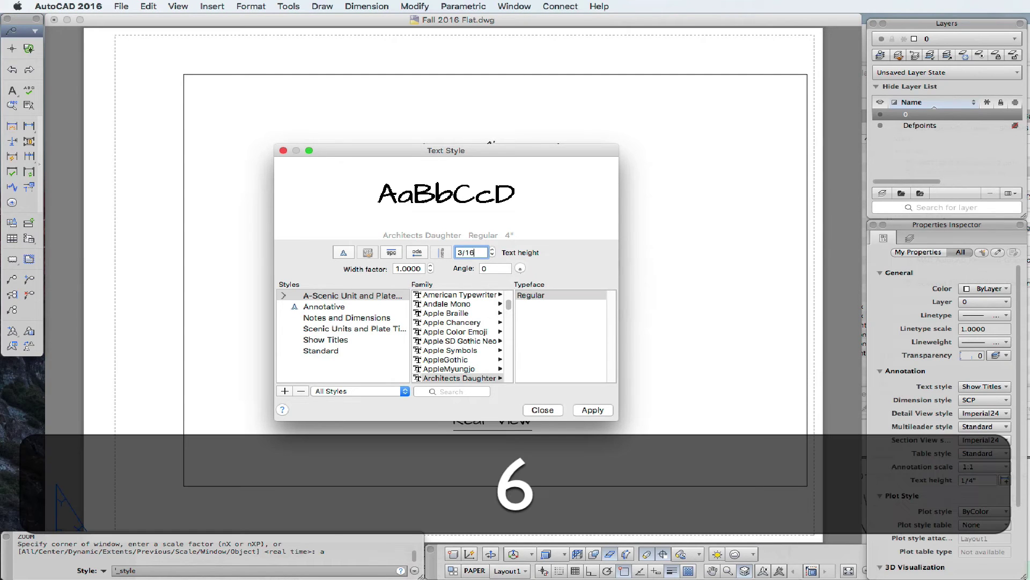
key("Tab")
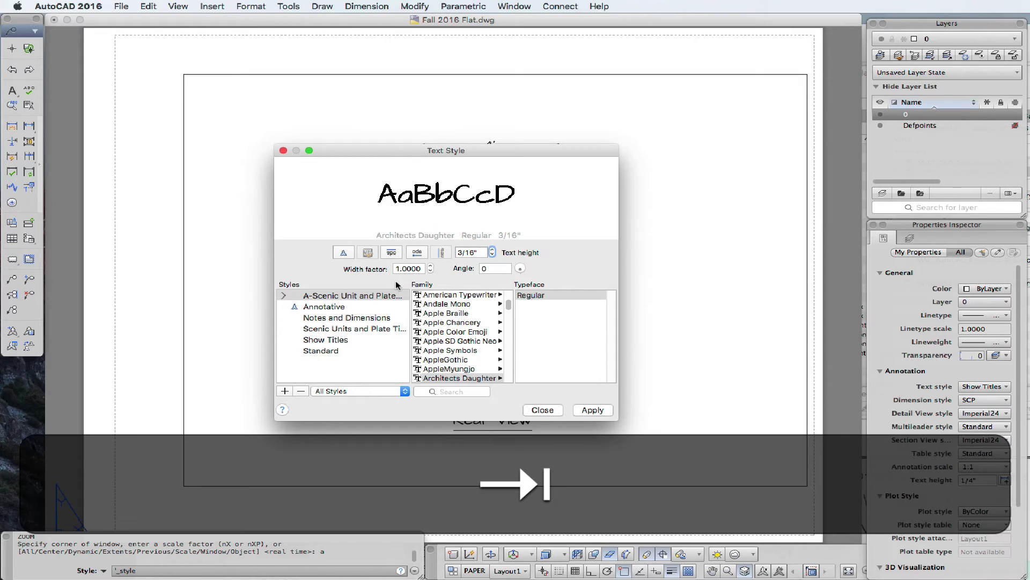
left_click(343, 252)
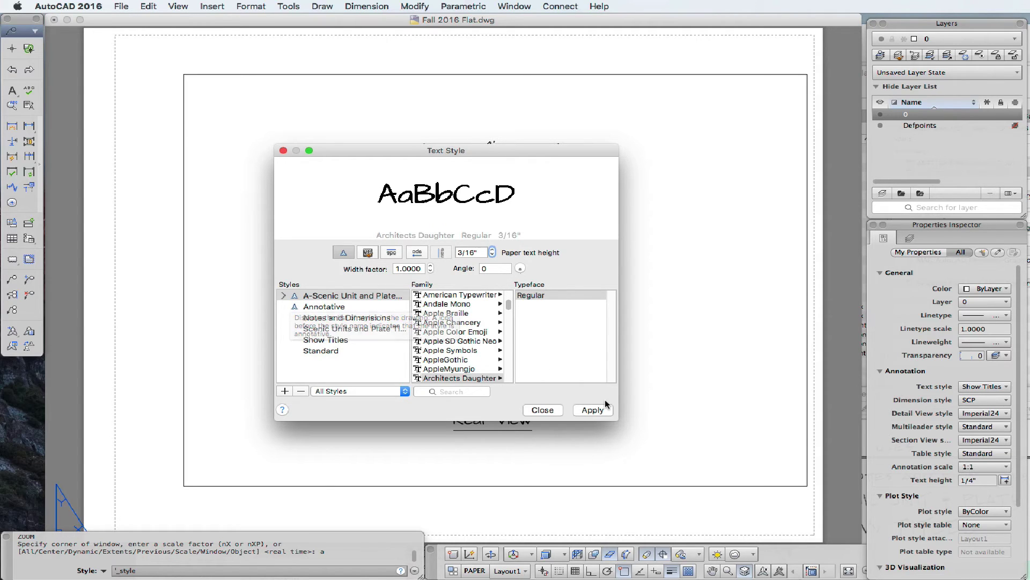
left_click(558, 410)
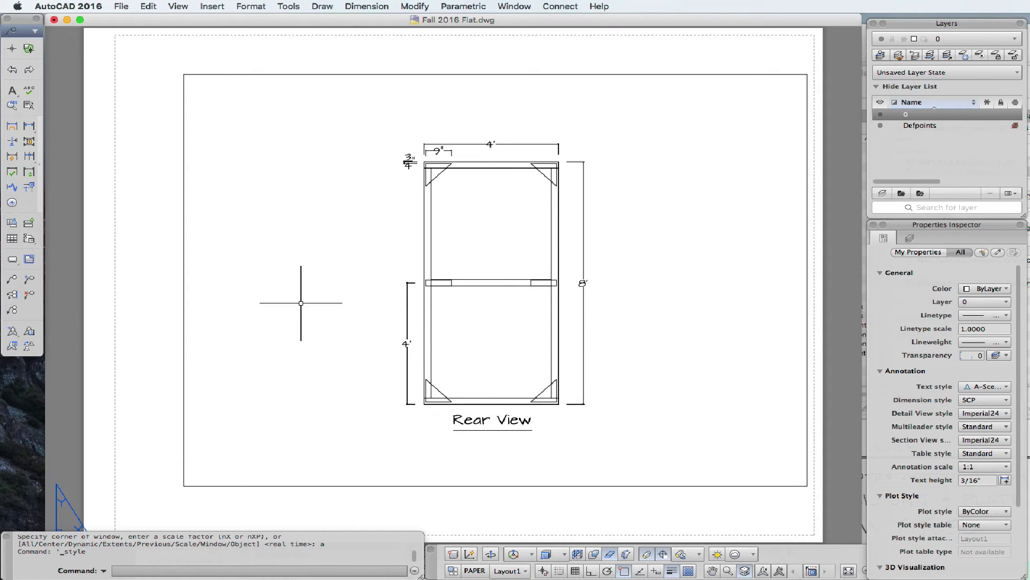
- Place the multiline note "This is 3/16" Tall" just below the Rear View title on the layout and save it
left_click(11, 91)
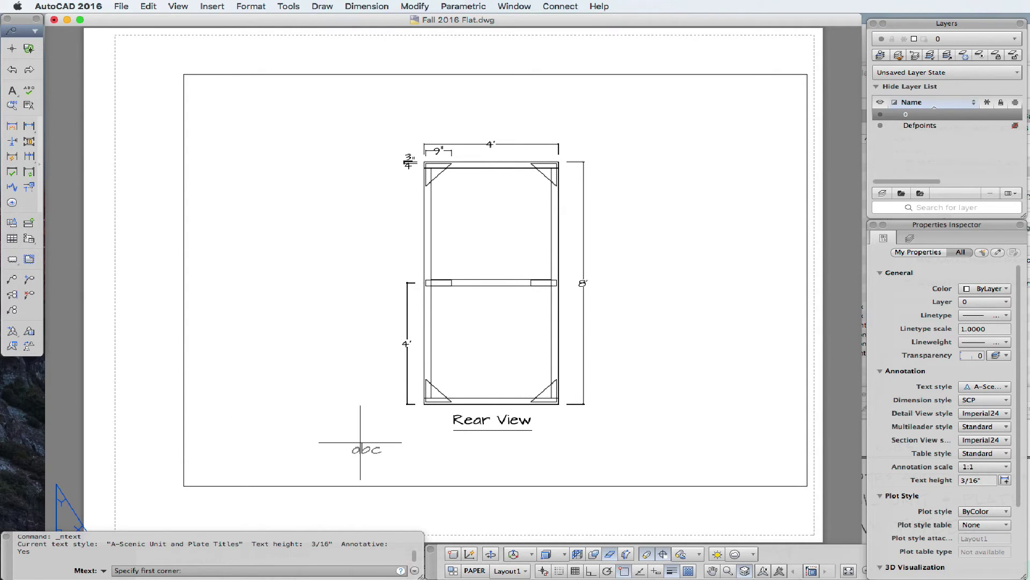
left_click(413, 461)
left_click(575, 432)
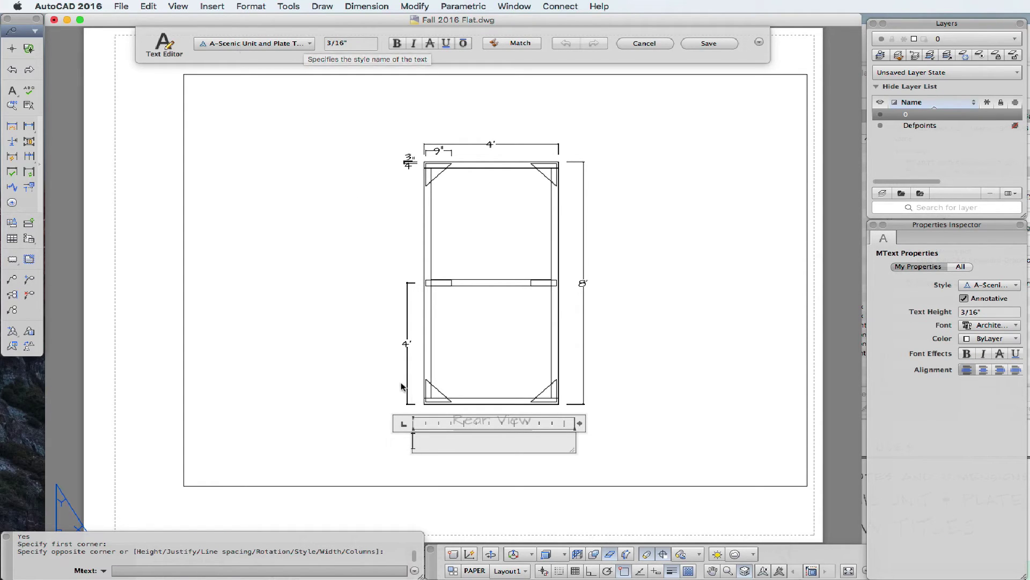
type("This s")
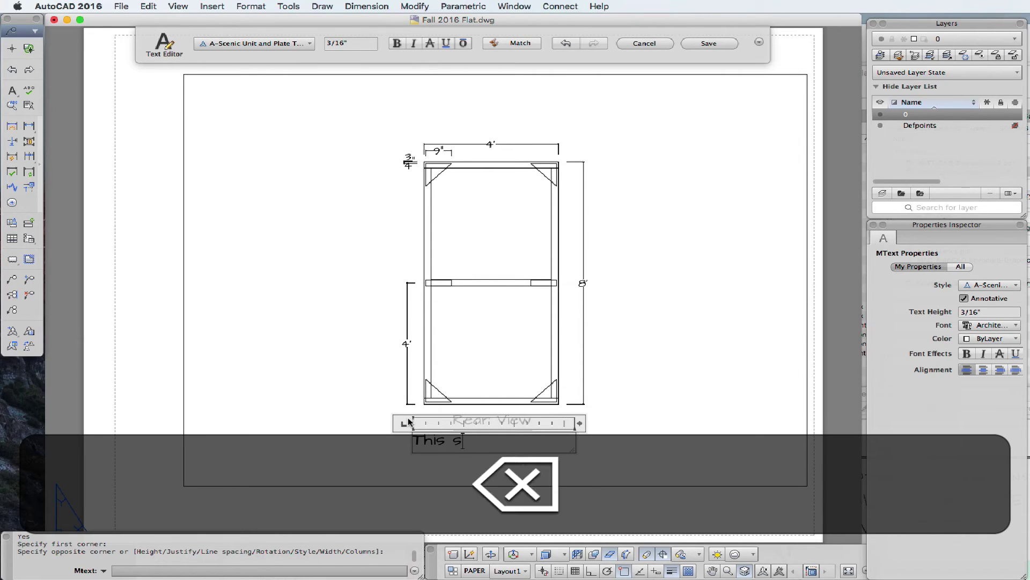
key("BackSpace")
type("is is")
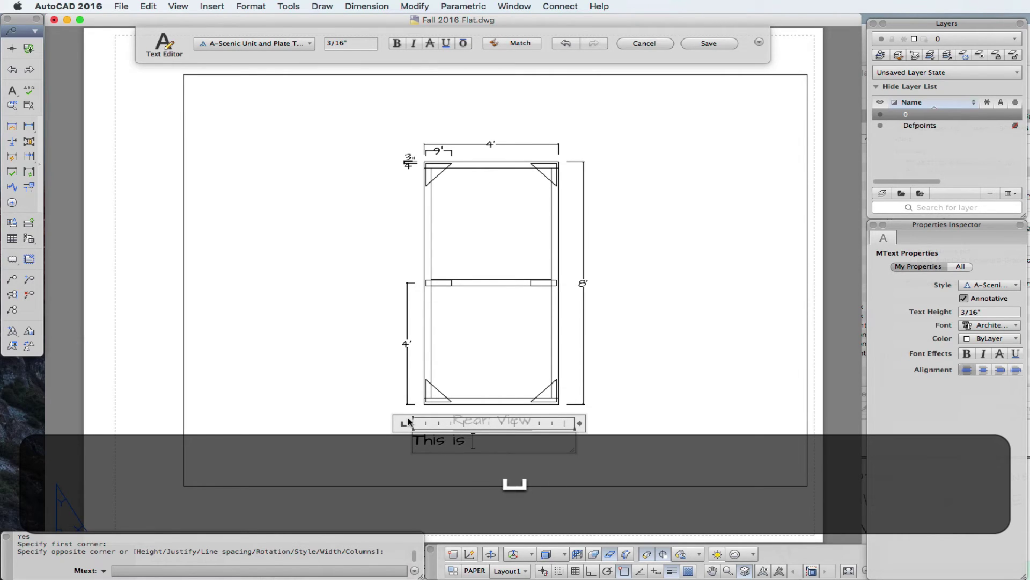
type("3/16")
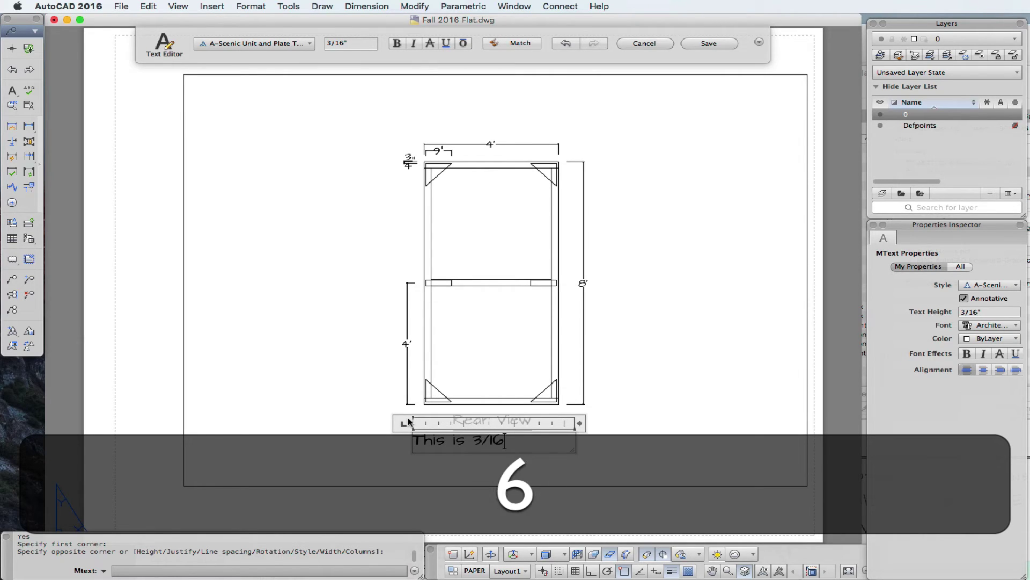
type("\"")
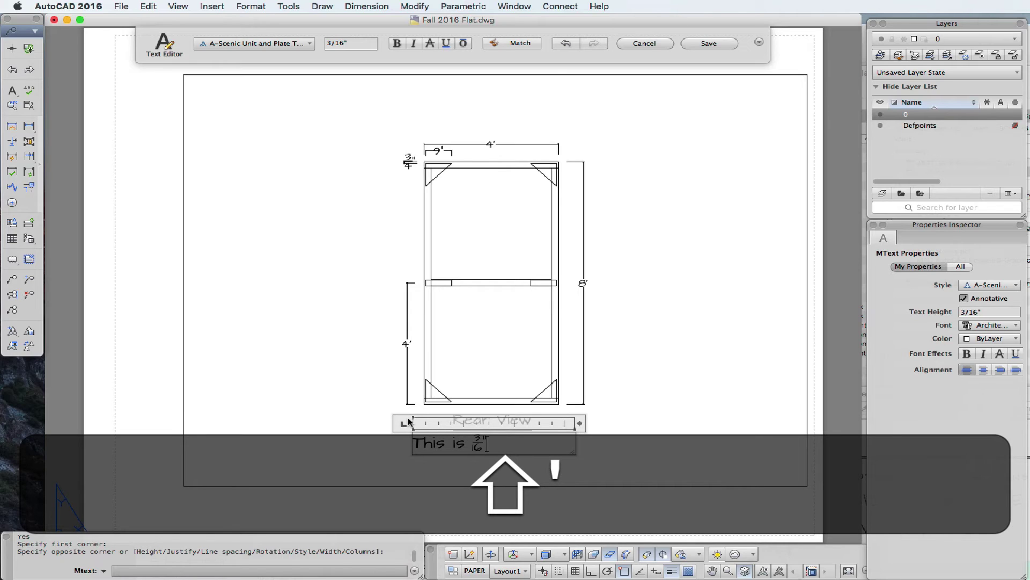
type(" Ta")
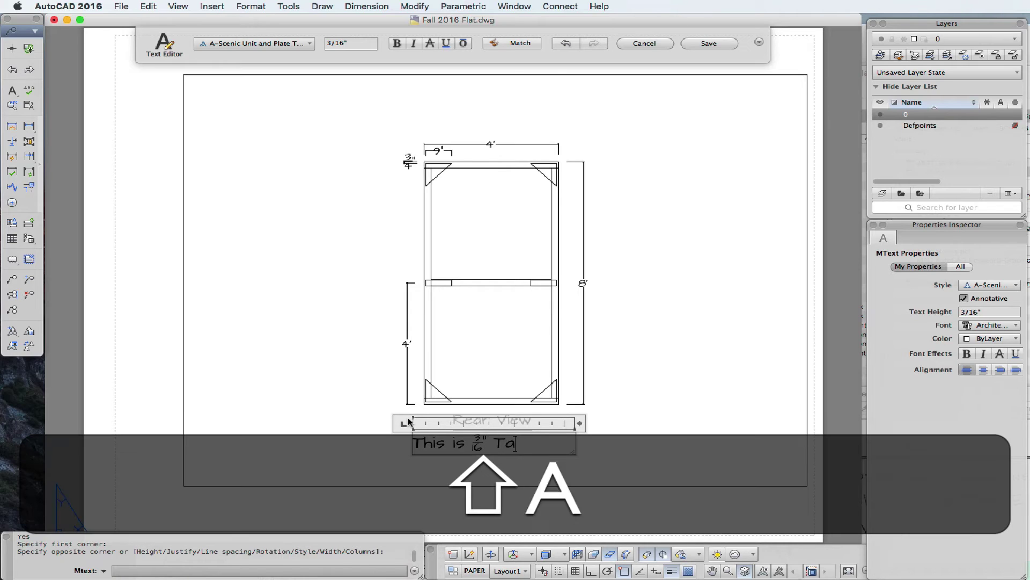
type("ll")
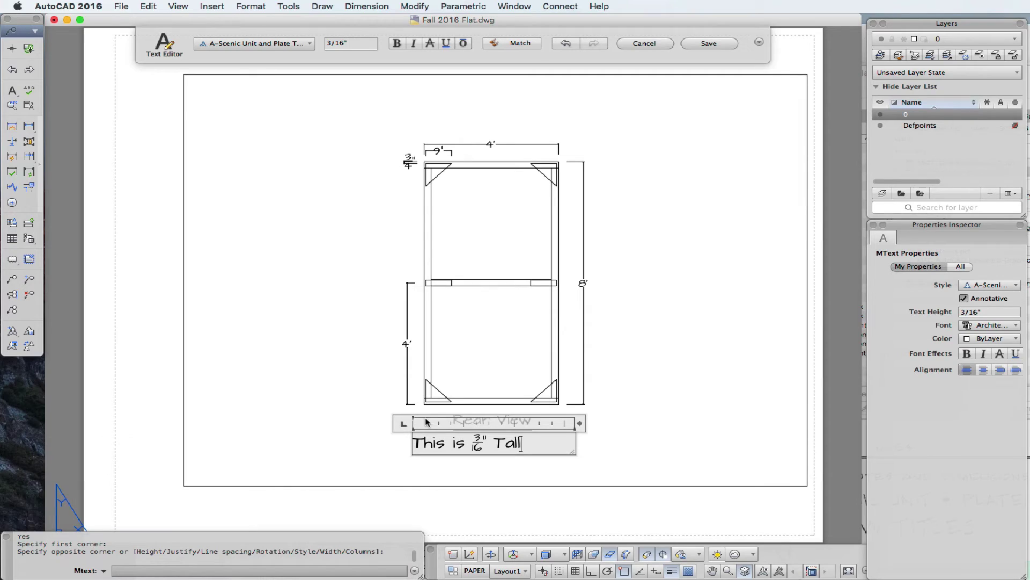
left_click(709, 45)
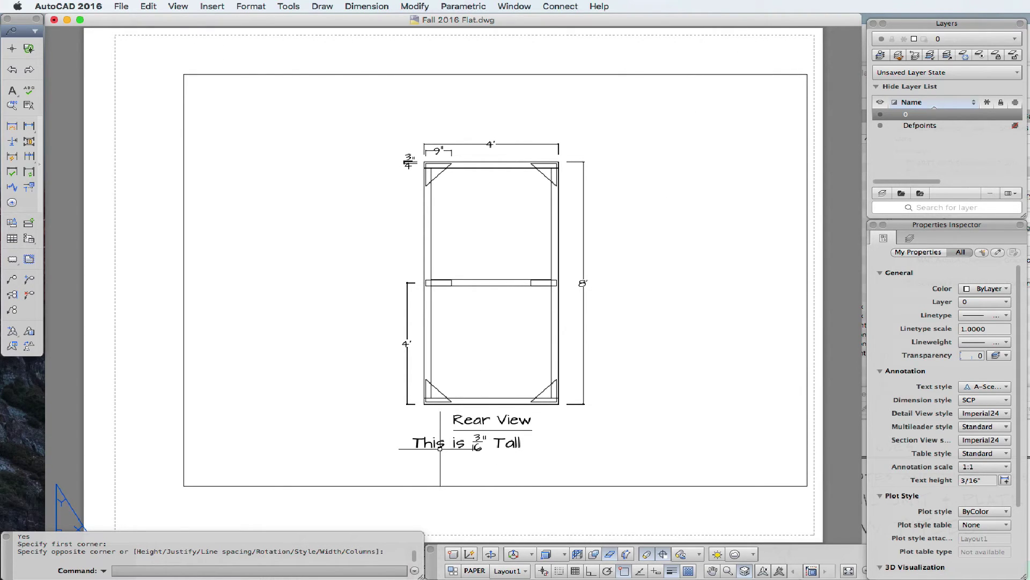
- Move the 3/16" sample note up beside the end of the Rear View title for comparison
left_click(420, 441)
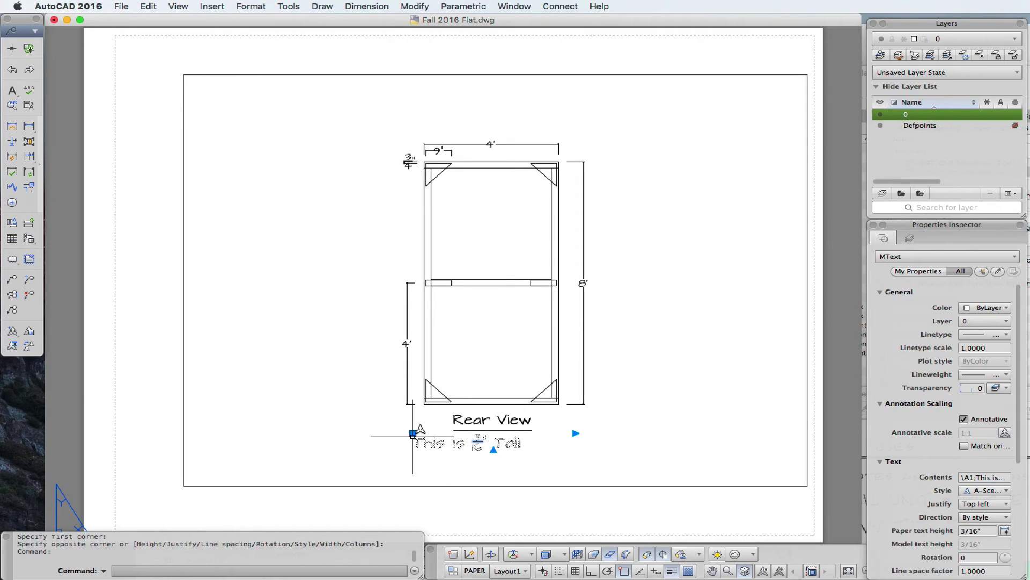
left_click(412, 433)
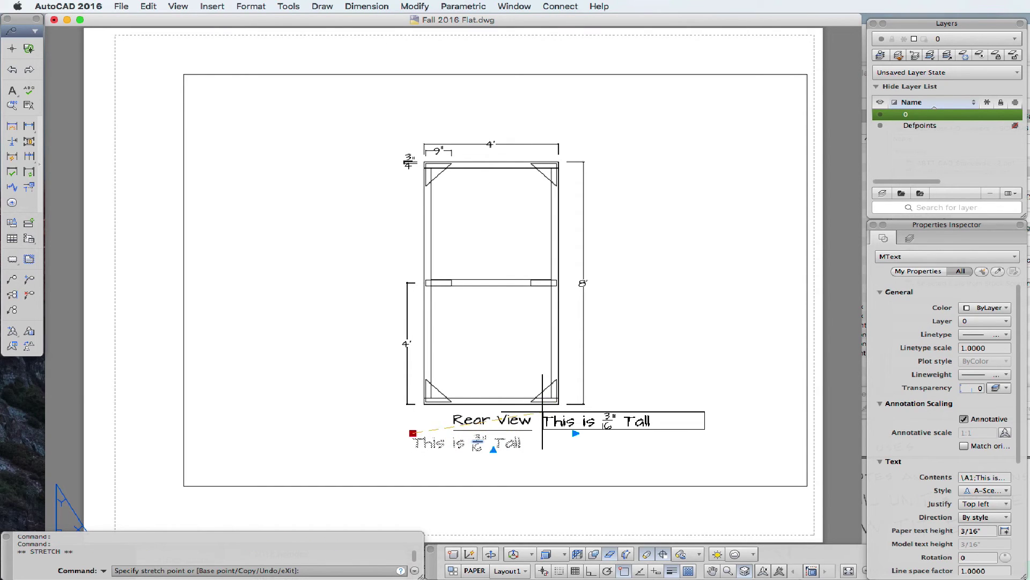
left_click(541, 412)
- Underline the whole text of the 3/16" sample note and save the edit
double_click(573, 422)
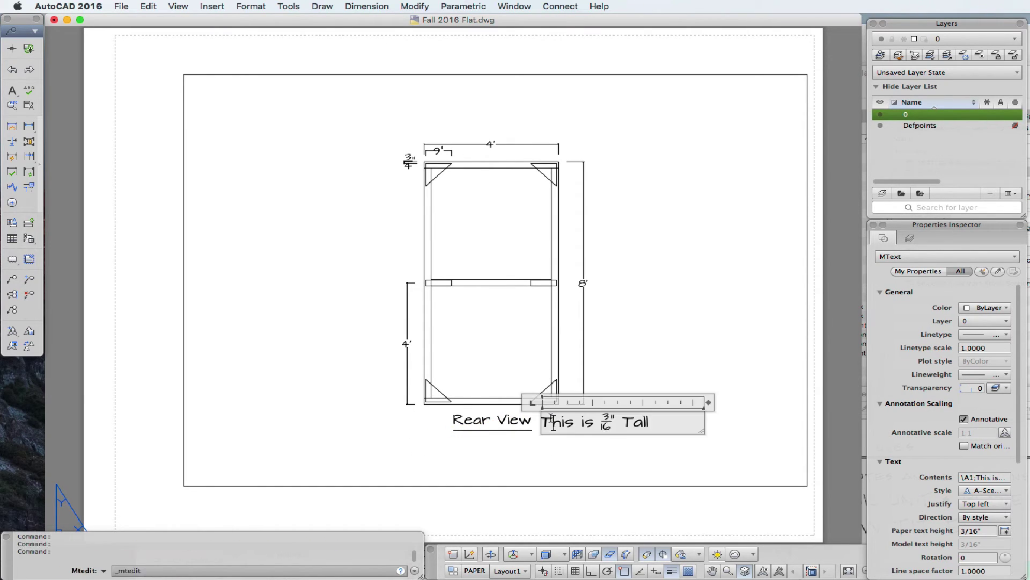
left_click_drag(657, 423, 522, 420)
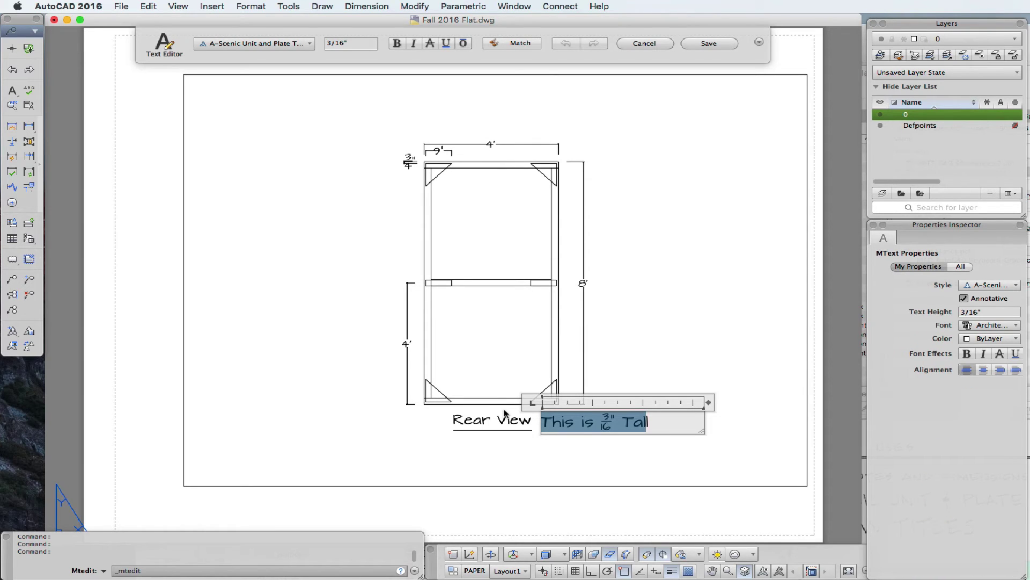
left_click_drag(672, 416, 511, 388)
left_click(442, 44)
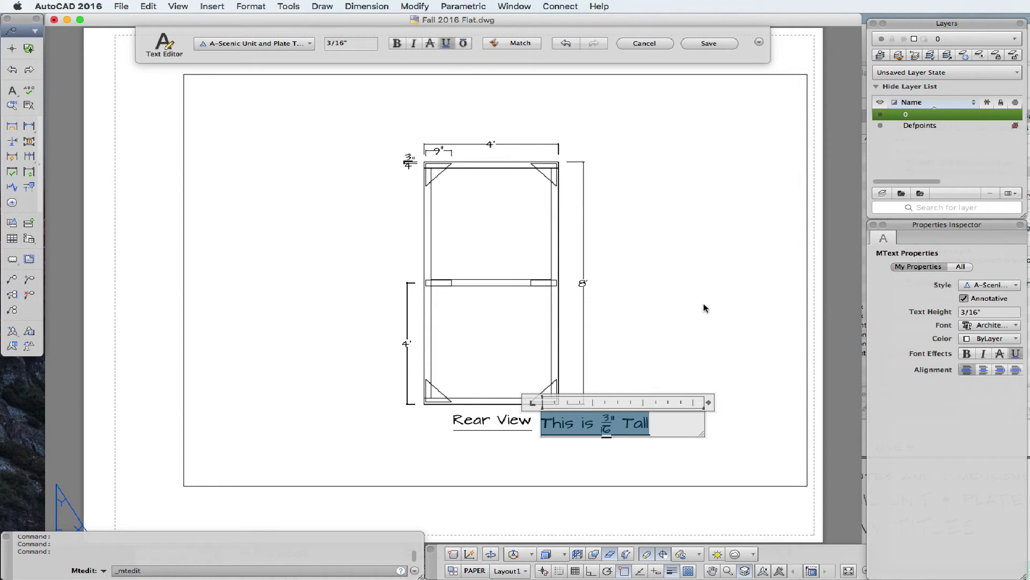
left_click(698, 43)
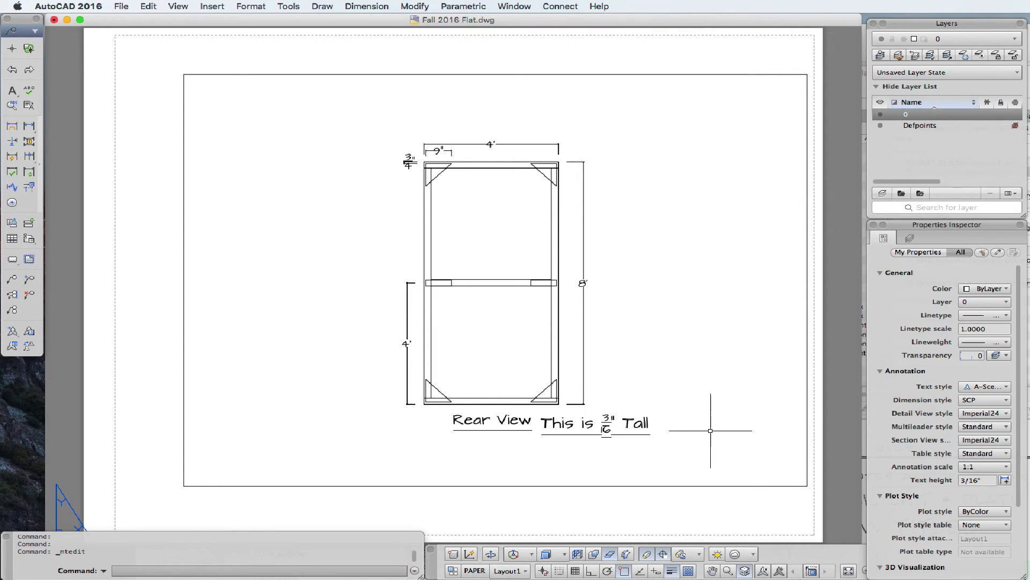
- Adjust the underlined sample note's position to line it up with the Rear View title, and deselect it
left_click(563, 421)
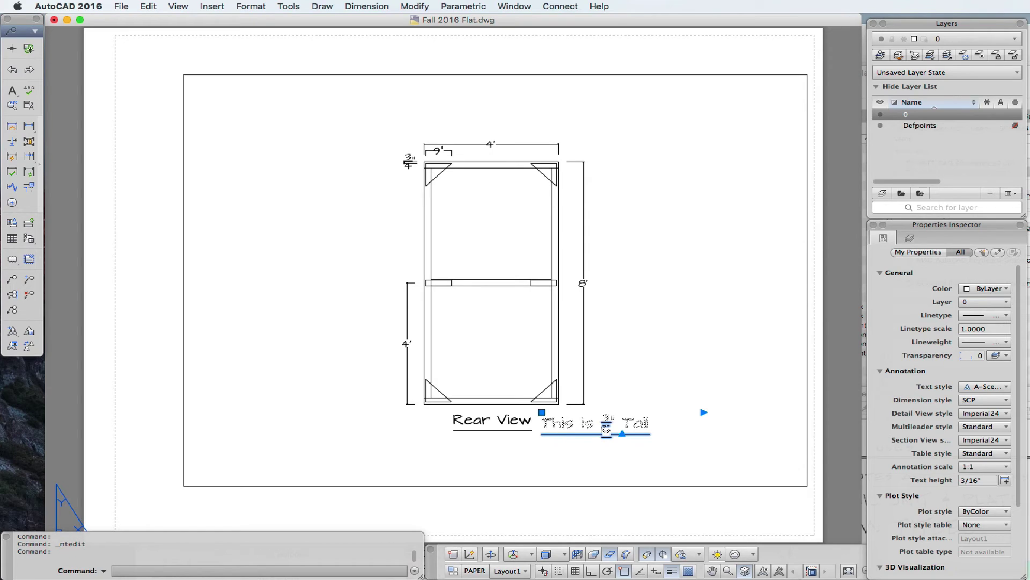
left_click(542, 412)
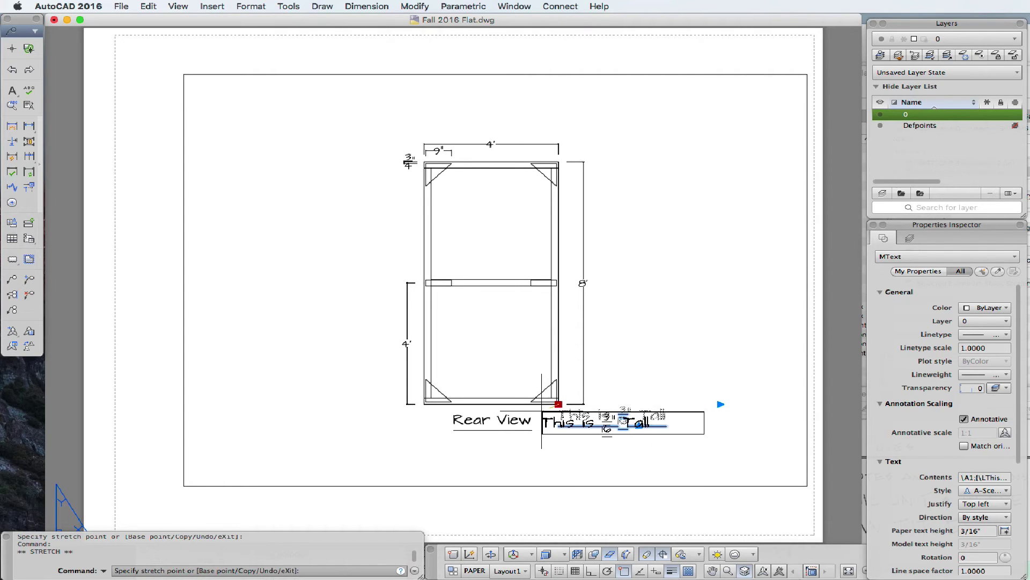
left_click(541, 411)
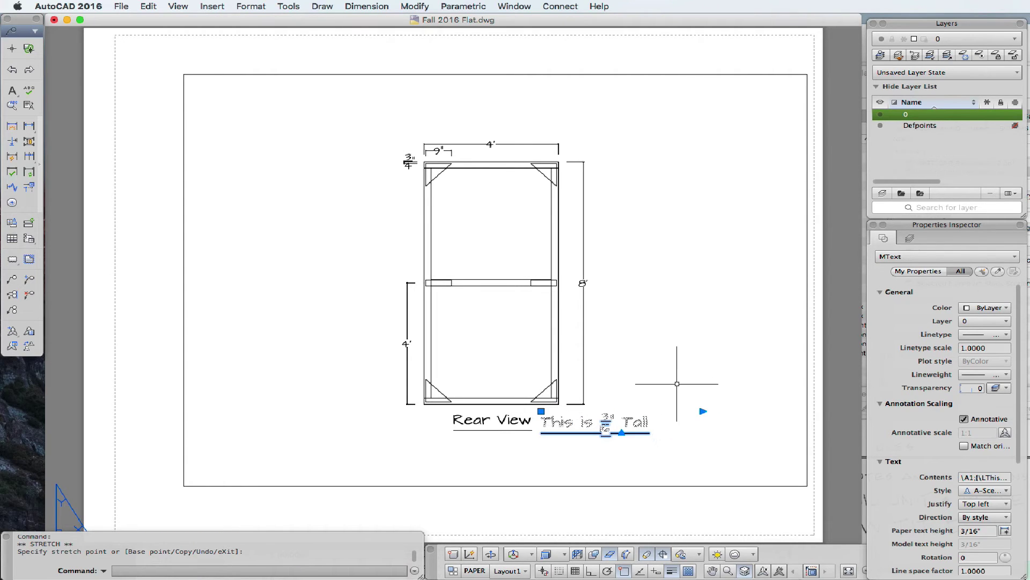
key("Escape")
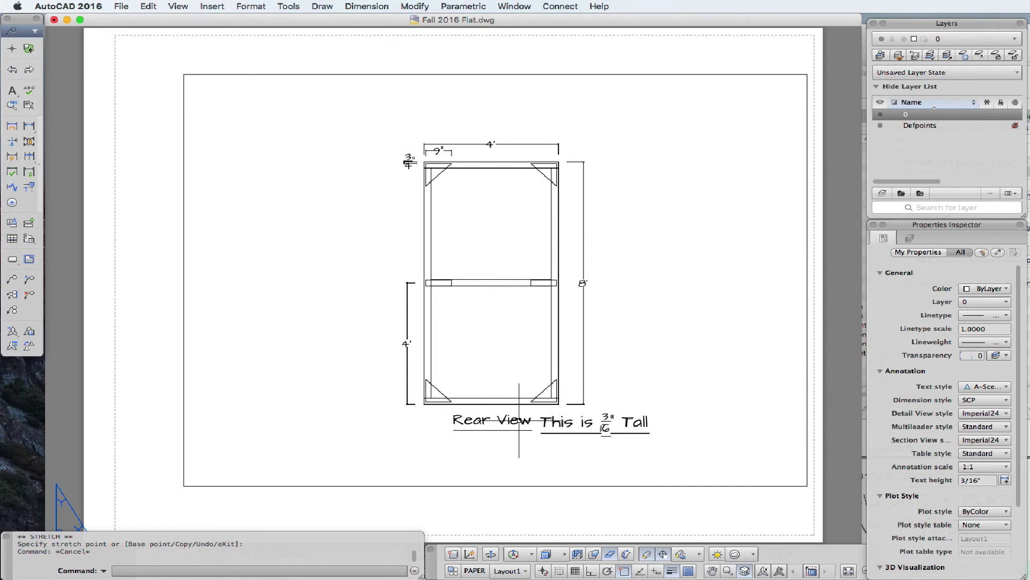
- Make the Show Titles text style annotative, rename it A-Show Titles, and apply the changes
left_click(628, 421)
key("Escape")
left_click(252, 7)
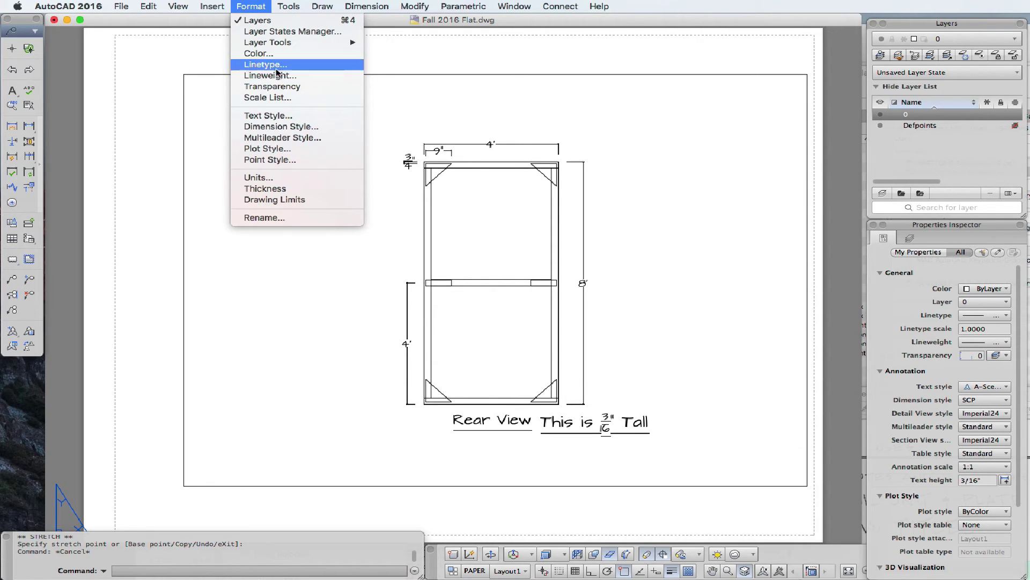
left_click(268, 116)
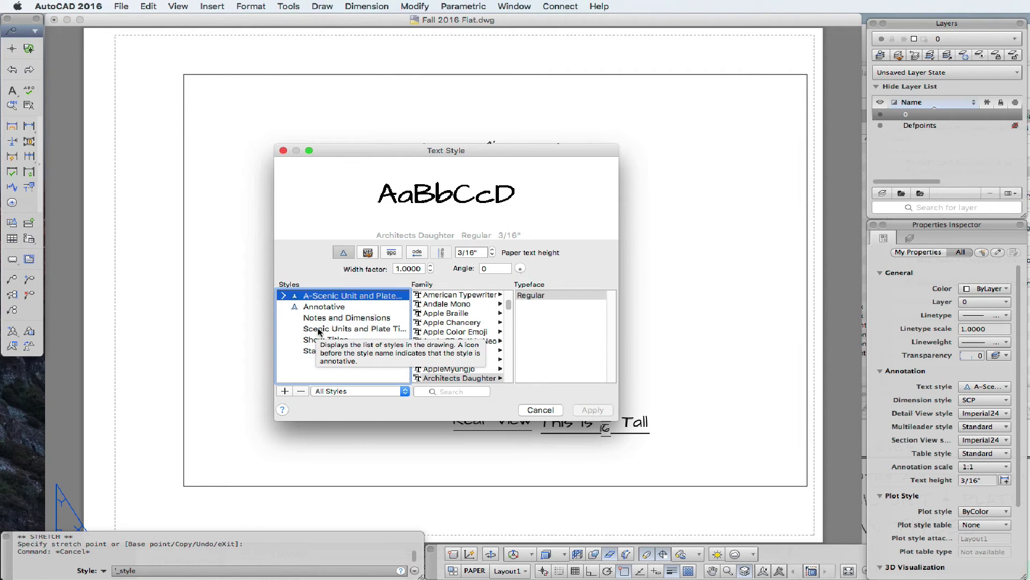
left_click(319, 339)
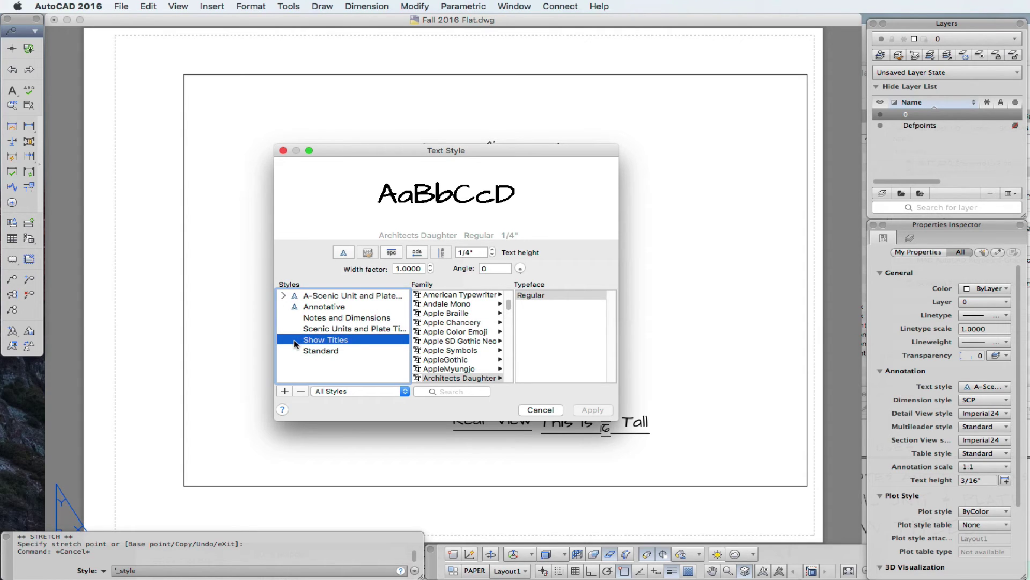
left_click(344, 252)
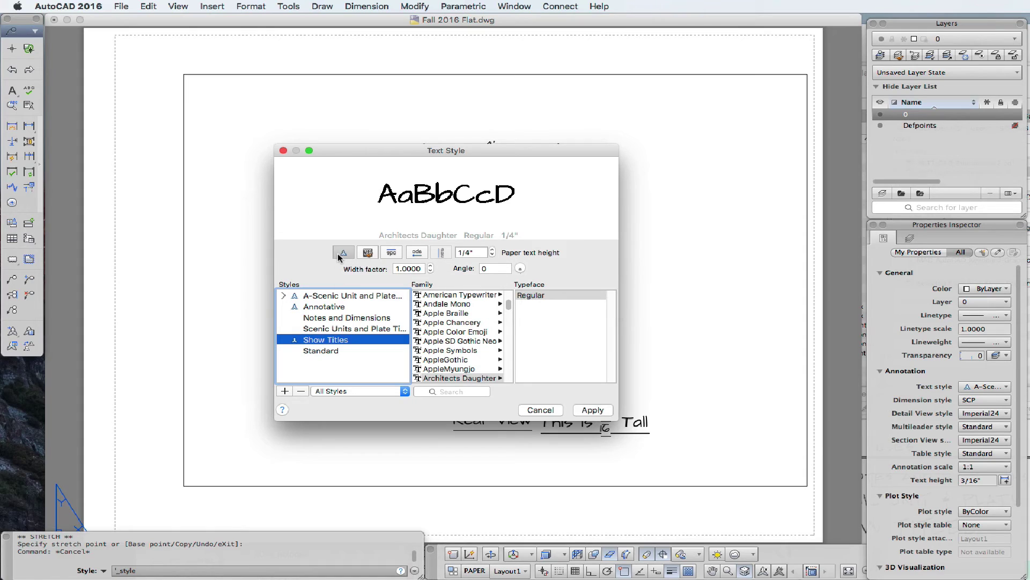
double_click(322, 339)
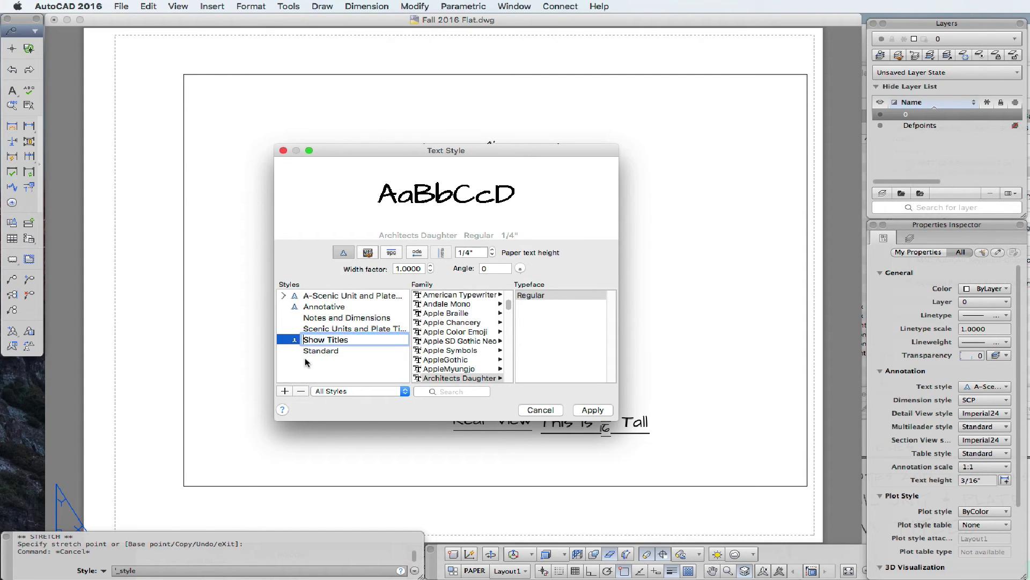
type("A-")
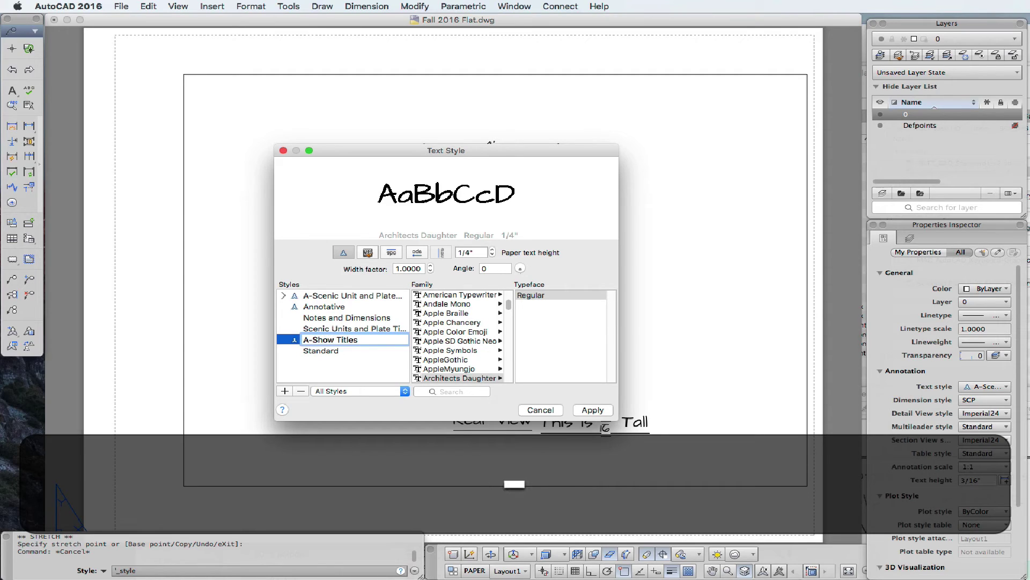
left_click(585, 409)
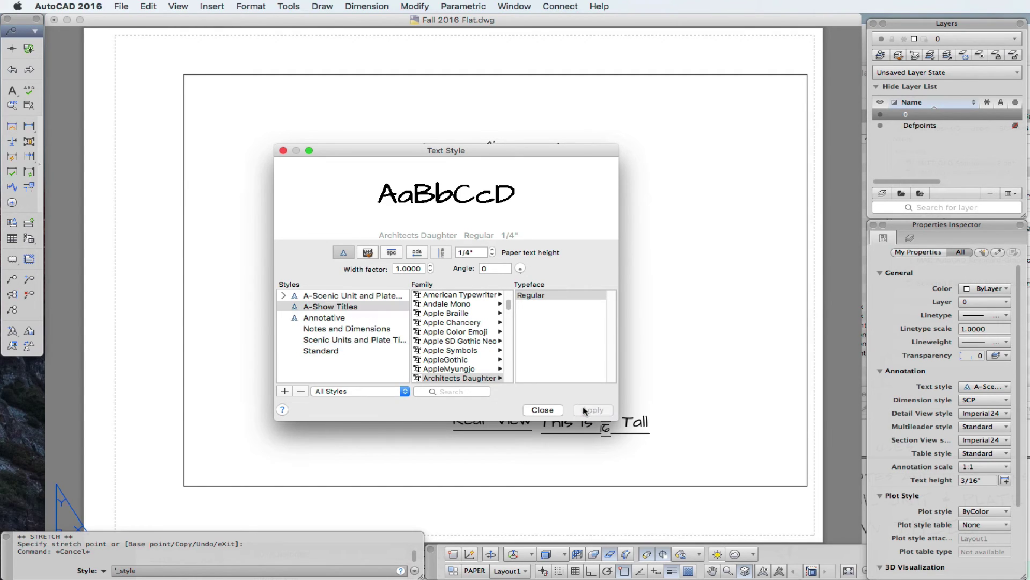
left_click(542, 409)
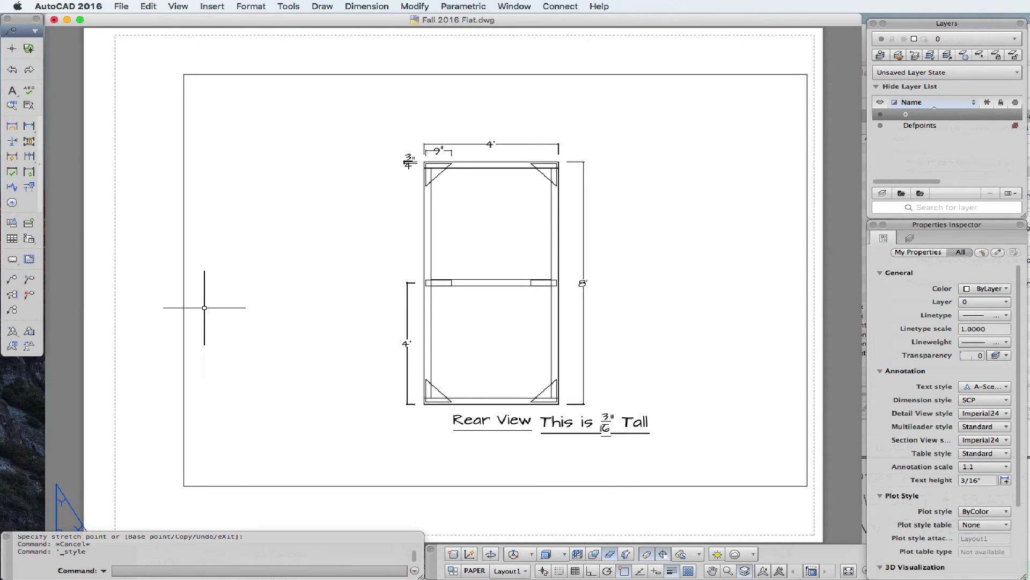
- Place the multiline text "Flat Drawing" in the A-Show Titles style at the viewport's lower edge on the layout and save it
left_click(14, 90)
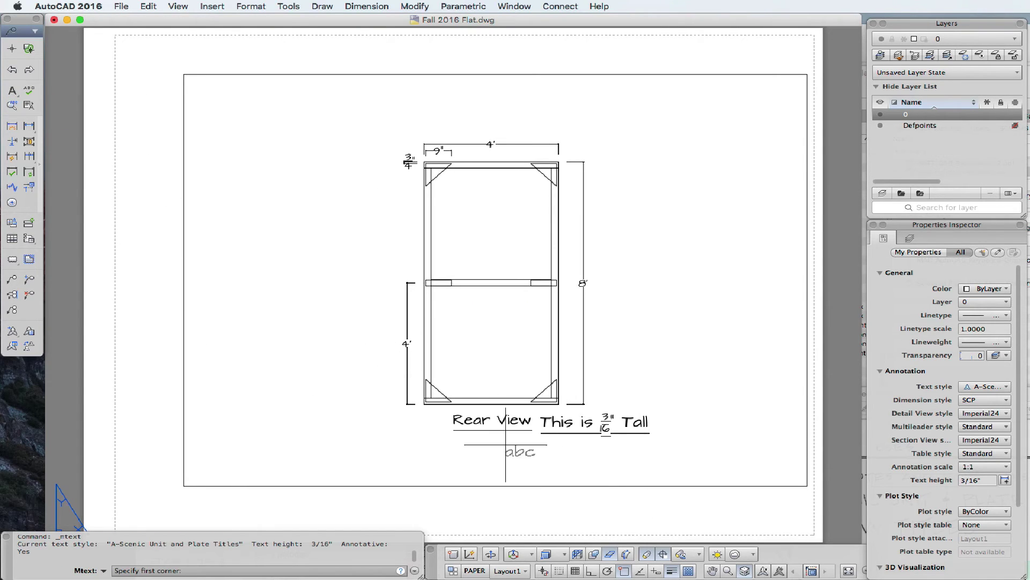
left_click(495, 486)
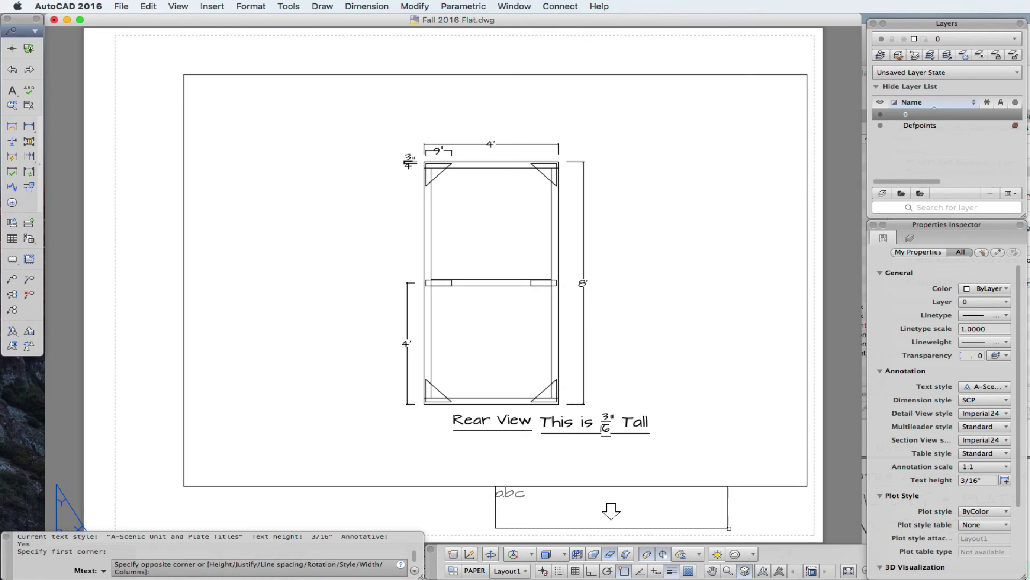
left_click(732, 531)
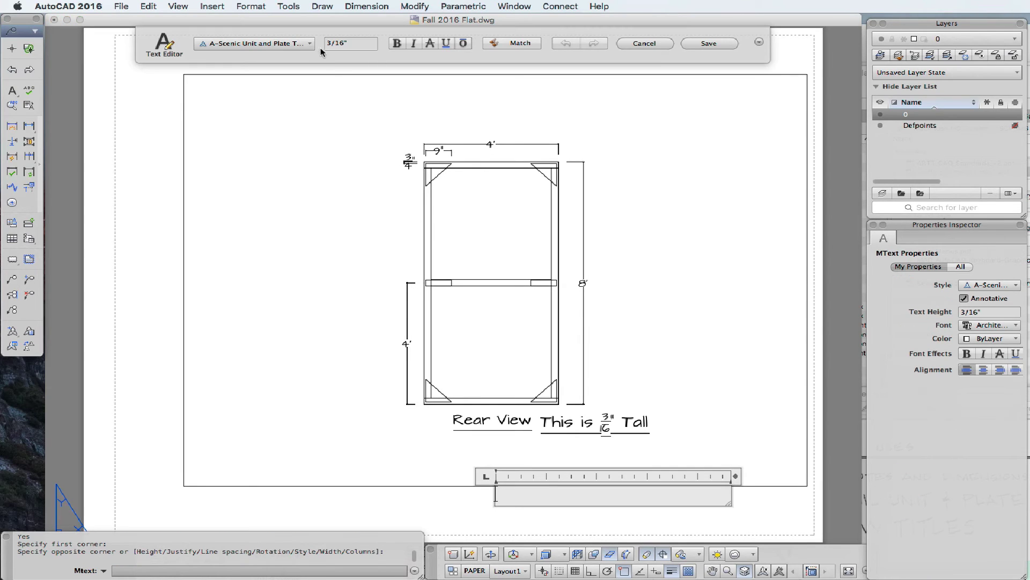
left_click(310, 44)
left_click(261, 74)
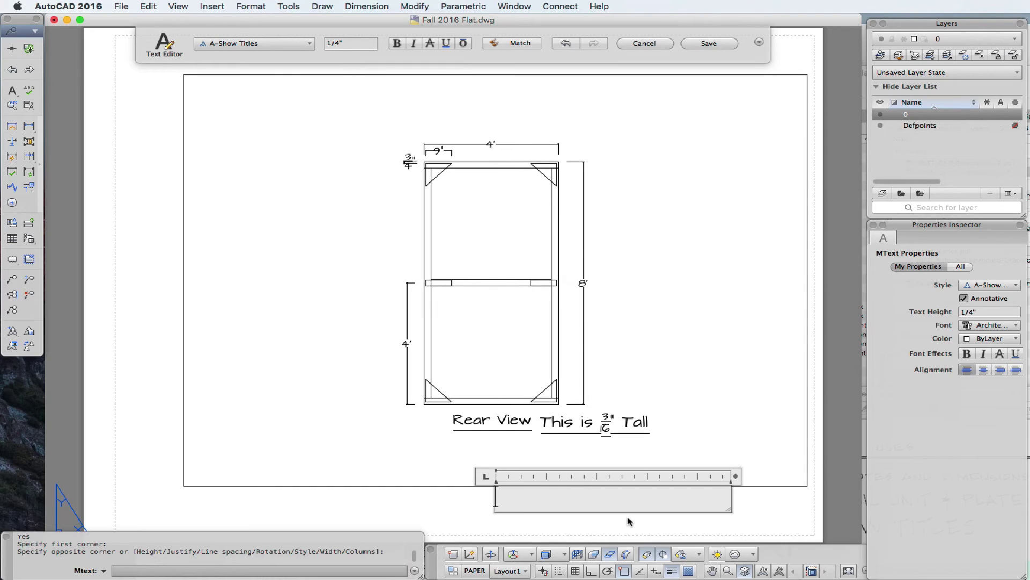
type("Flat D")
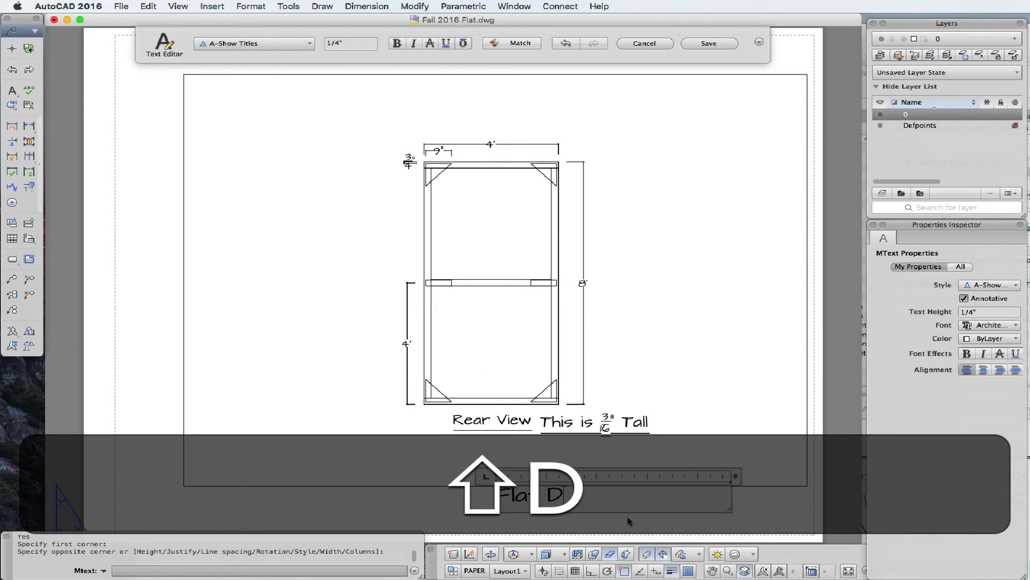
type("rawing")
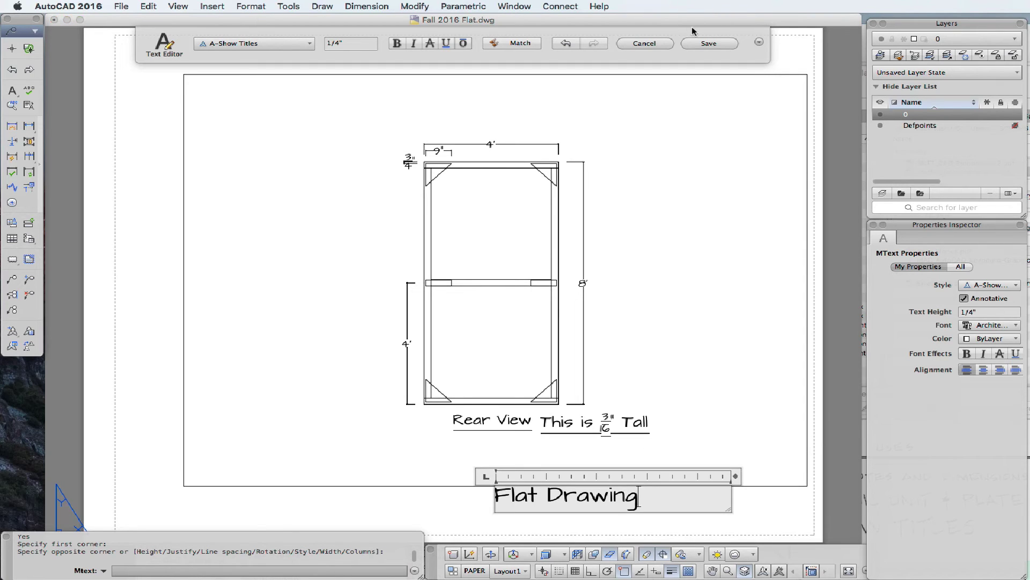
left_click(701, 44)
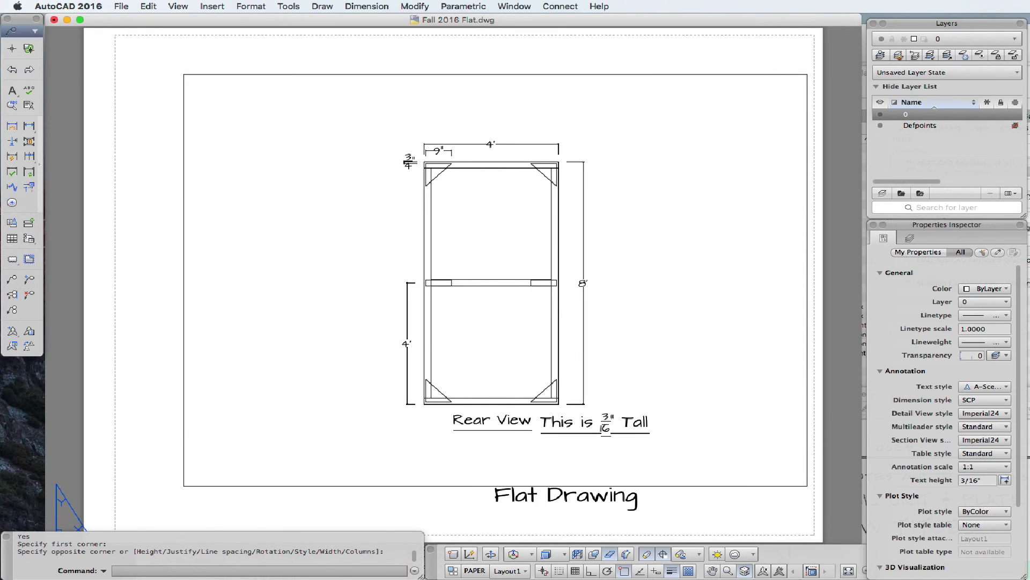
- Move the Flat Drawing title down and to the right, clear of the viewport's lower border, and deselect it
left_click(554, 500)
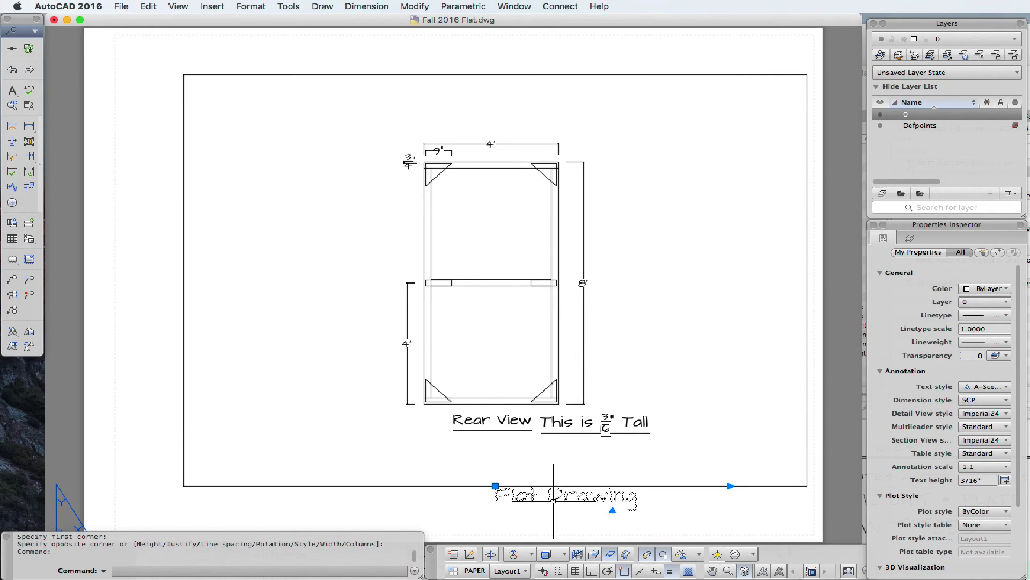
left_click(495, 485)
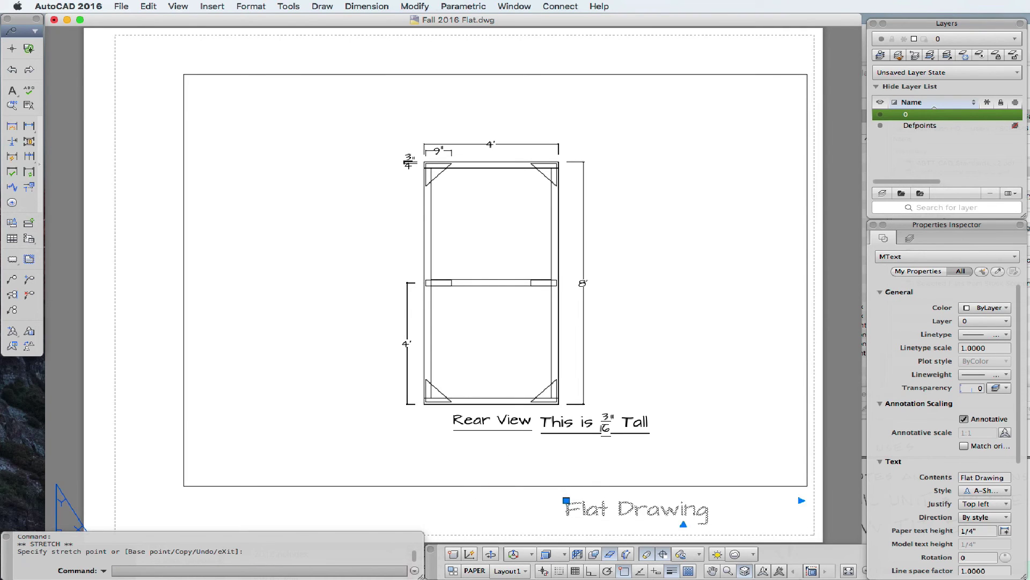
key("Escape")
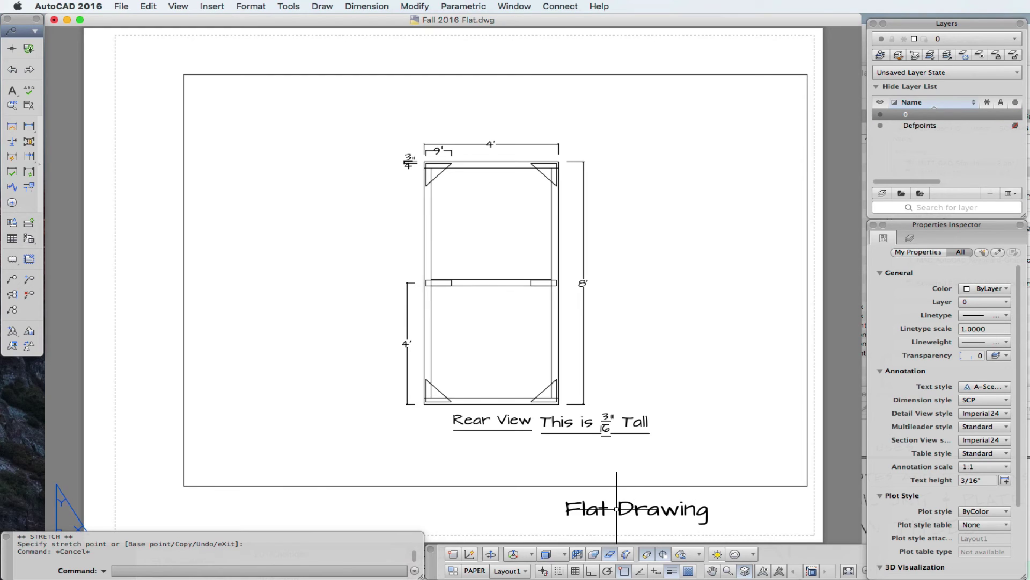
- Check in model space which annotations appear there, and return to Layout1
left_click(454, 570)
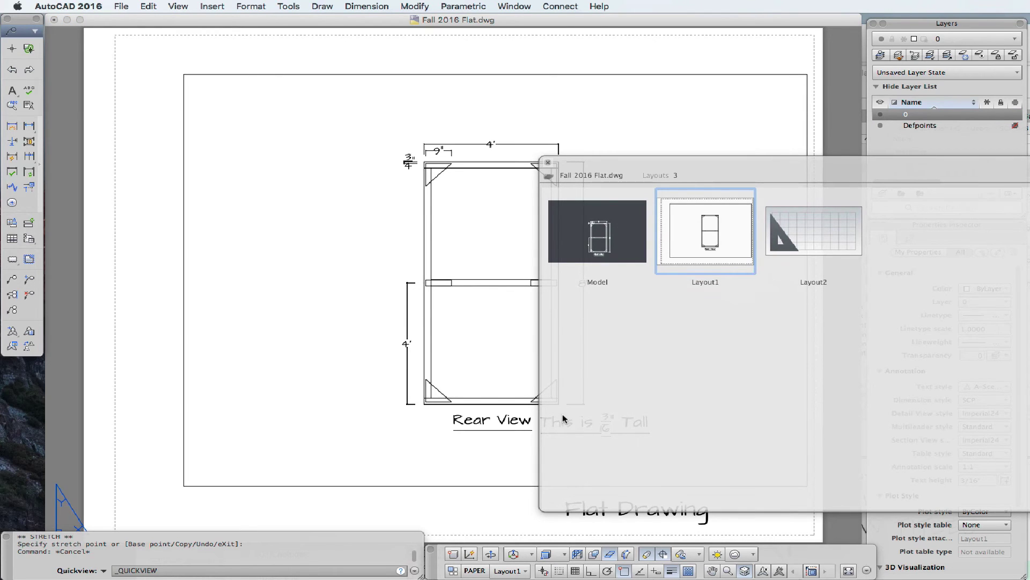
left_click(605, 230)
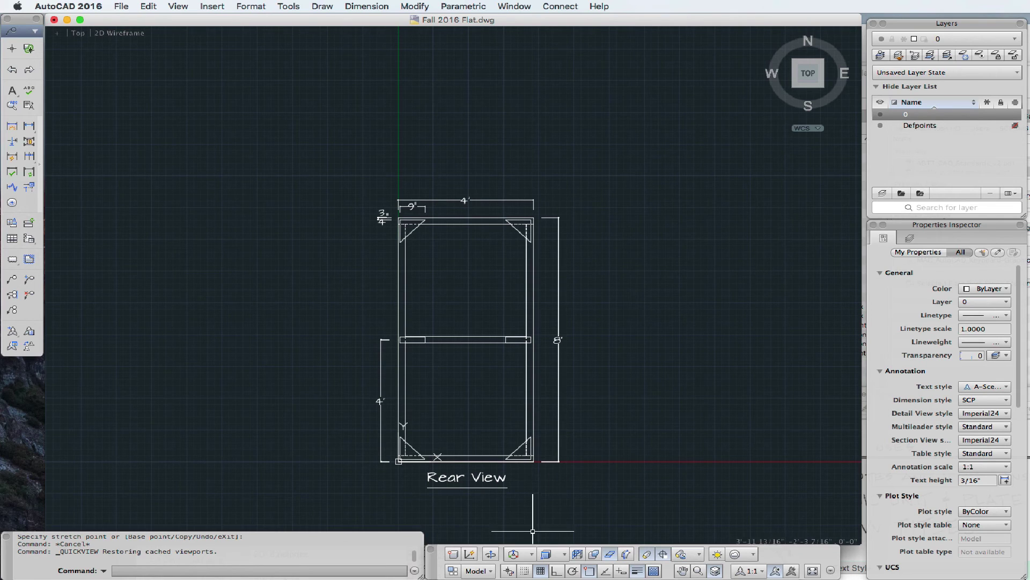
left_click(453, 570)
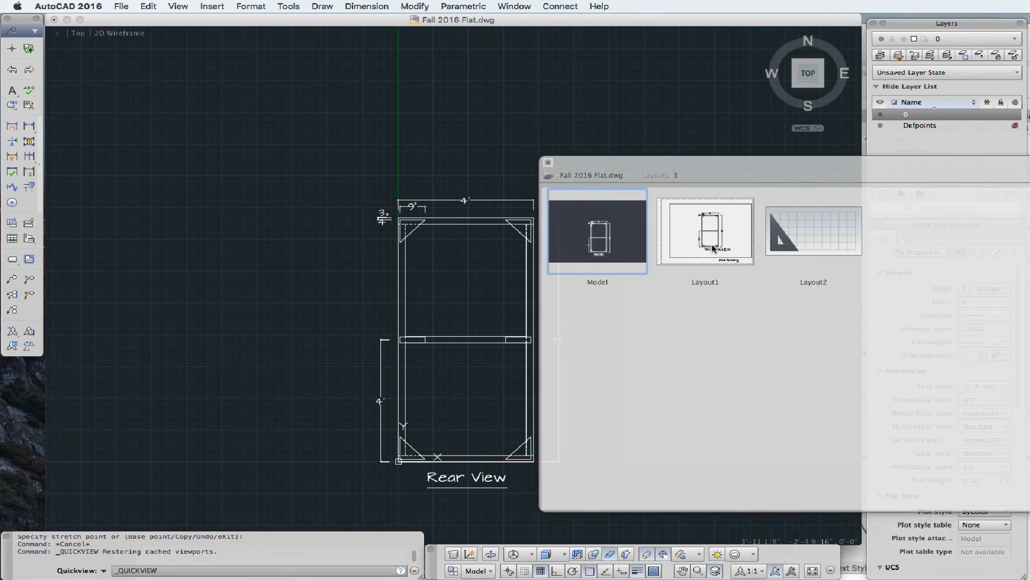
left_click(714, 248)
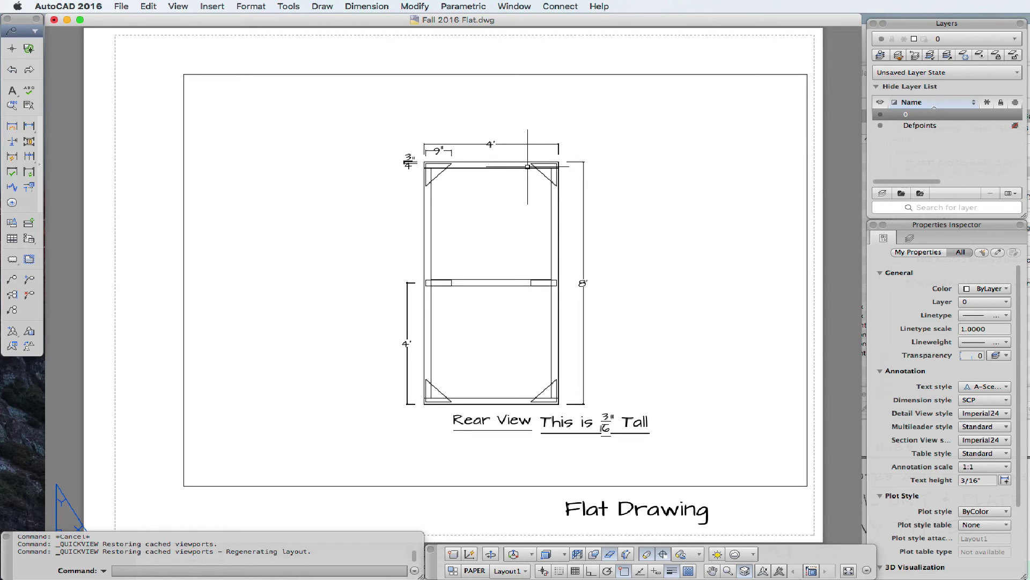
- Add a linear dimension in paper space across the full width of the flat's bottom edge
left_click(27, 127)
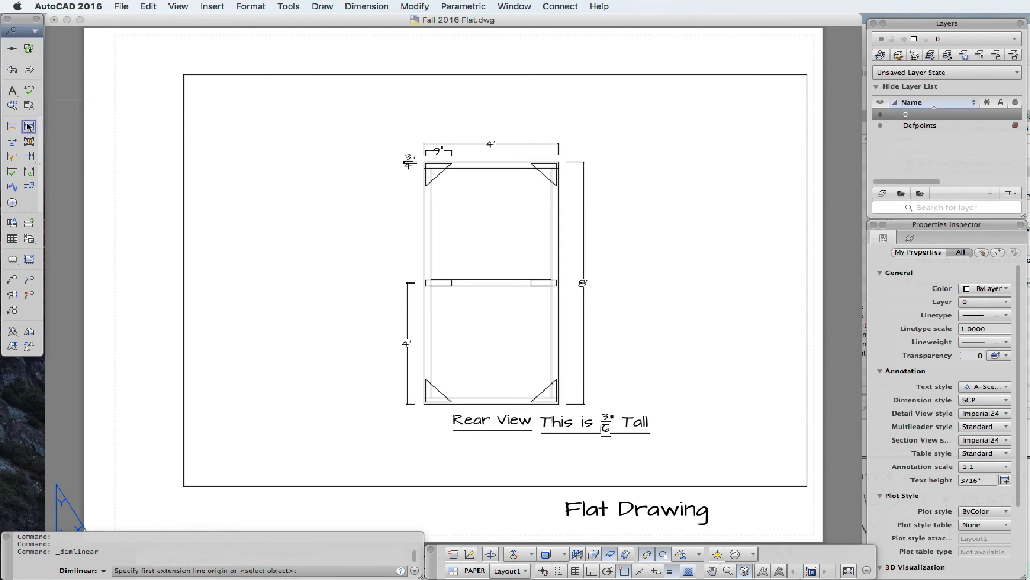
left_click(424, 404)
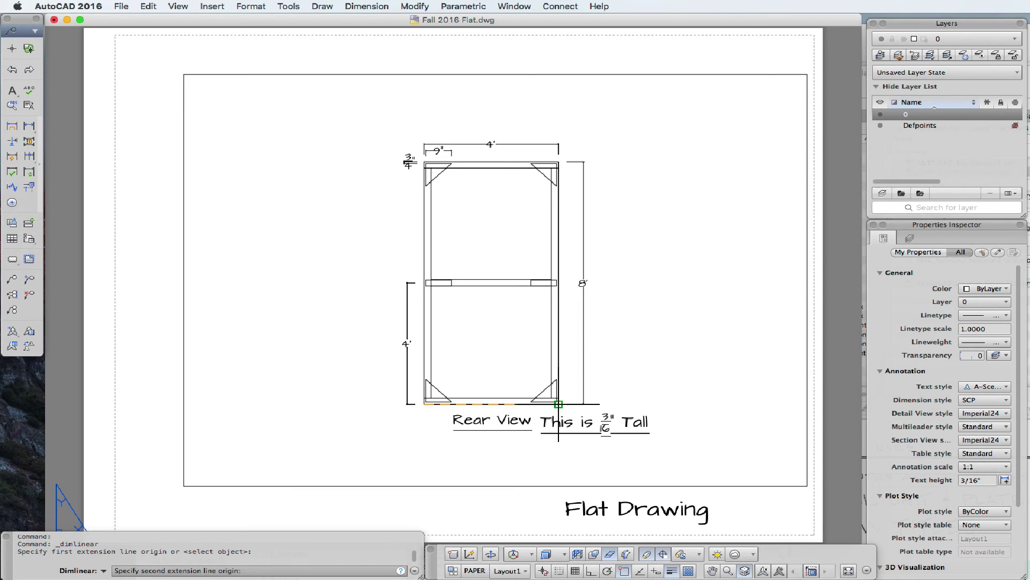
left_click(558, 403)
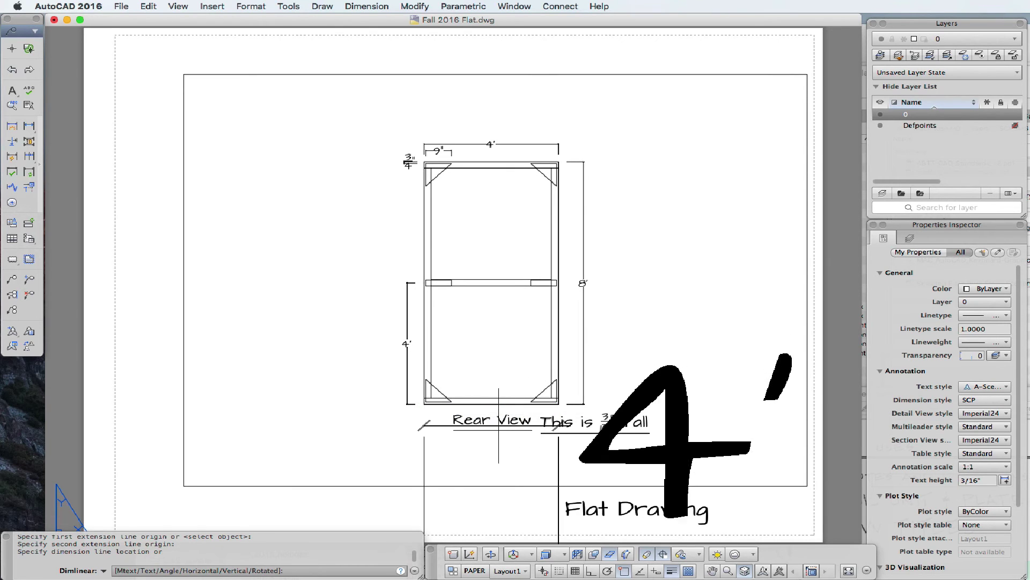
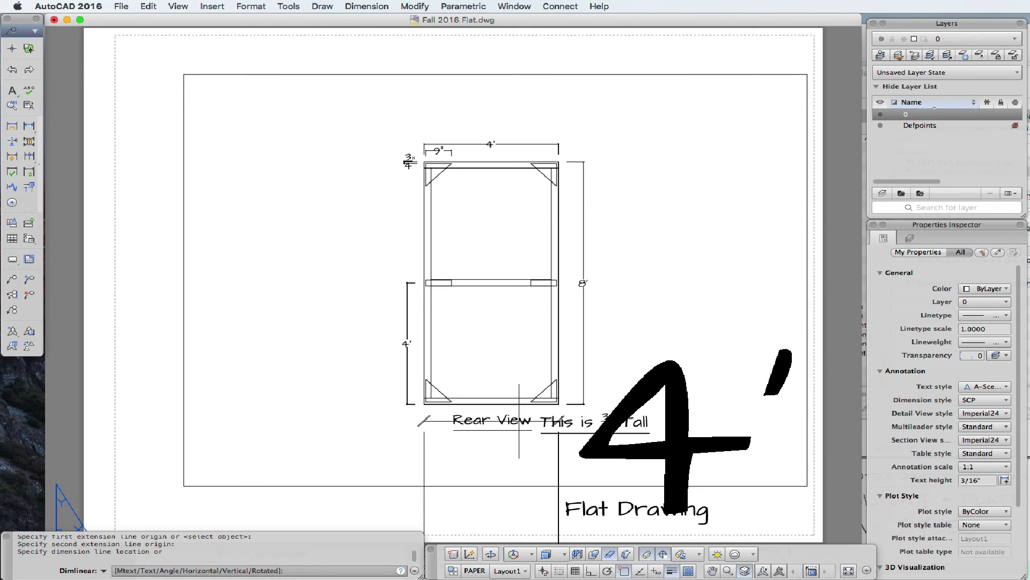
left_click(512, 422)
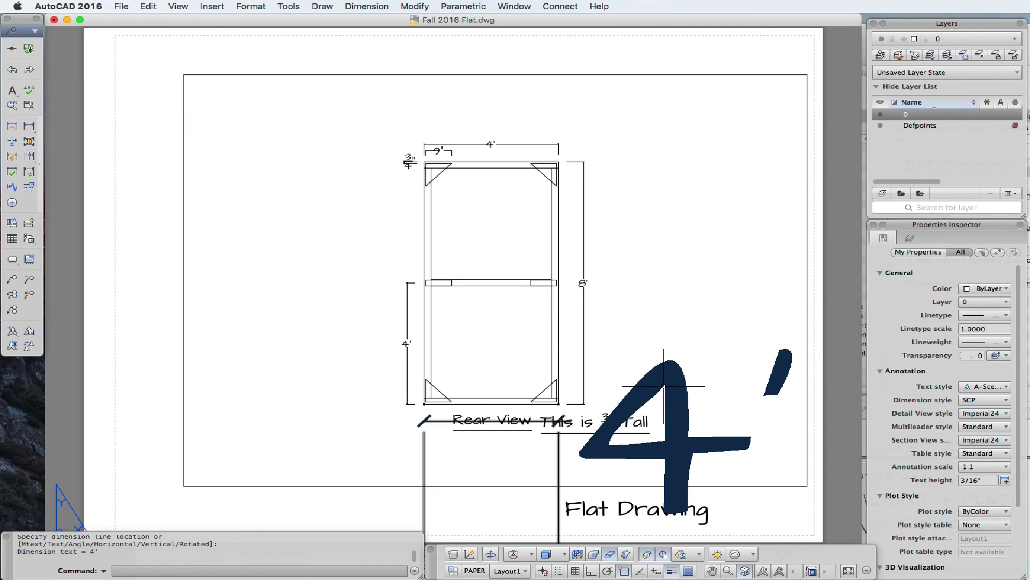
- Change the new bottom-edge dimension's style to Annotative
left_click(536, 421)
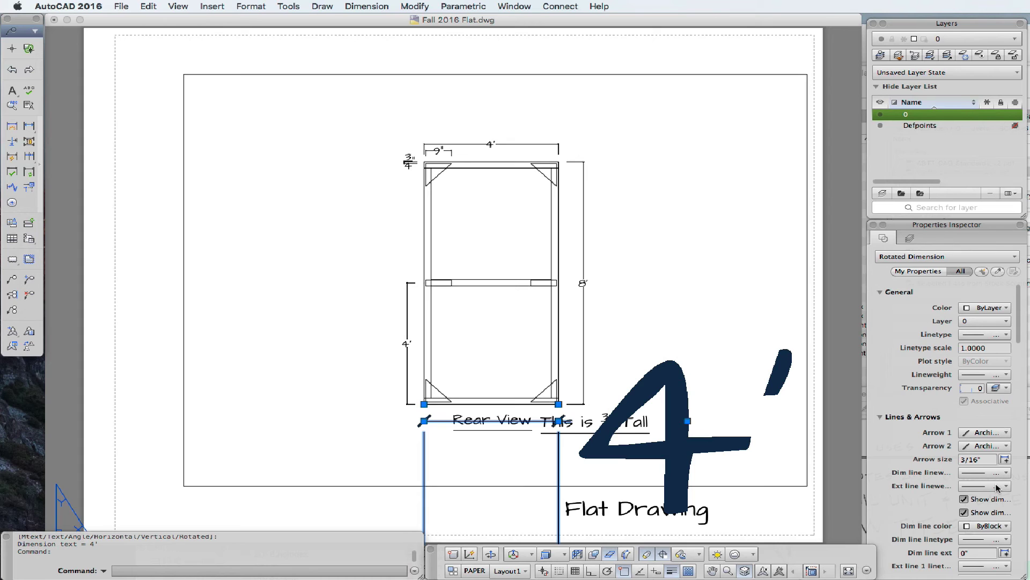
scroll(996, 487, "down", 10)
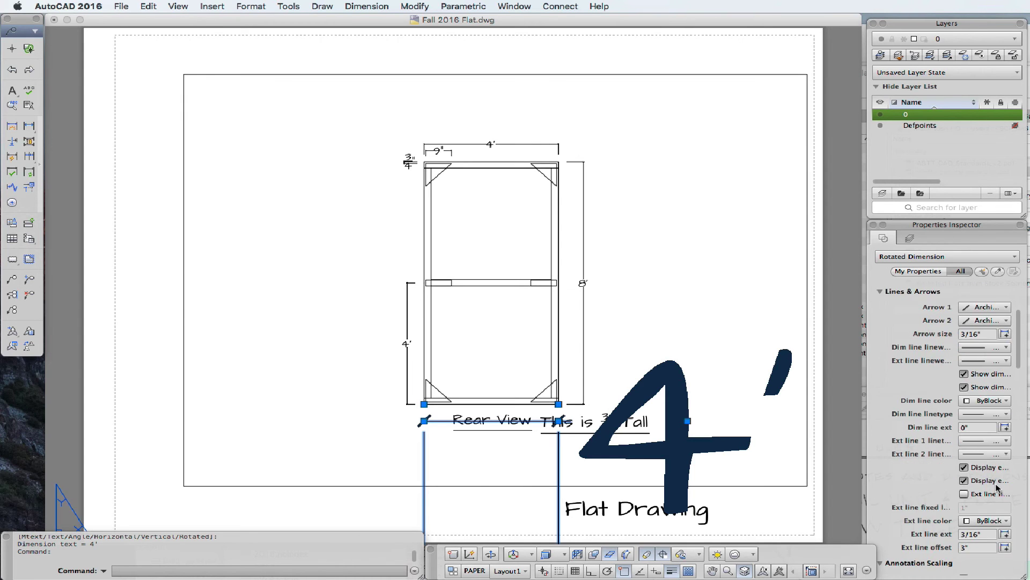
scroll(996, 487, "down", 8)
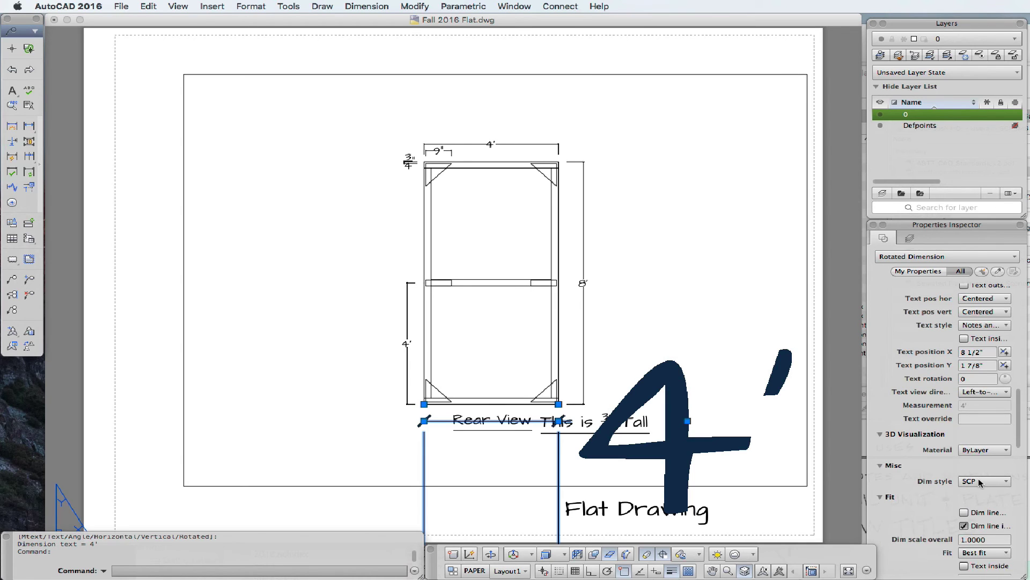
left_click(979, 481)
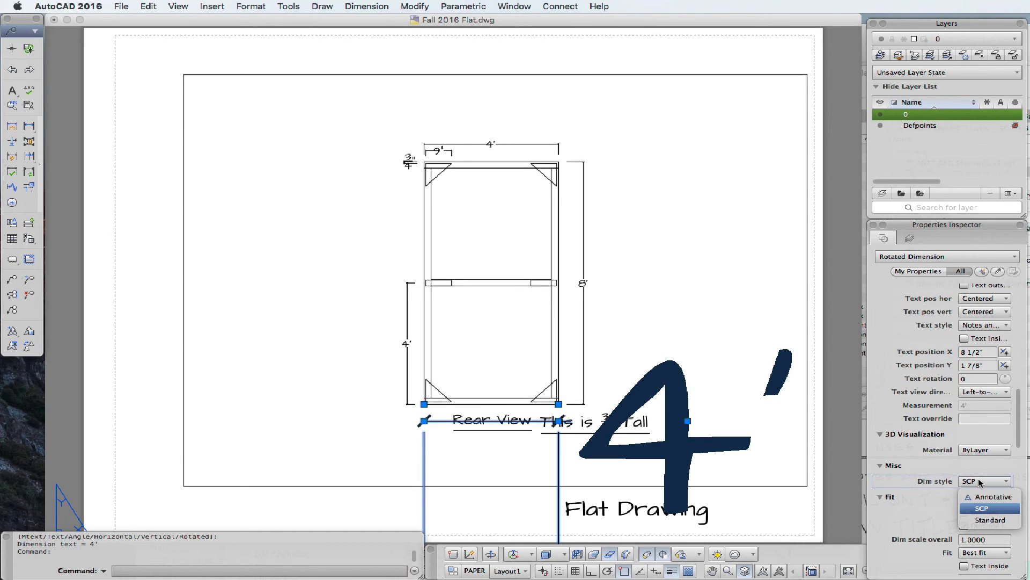
left_click(969, 497)
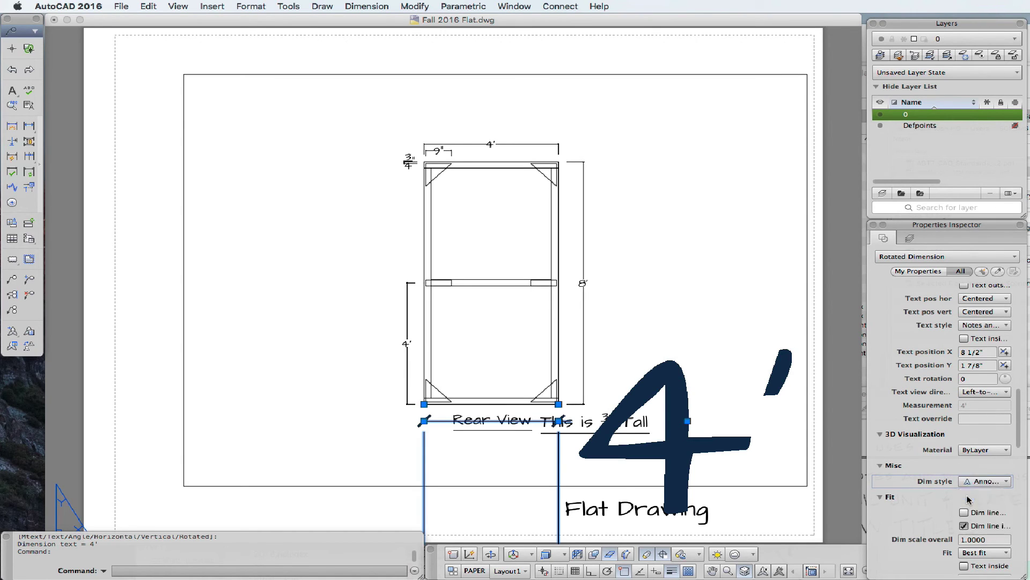
- Move the bottom-edge dimension line down below the Rear View title and deselect the dimension
left_click(492, 421)
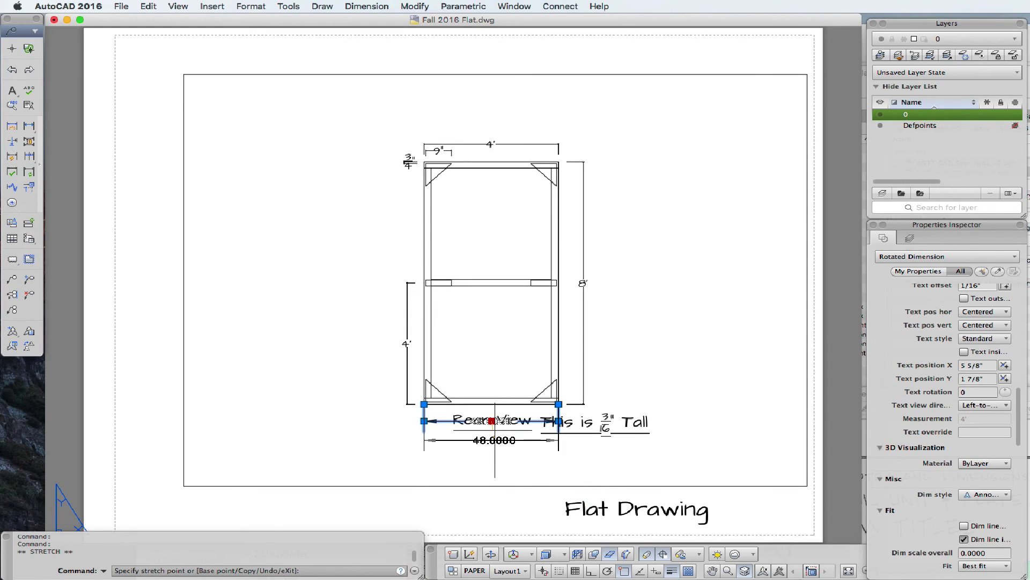
left_click(494, 441)
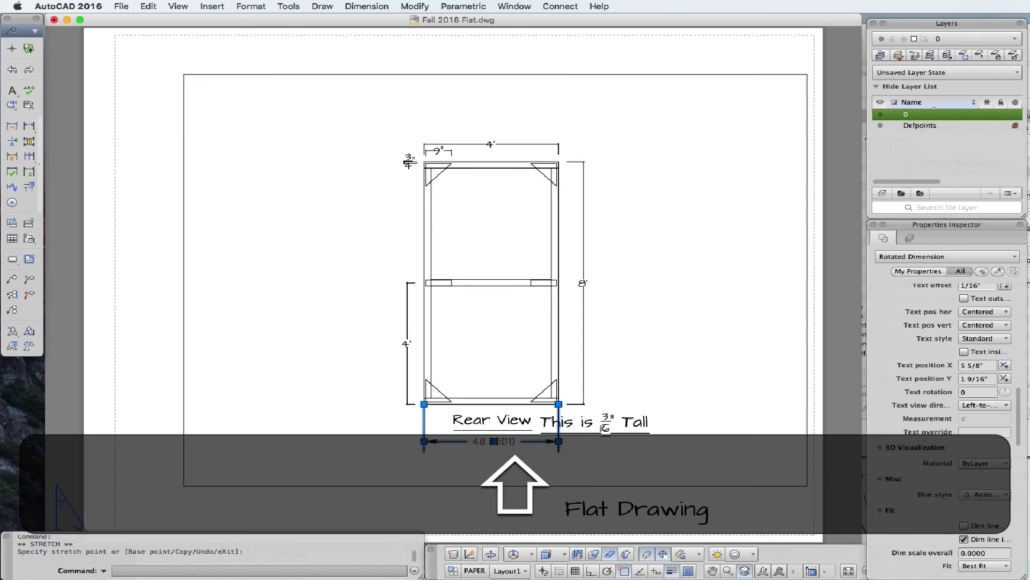
left_click(469, 460)
key("Escape")
key("Escape")
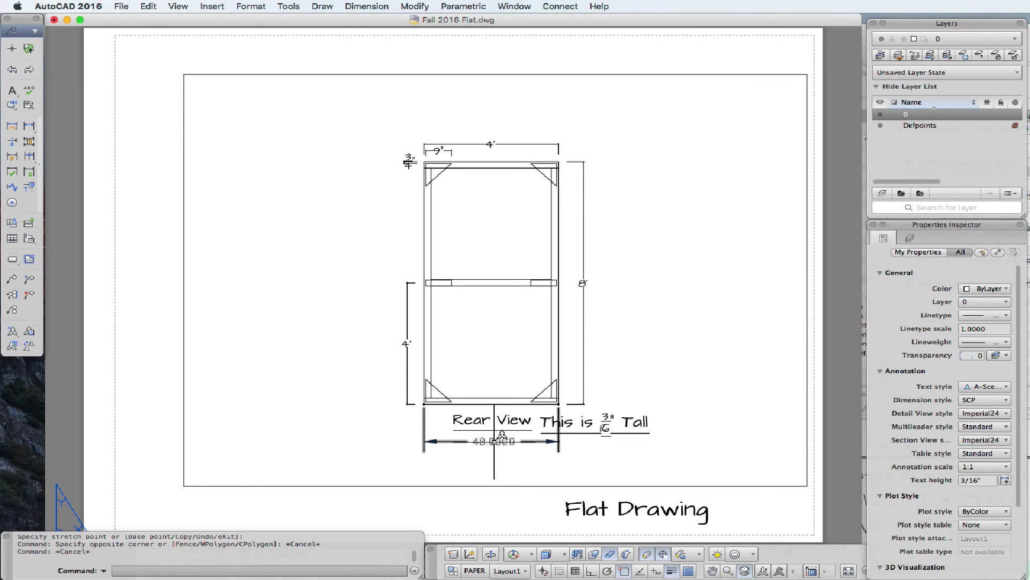
left_click(494, 441)
mouse_move(494, 441)
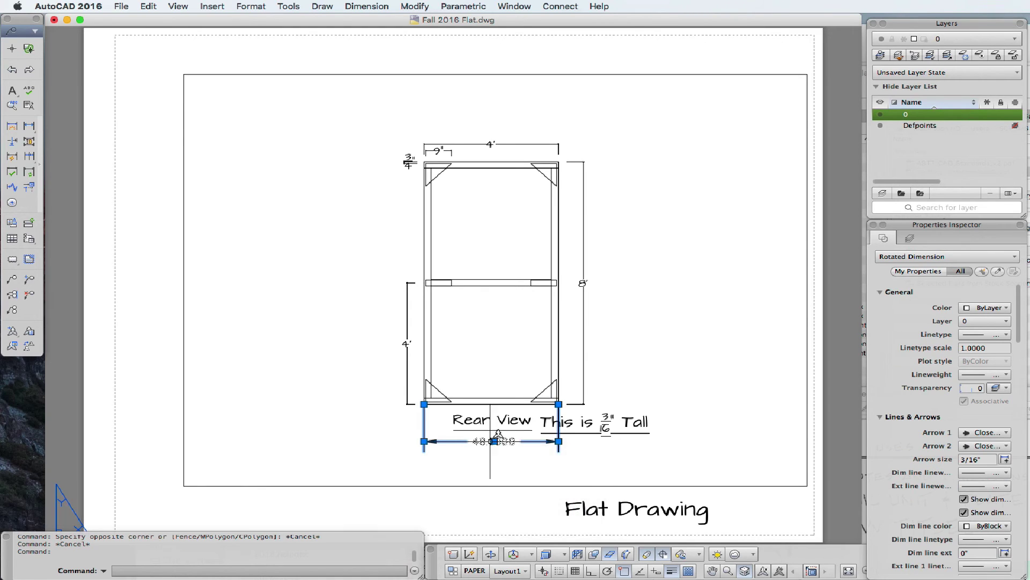
key("Escape")
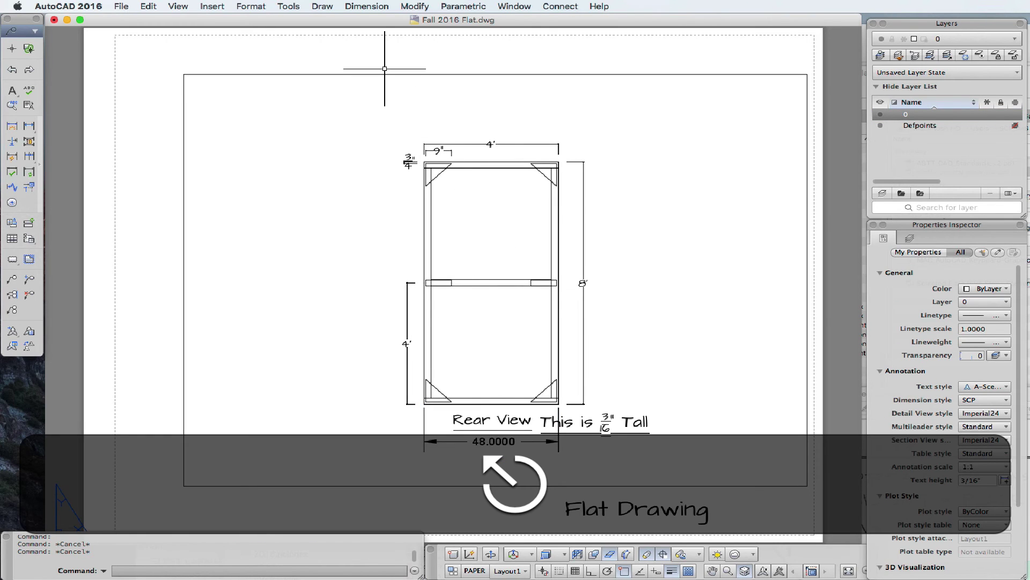
left_click(259, 6)
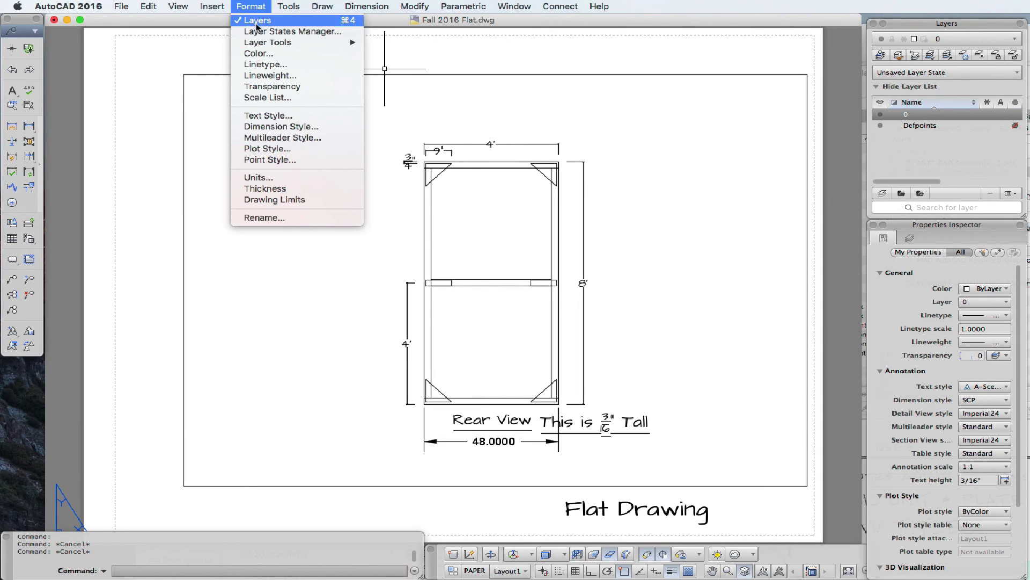
left_click(247, 117)
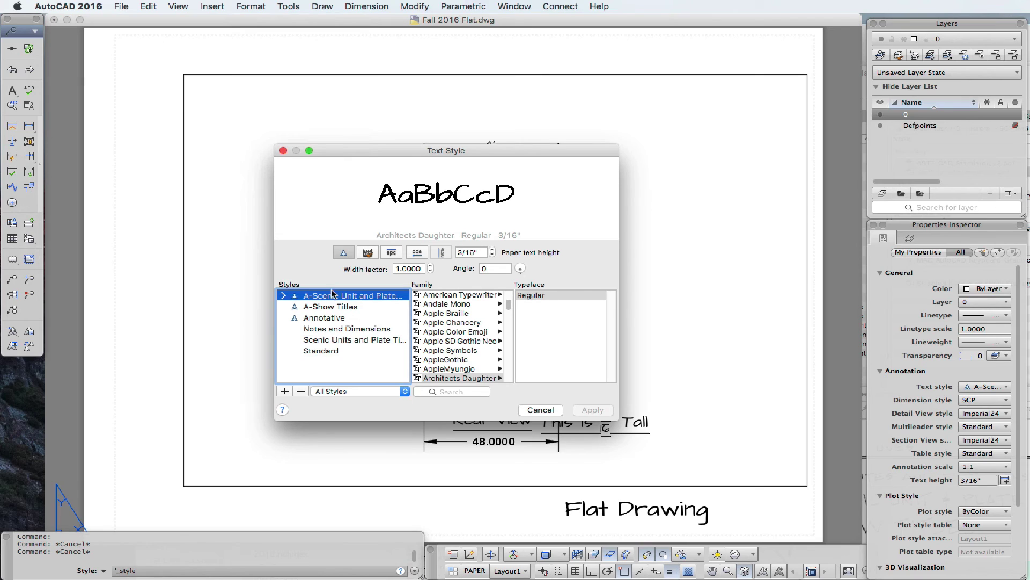
left_click(540, 410)
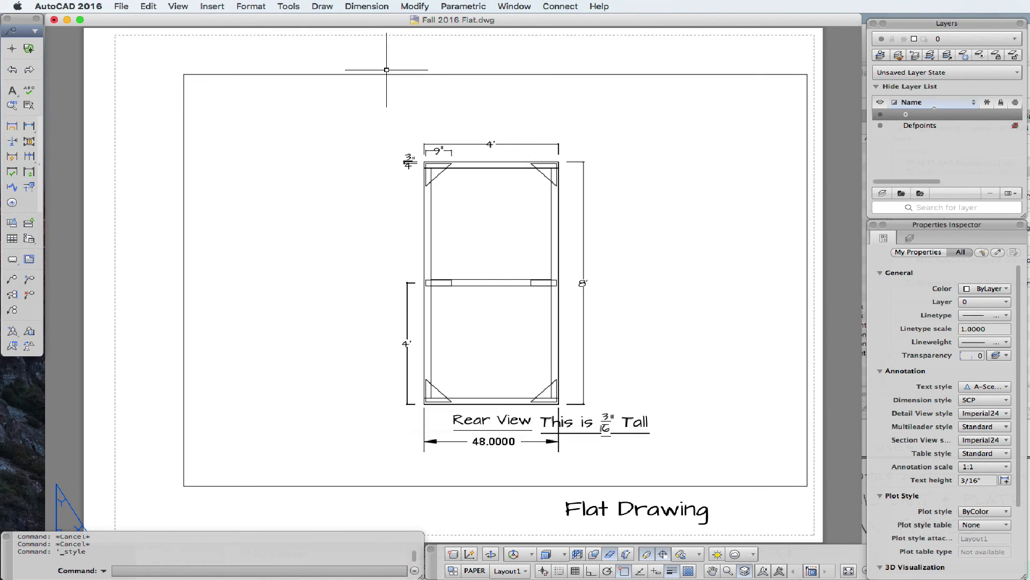
- Modify the Annotative dimension style so its primary linear units use the Architectural format
left_click(251, 6)
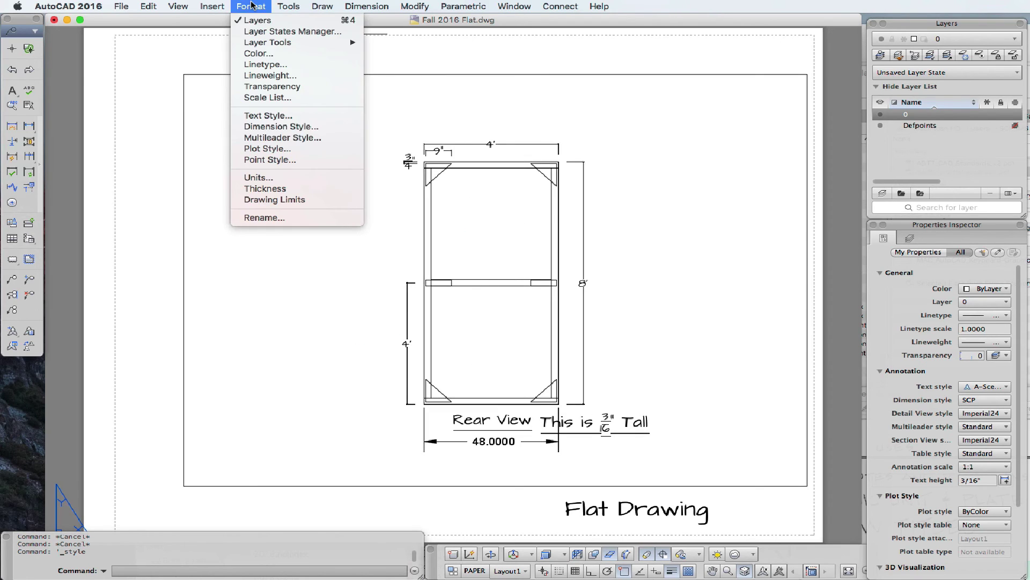
left_click(258, 126)
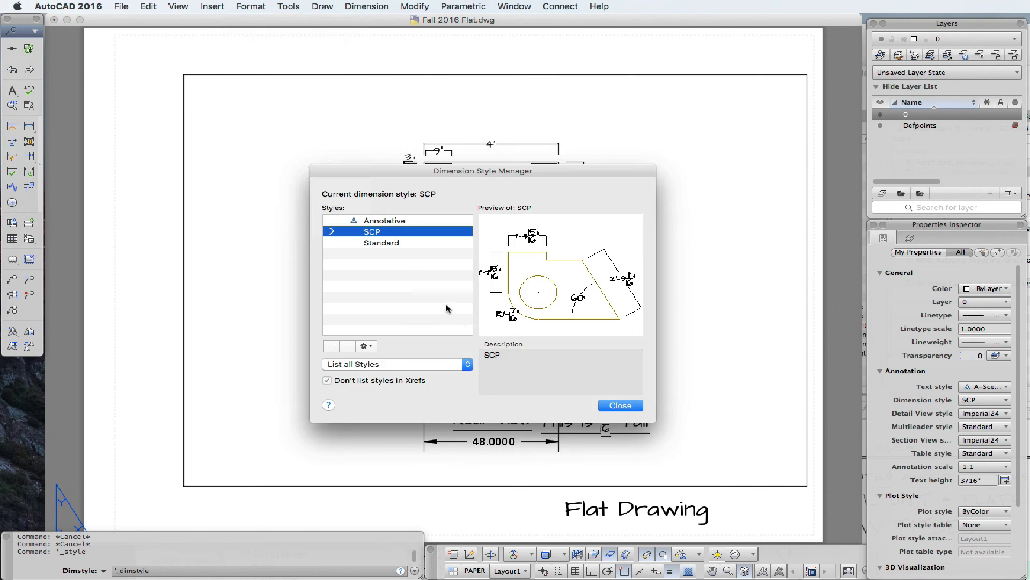
left_click(378, 221)
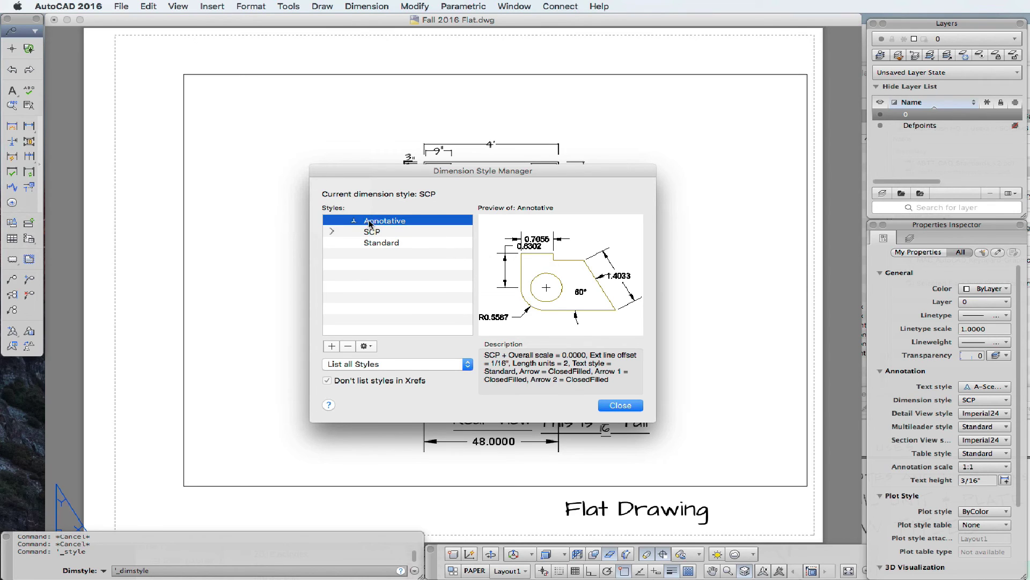
left_click(369, 346)
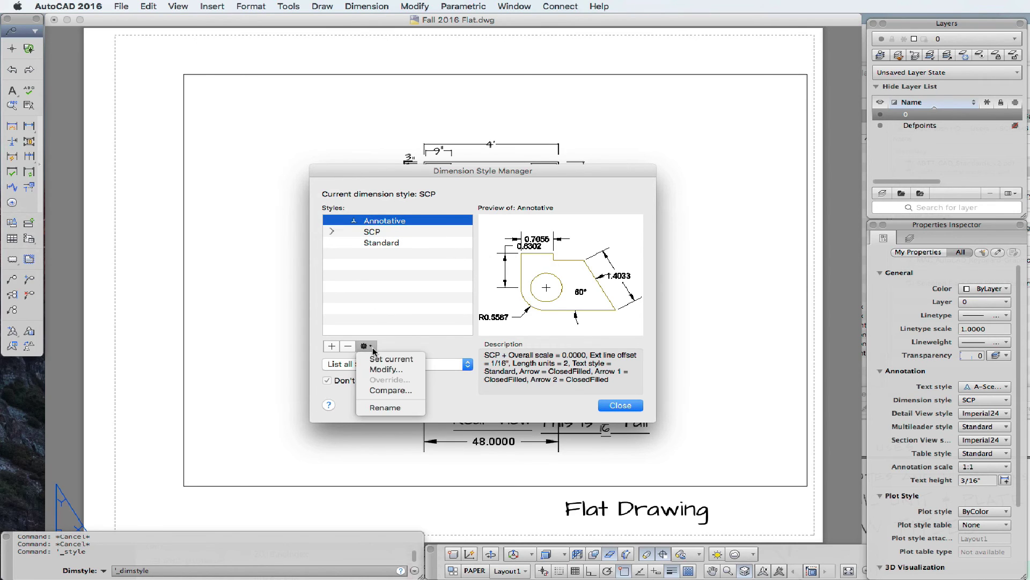
left_click(373, 366)
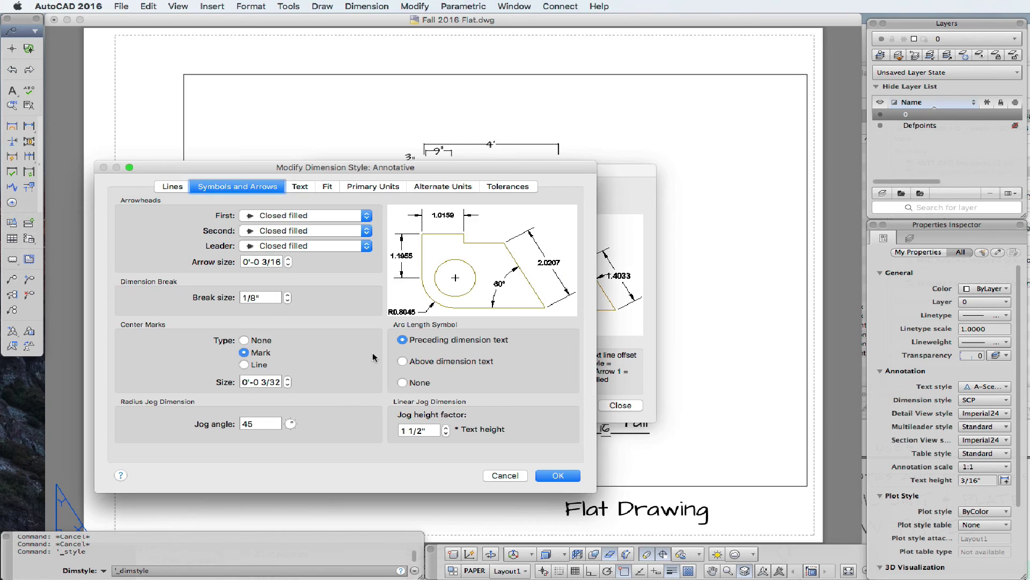
left_click(358, 188)
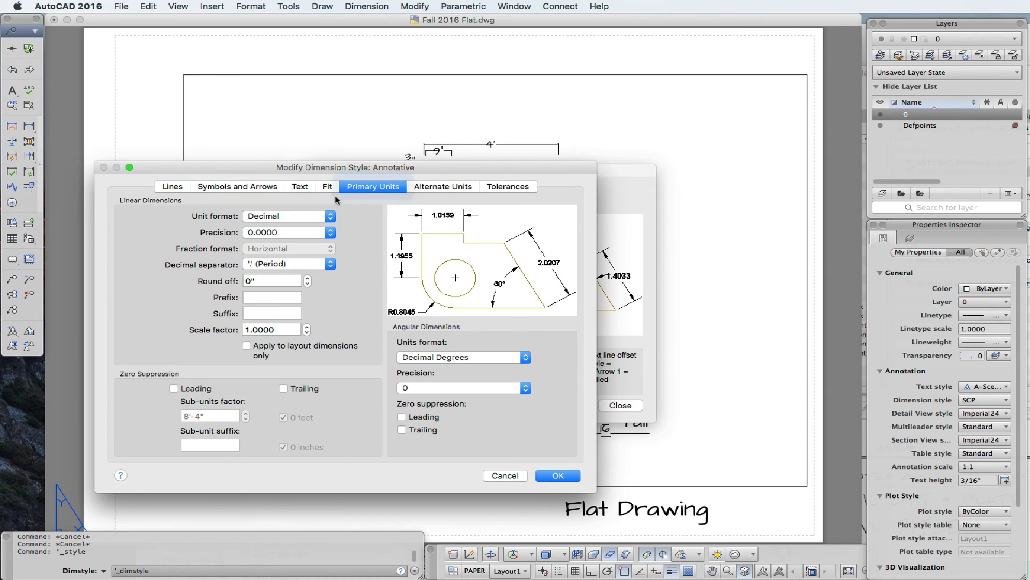
left_click(308, 215)
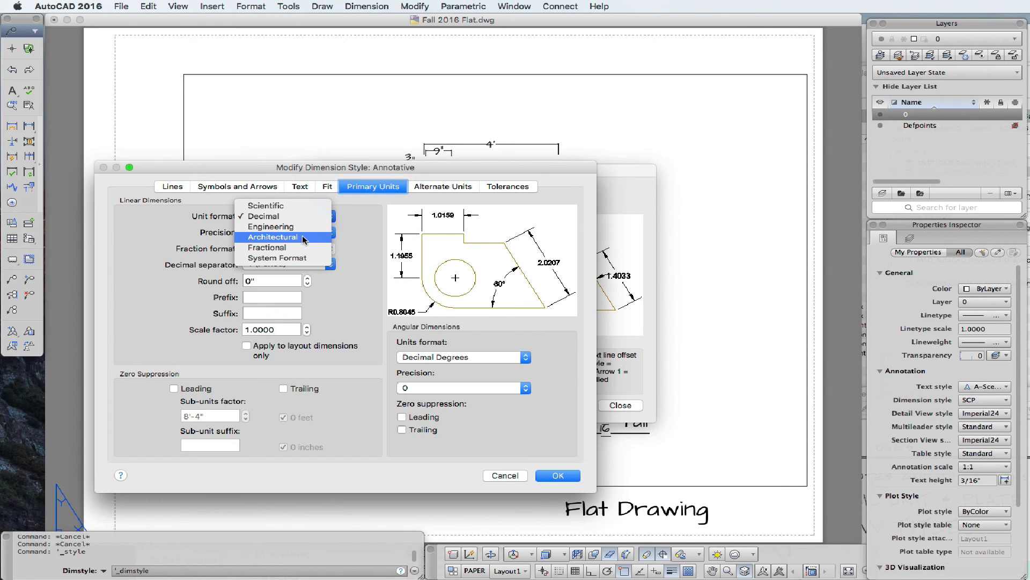
left_click(304, 237)
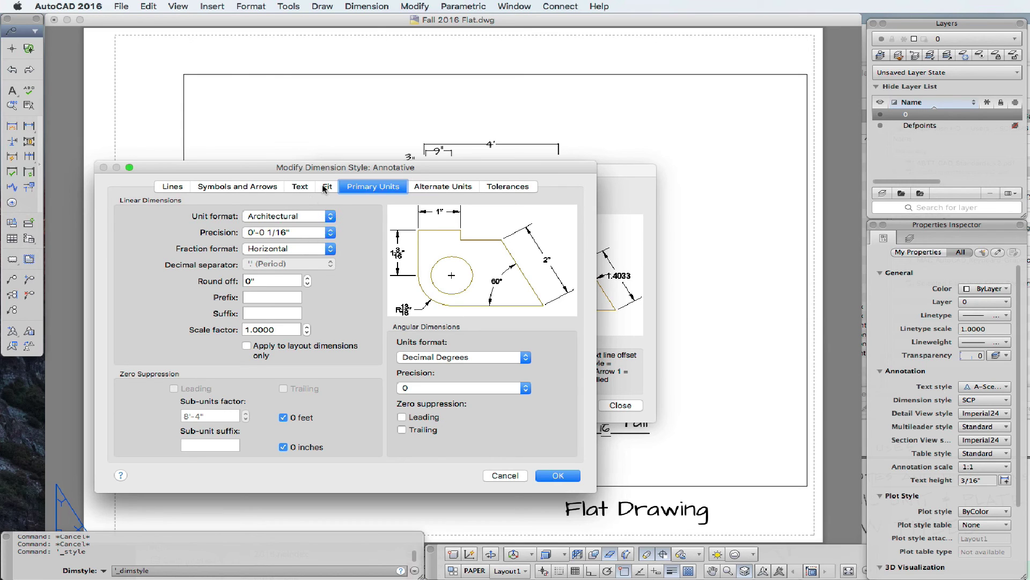
- Set the Annotative style's dimension arrowheads to Architectural tick
left_click(305, 186)
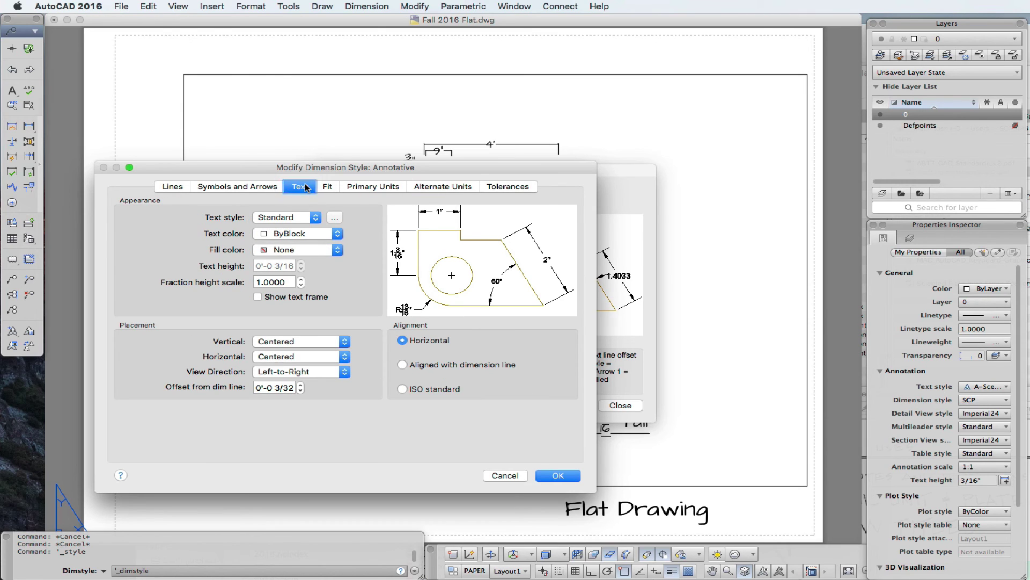
left_click(263, 188)
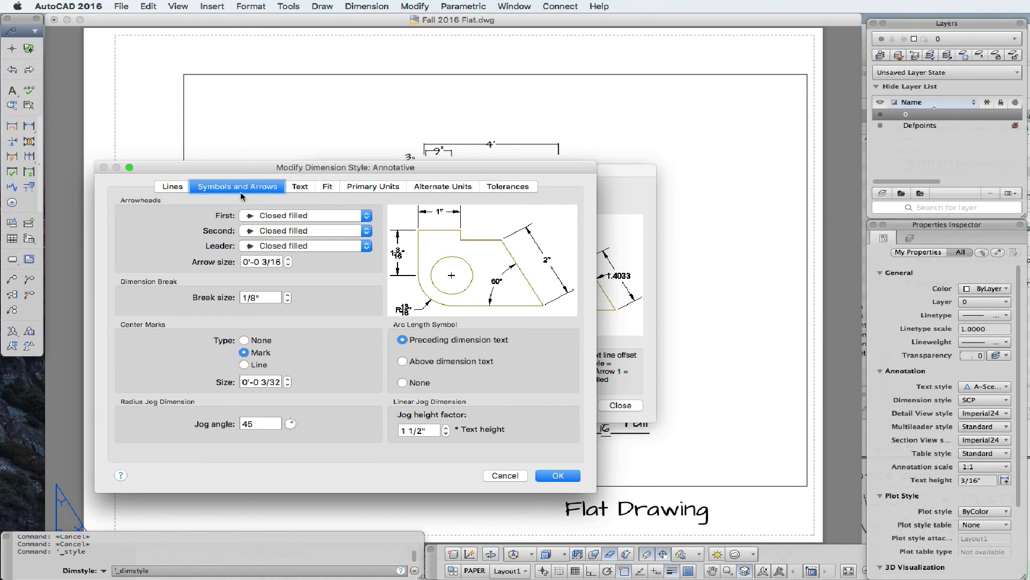
left_click(287, 217)
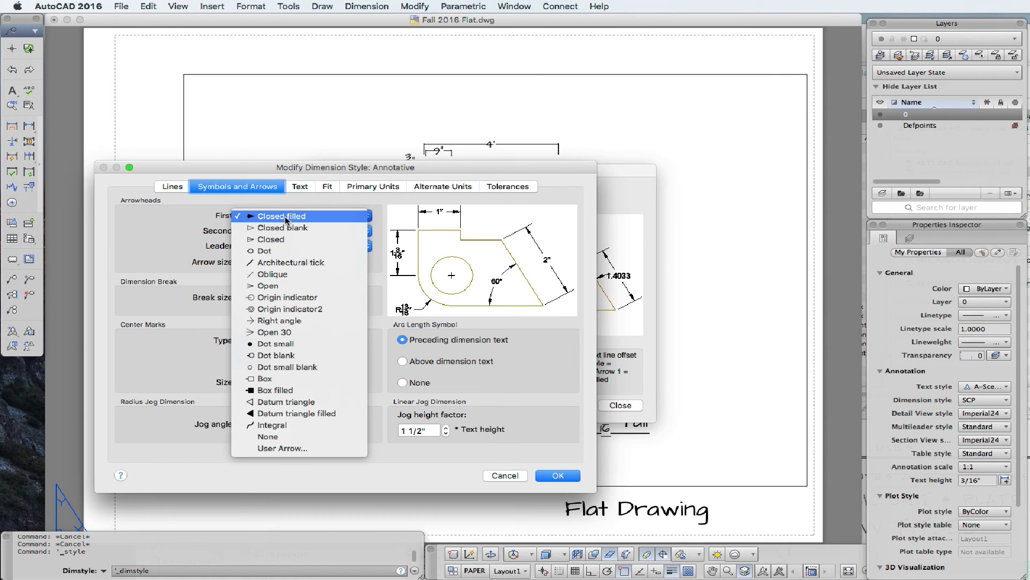
left_click(291, 263)
- Set the Annotative style's fraction format to Diagonal, save the style changes and leave the Dimension Style Manager
left_click(173, 188)
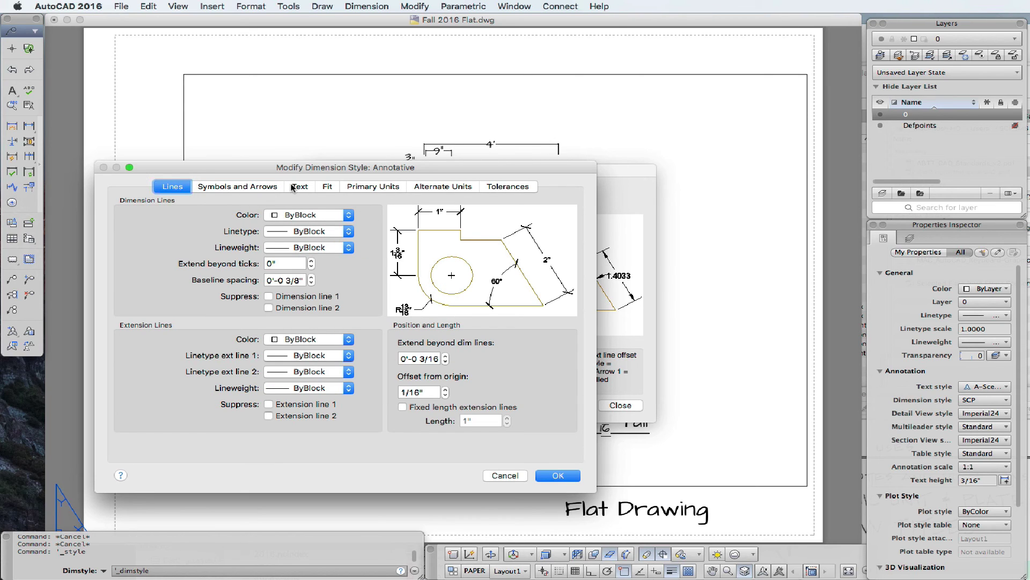
left_click(327, 186)
left_click(361, 188)
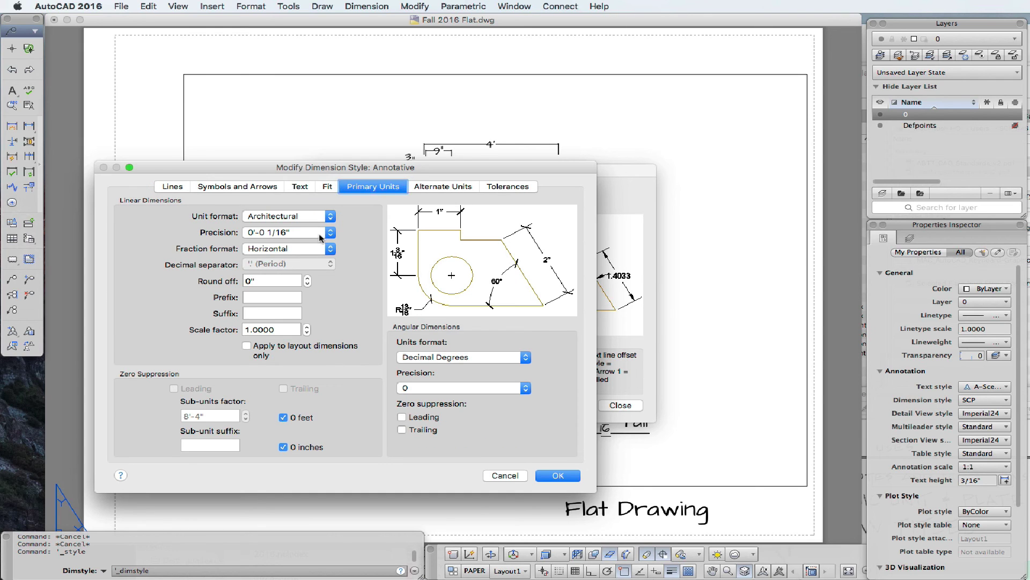
left_click(329, 248)
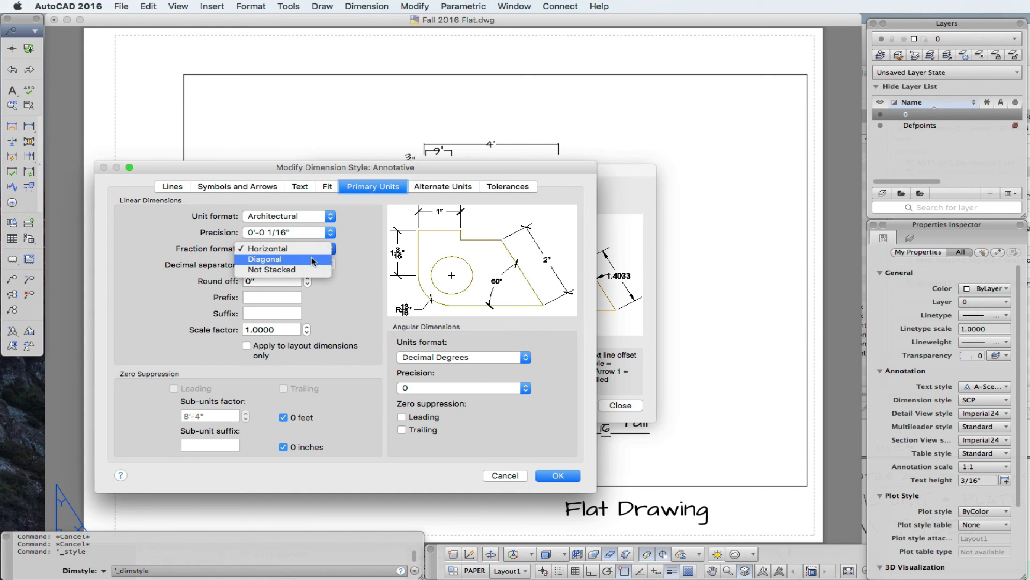
left_click(311, 256)
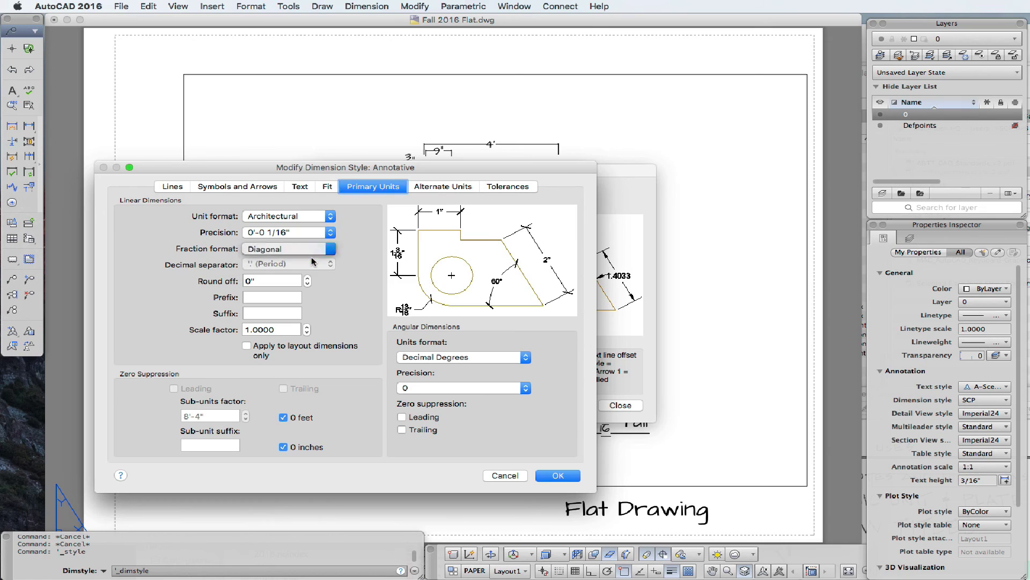
left_click(558, 476)
left_click(613, 406)
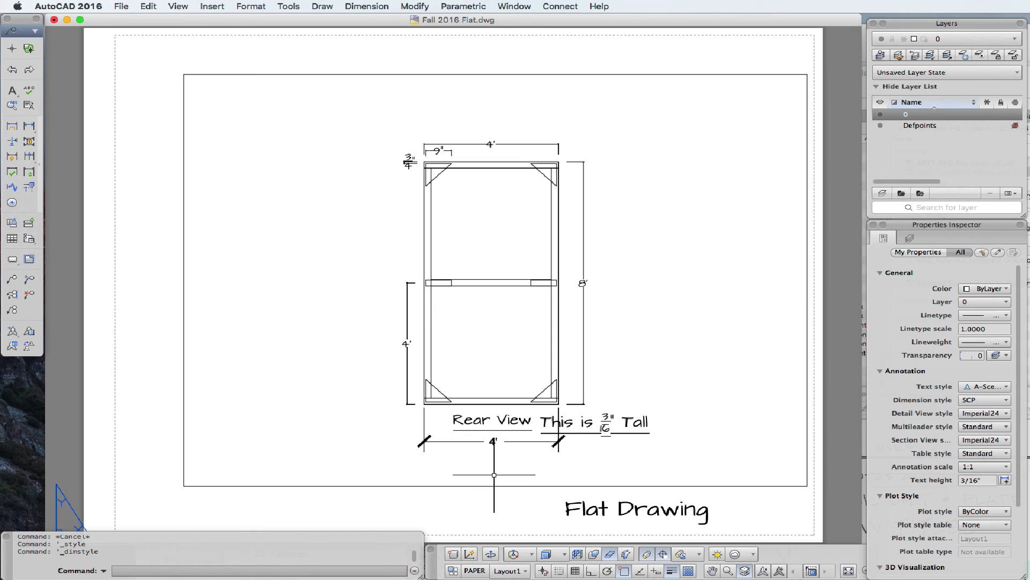
- Activate the layout viewport, check in model space which annotations appear there, and return to Layout1
scroll(483, 464, "up", 2)
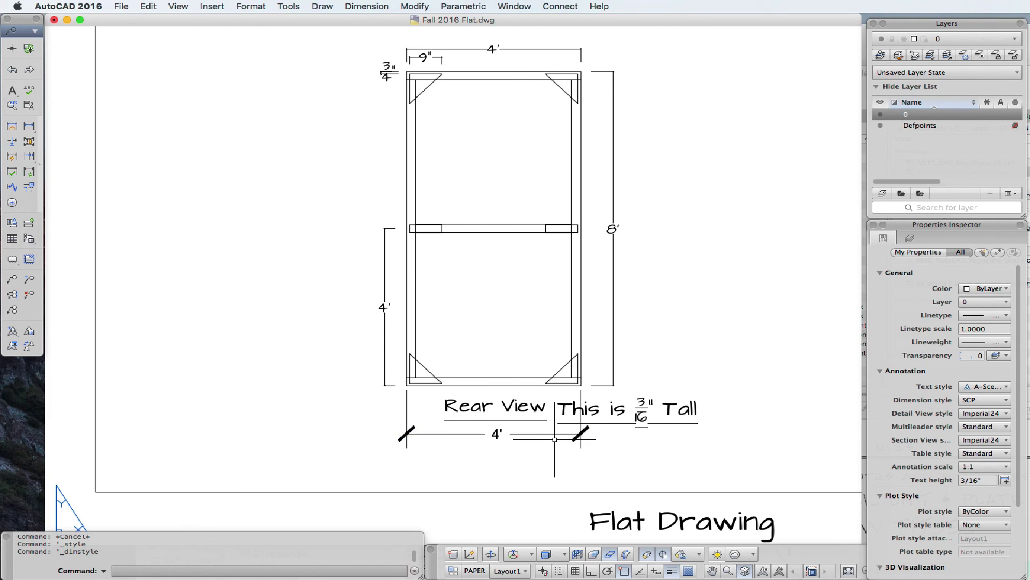
scroll(541, 376, "down", 4)
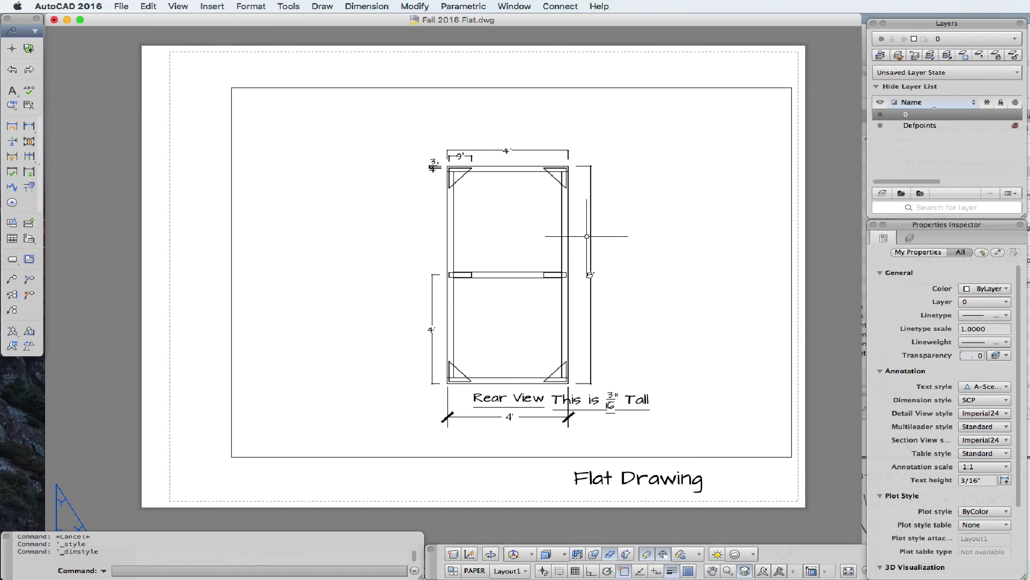
double_click(569, 234)
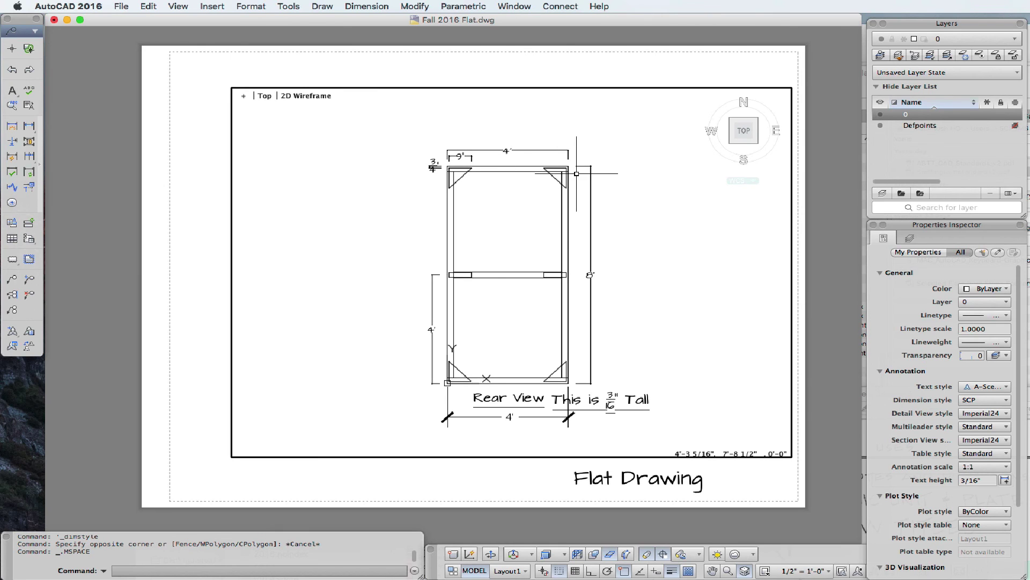
left_click(453, 570)
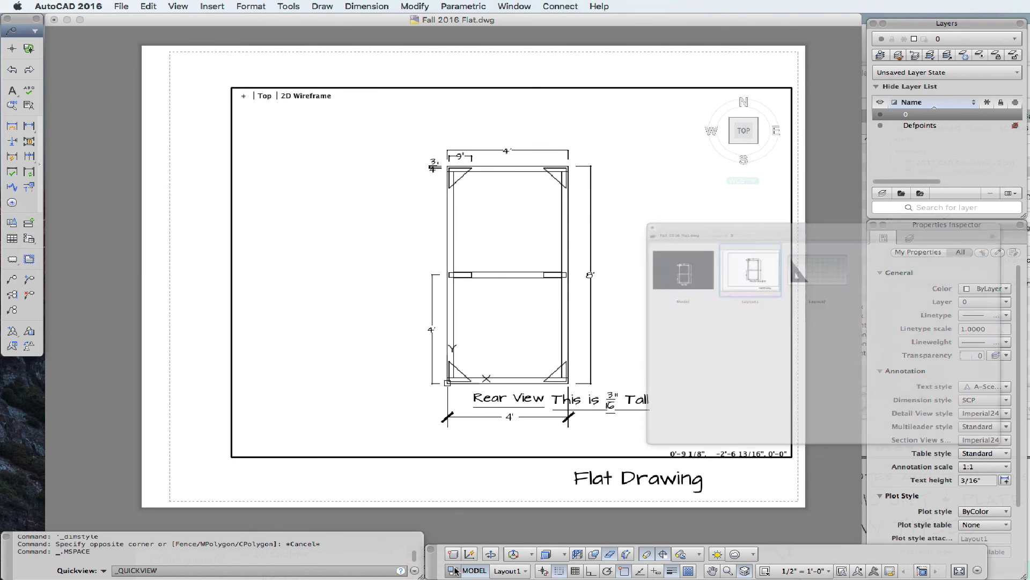
left_click(579, 246)
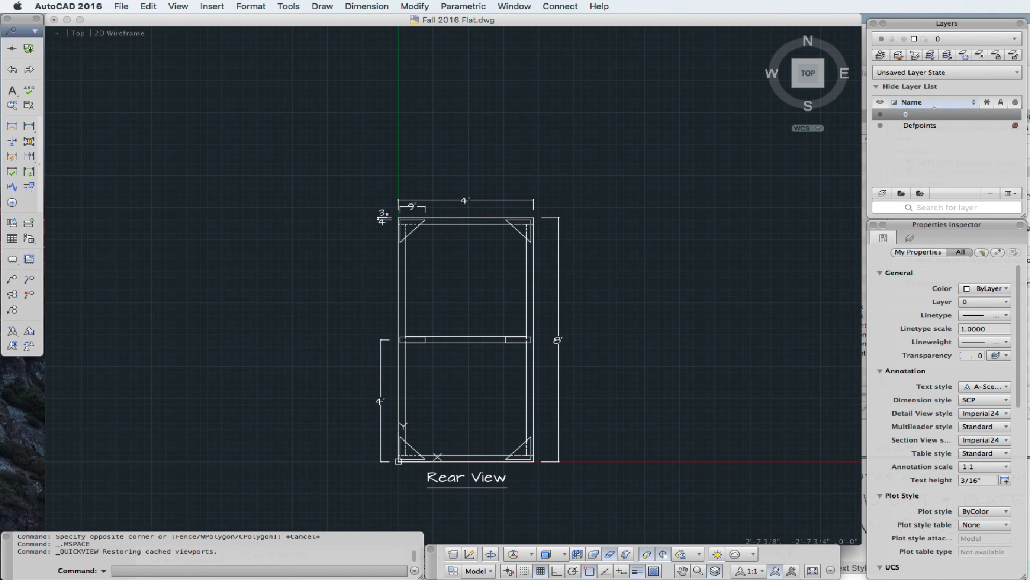
left_click(454, 571)
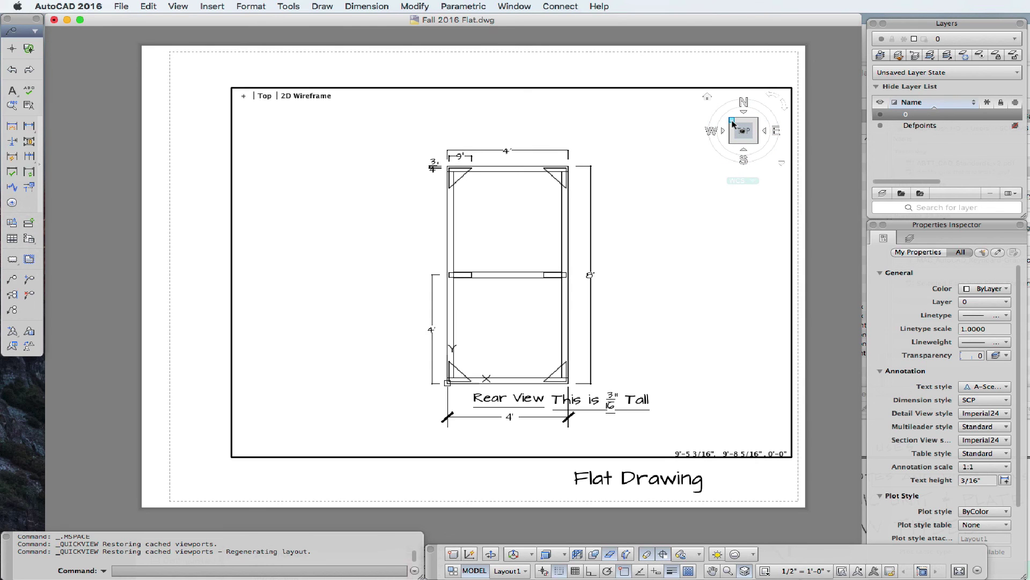
- Rotate the active layout viewport from the top view to NW Isometric and on to SW Isometric
left_click(732, 123)
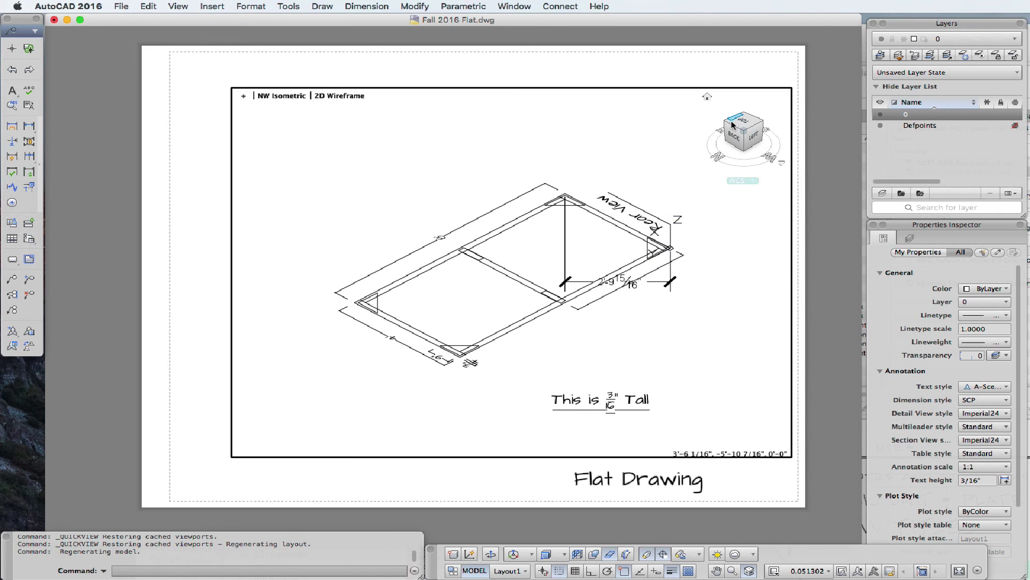
left_click(762, 125)
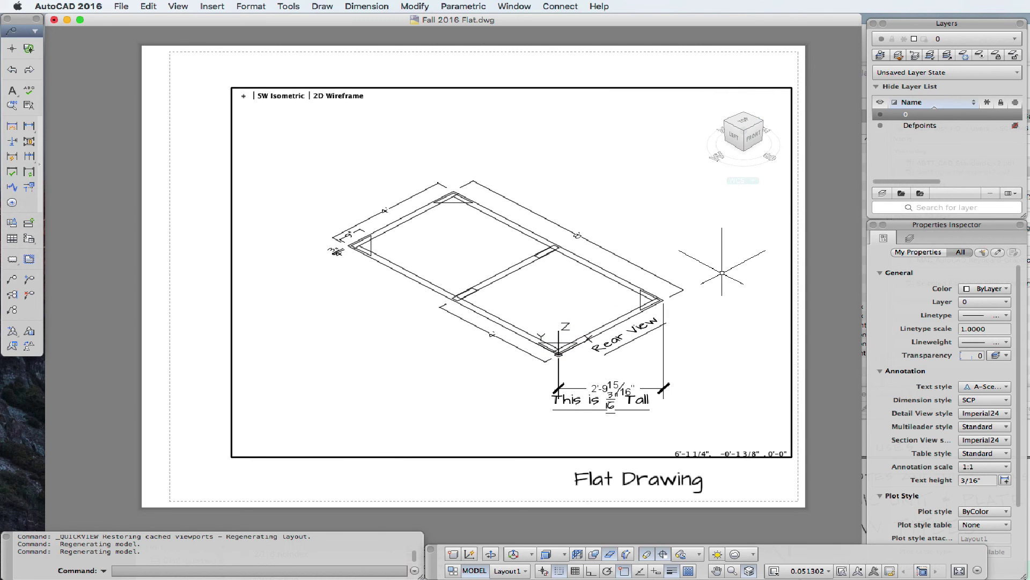